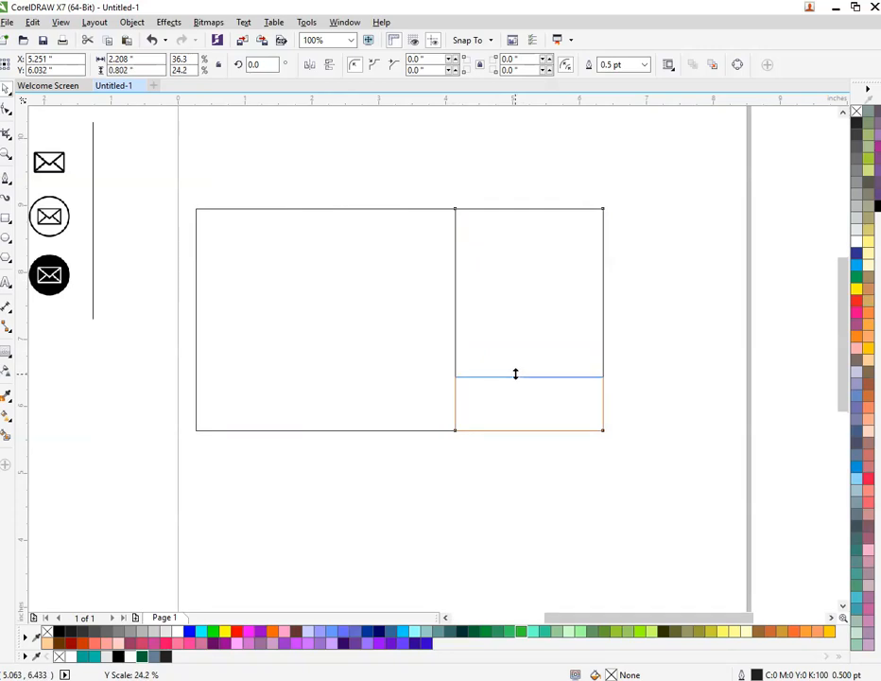
Widen the small rectangle in the layout's lower-right corner to about 2.53 in by extending its left side.
scroll(492, 378, up, 2)
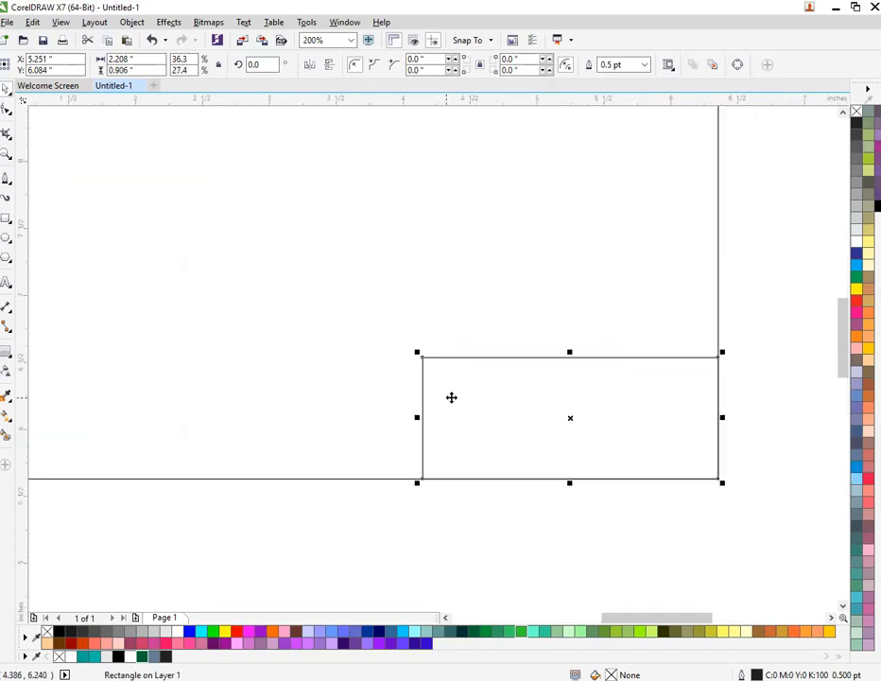
drag(421, 411, 376, 417)
click(401, 508)
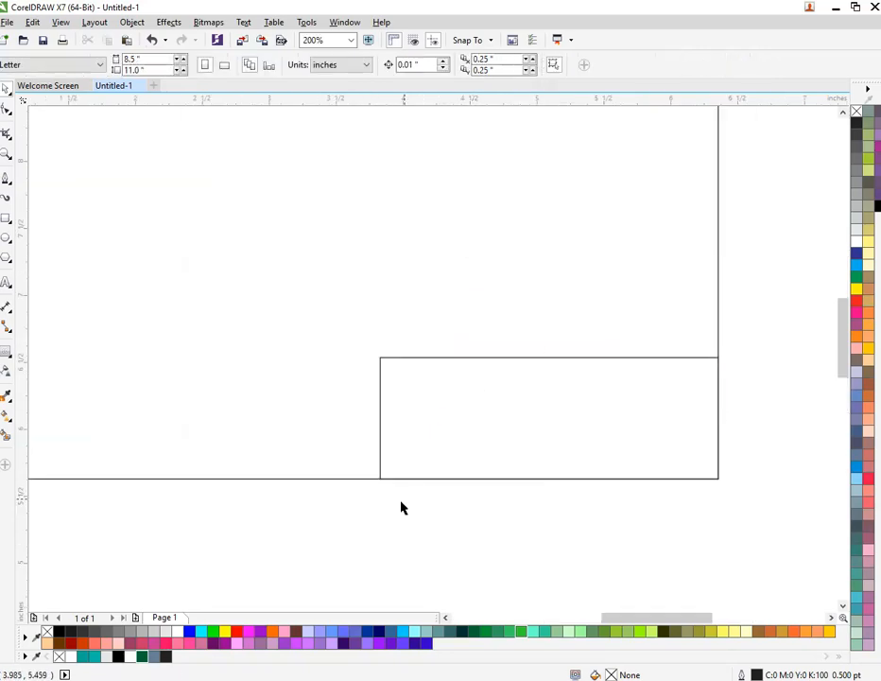
Convert the lower-right rectangle to curves and move its upper-left node inward so its left side becomes a slant.
click(423, 459)
right_click(423, 458)
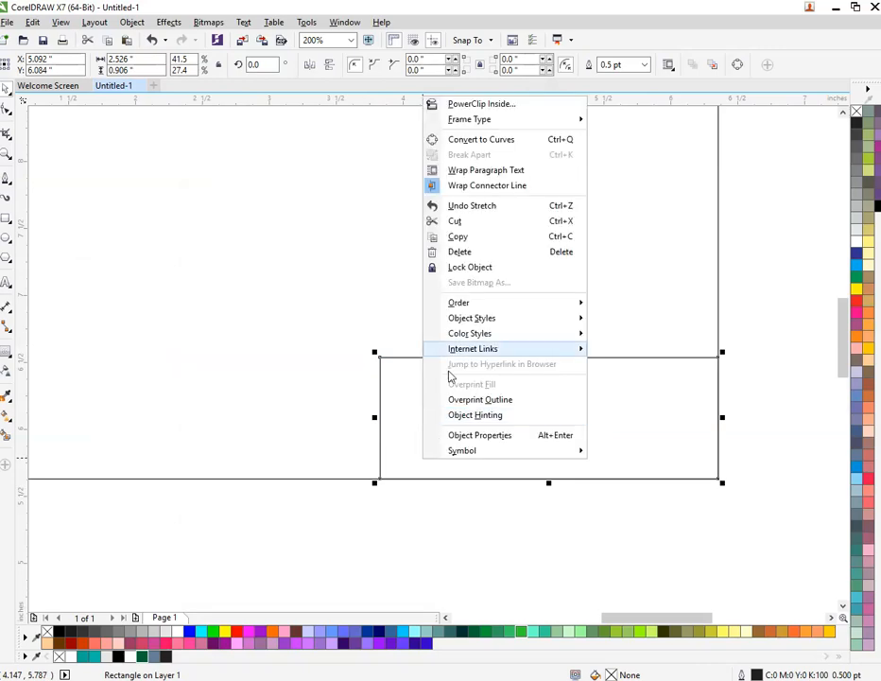
click(504, 140)
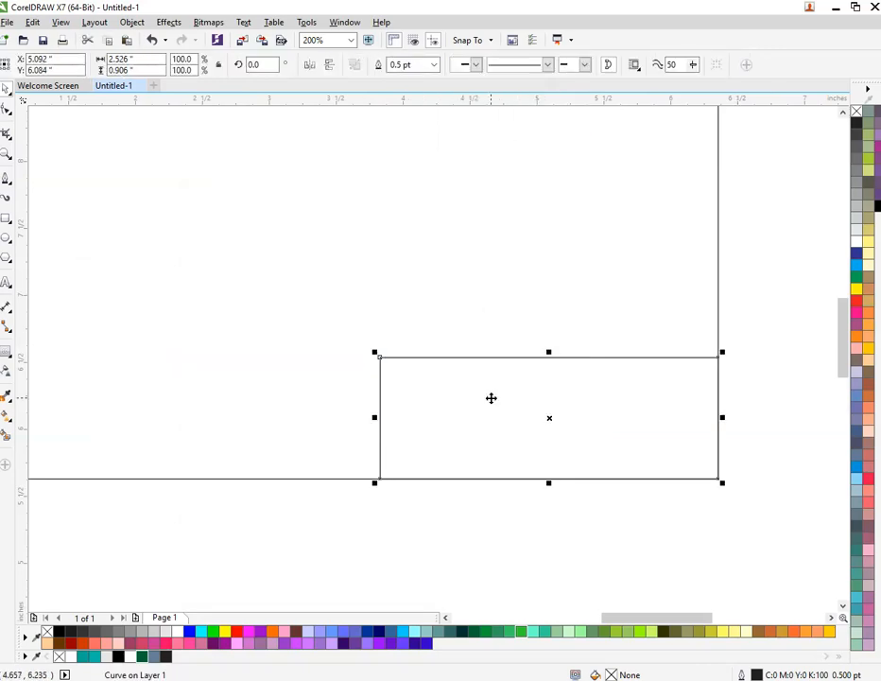
key(F10)
mouse_move(391, 376)
mouse_down()
mouse_move(377, 362)
mouse_move(464, 359)
mouse_move(456, 366)
mouse_up()
key(space)
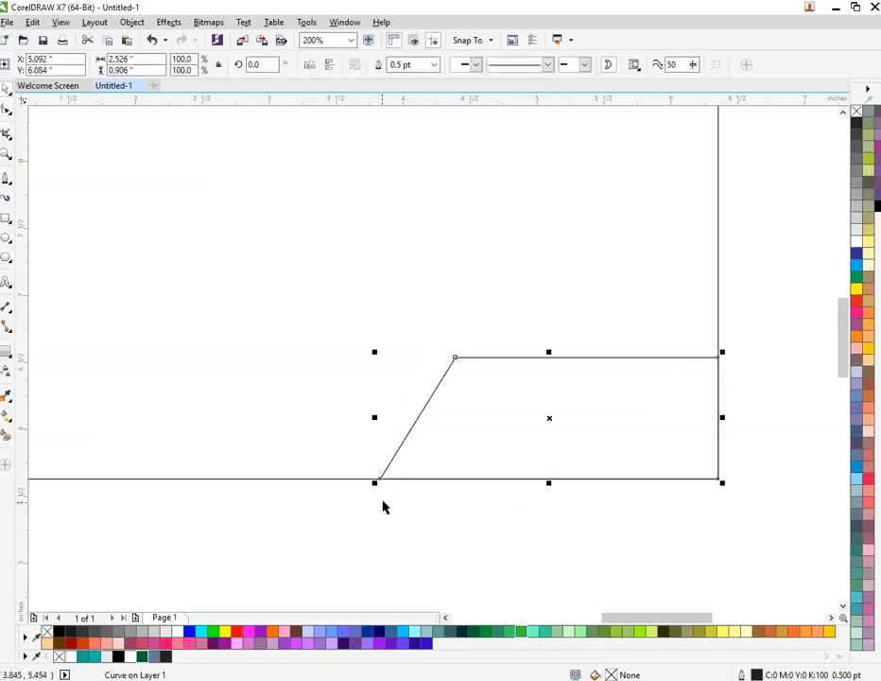
click(382, 508)
Draw a rectangle about 3.95 by 0.59 in along the layout's bottom edge and center it horizontally on the large rectangle.
scroll(382, 506, down, 2)
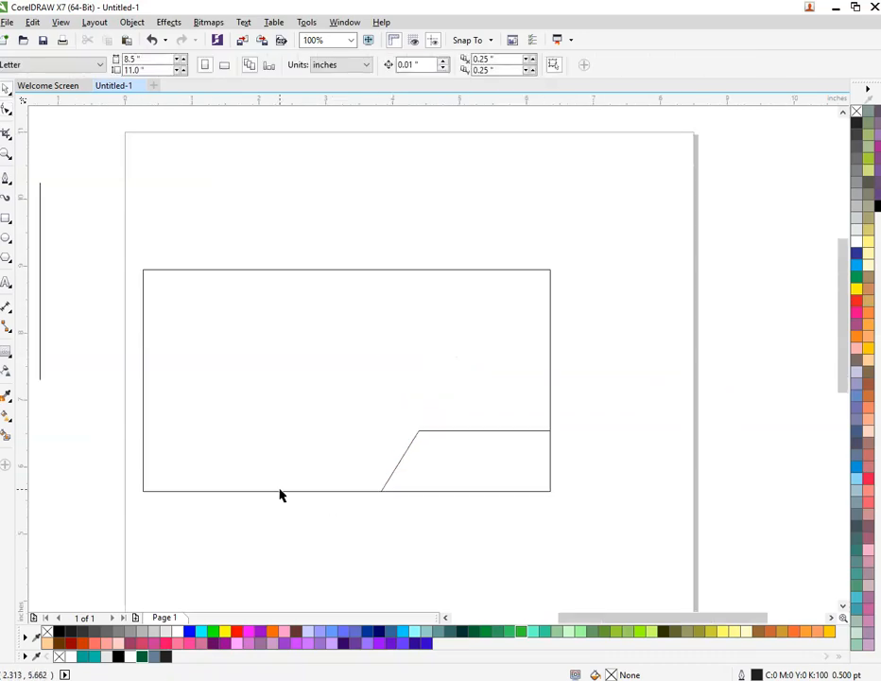
click(6, 219)
drag(207, 490, 472, 451)
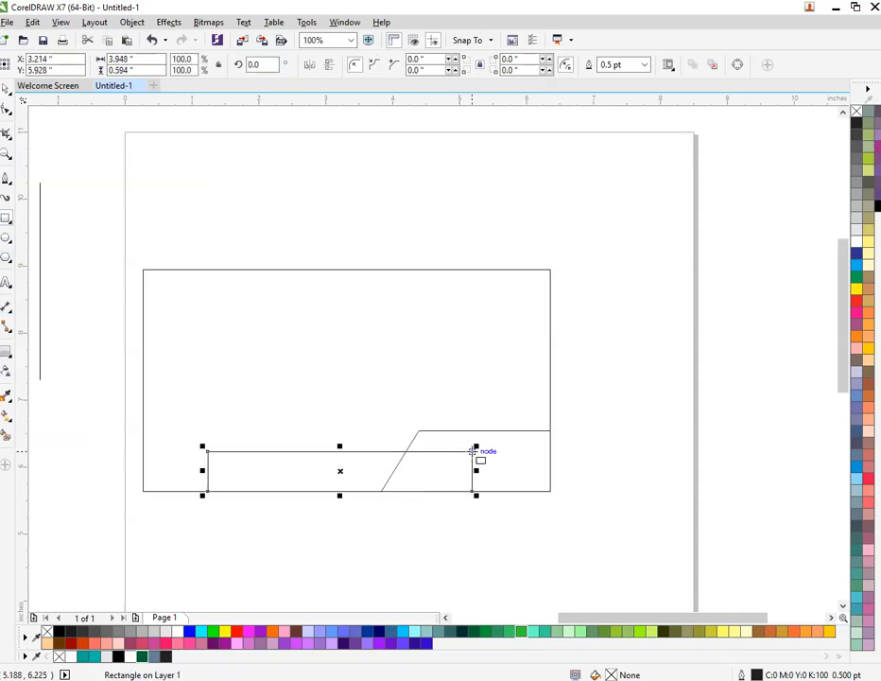
key(space)
shift+click(396, 391)
key(c)
click(264, 497)
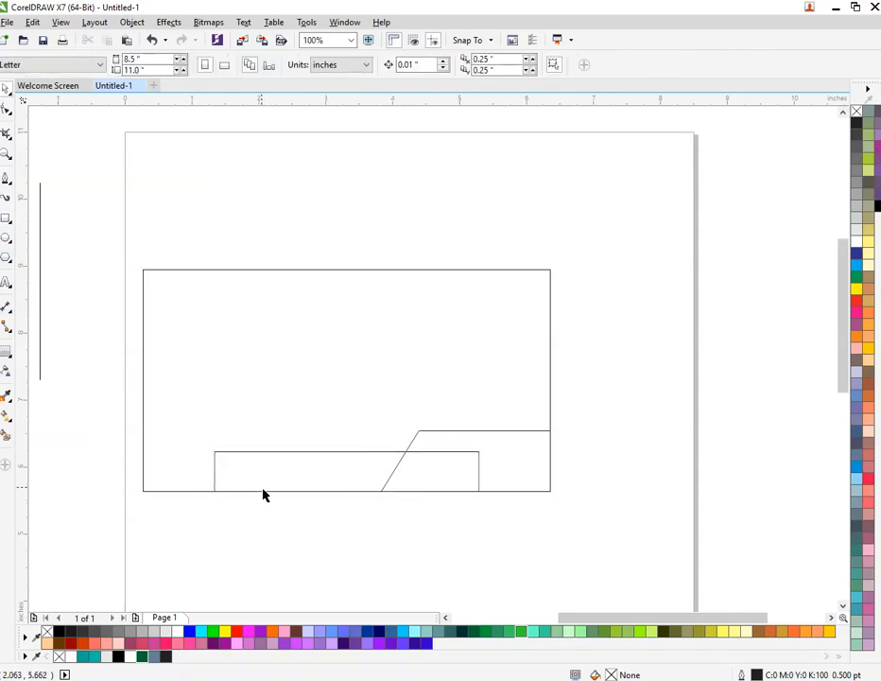
Skew the bottom rectangle into a right-leaning parallelogram about 4.43 in wide and shift it slightly left along the bottom edge.
click(252, 468)
scroll(252, 468, up, 1)
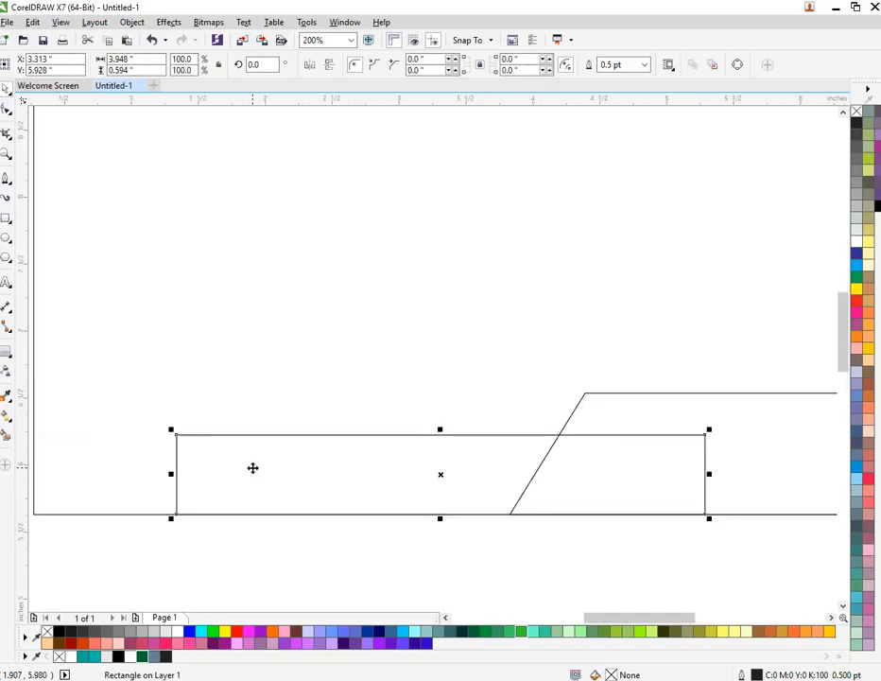
key(F10)
key(space)
click(336, 542)
double_click(375, 490)
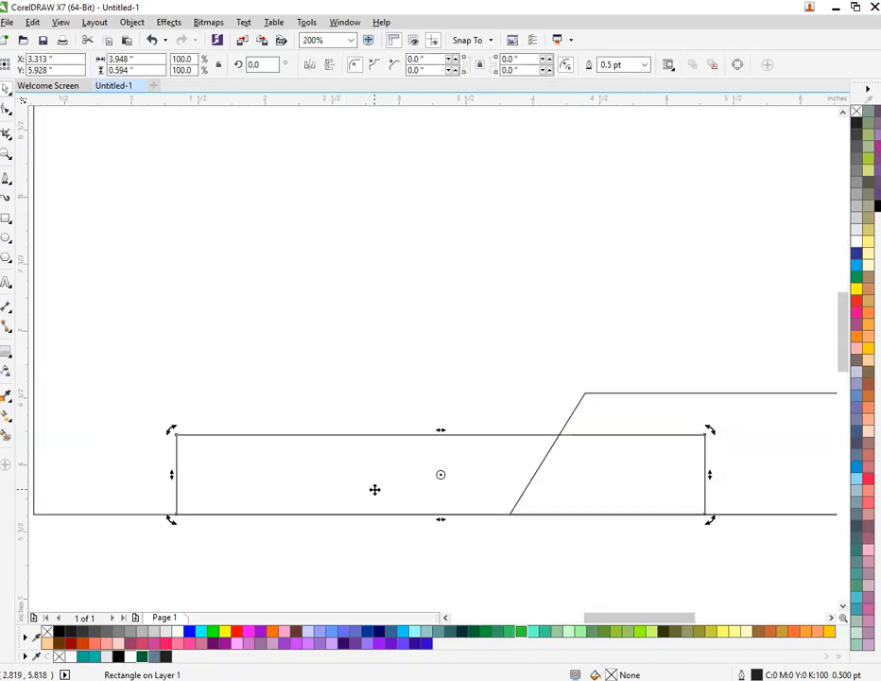
drag(441, 429, 505, 430)
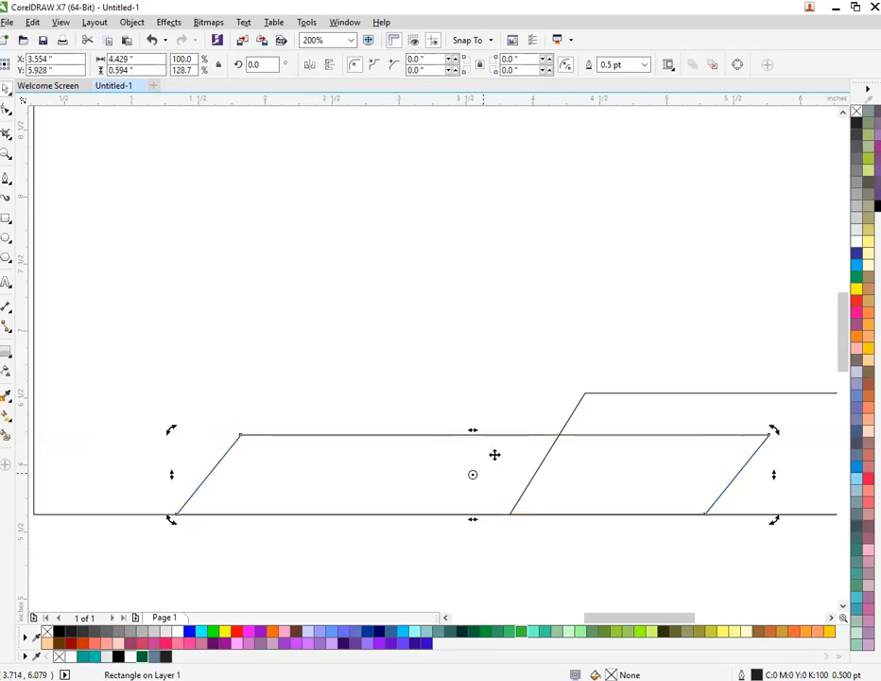
click(428, 569)
drag(464, 466, 421, 463)
click(363, 506)
Draw a tall rectangle about 0.5 by 2.82 in up from the bottom edge and skew it right to about 2.04 in overall width.
click(6, 218)
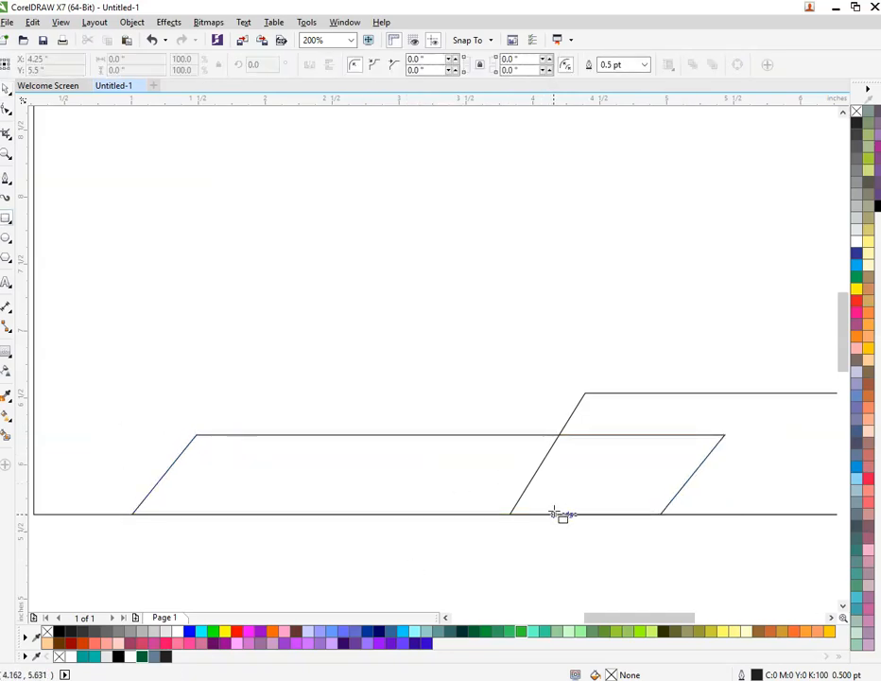
drag(549, 514, 618, 138)
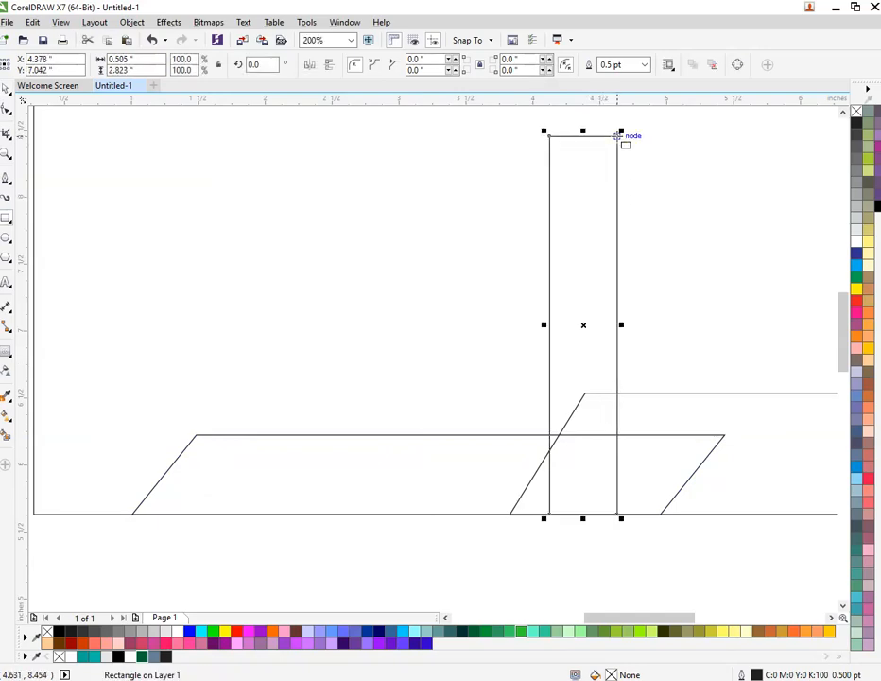
click(577, 208)
drag(584, 130, 780, 172)
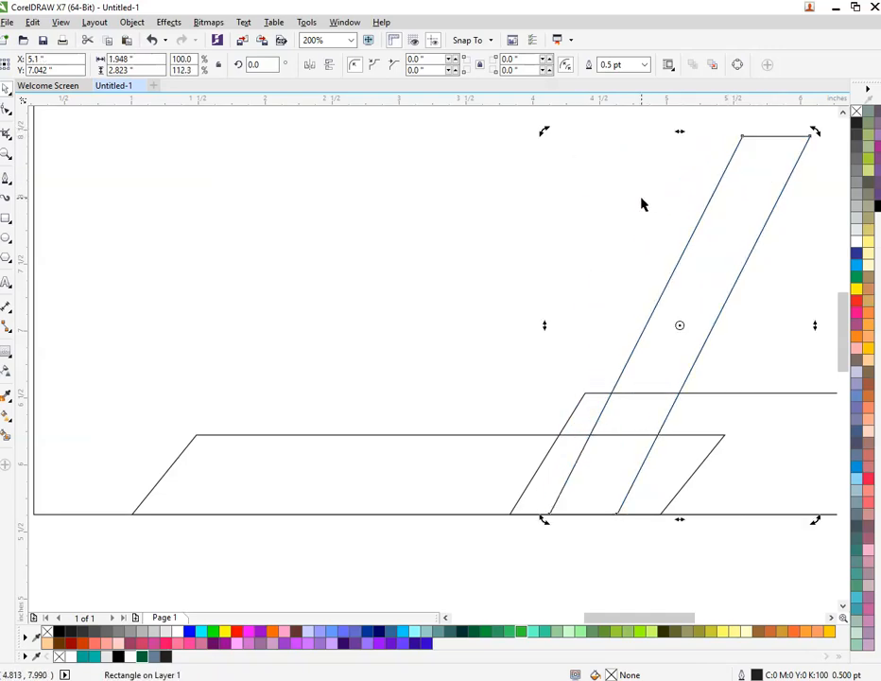
scroll(641, 201, down, 2)
scroll(712, 153, up, 2)
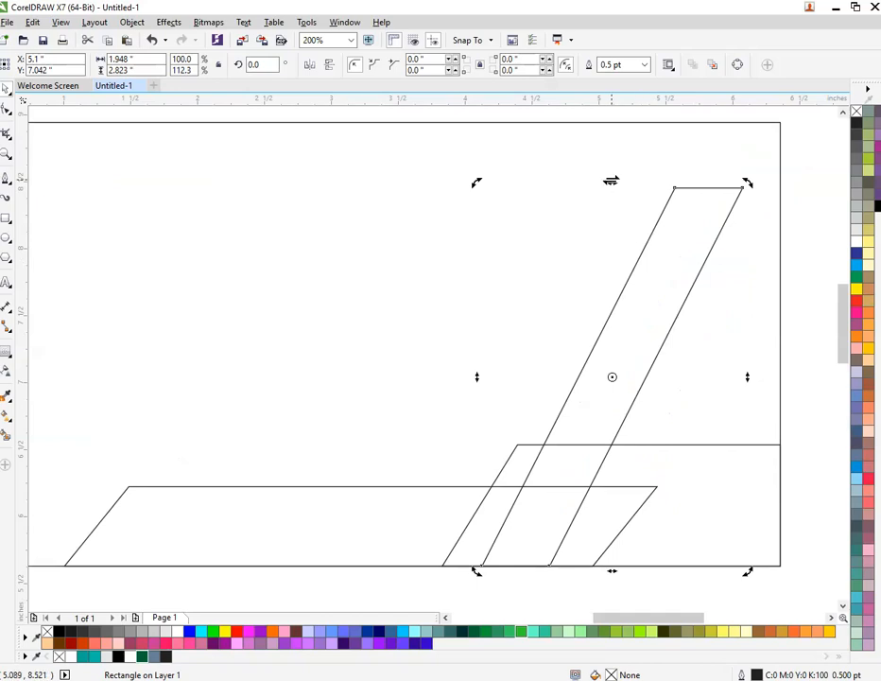
drag(612, 180, 624, 188)
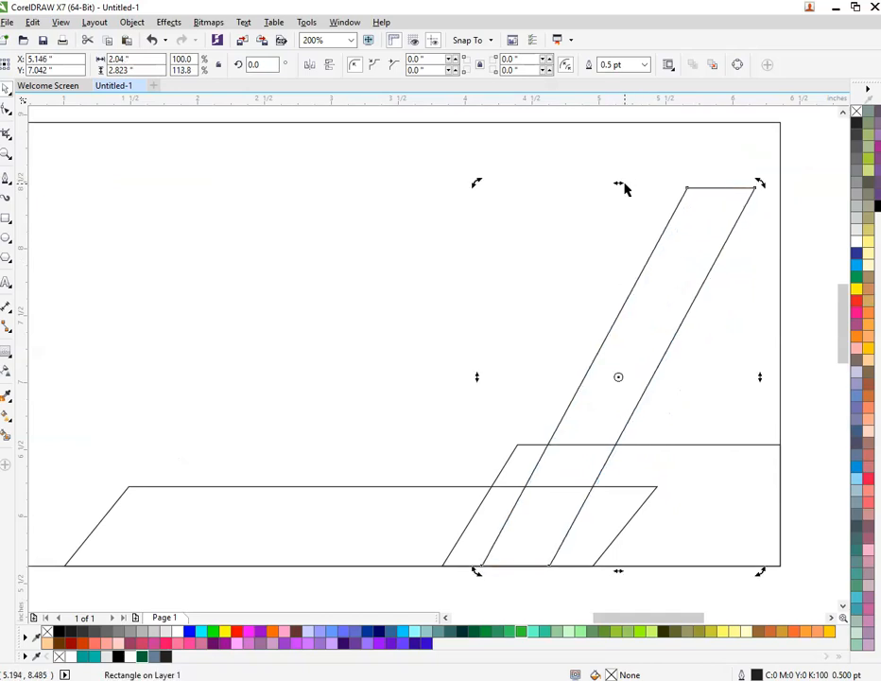
click(808, 309)
Fill the large background rectangle with black and the slanted lower-right corner shape with white.
click(322, 327)
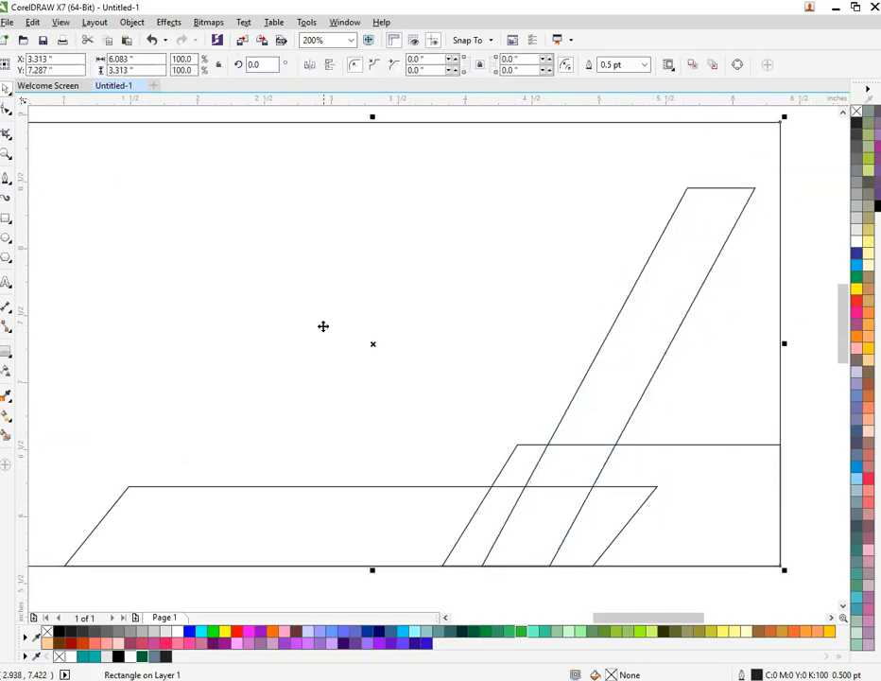
click(59, 631)
click(169, 586)
click(713, 512)
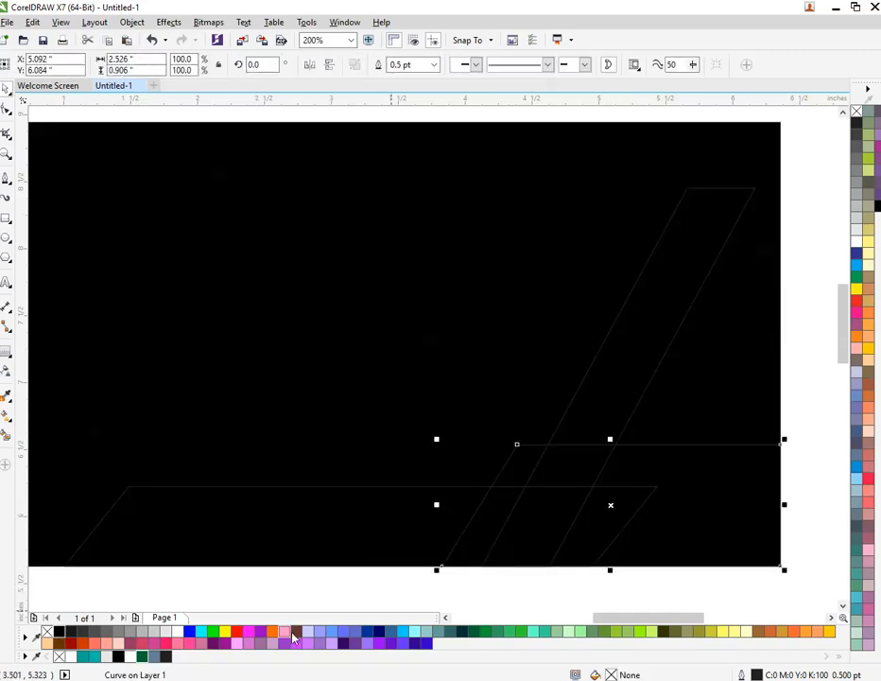
click(179, 635)
click(255, 576)
Fill the horizontal parallelogram with teal #00C0AB and the tall slanted band with darker teal #00AB99.
click(282, 537)
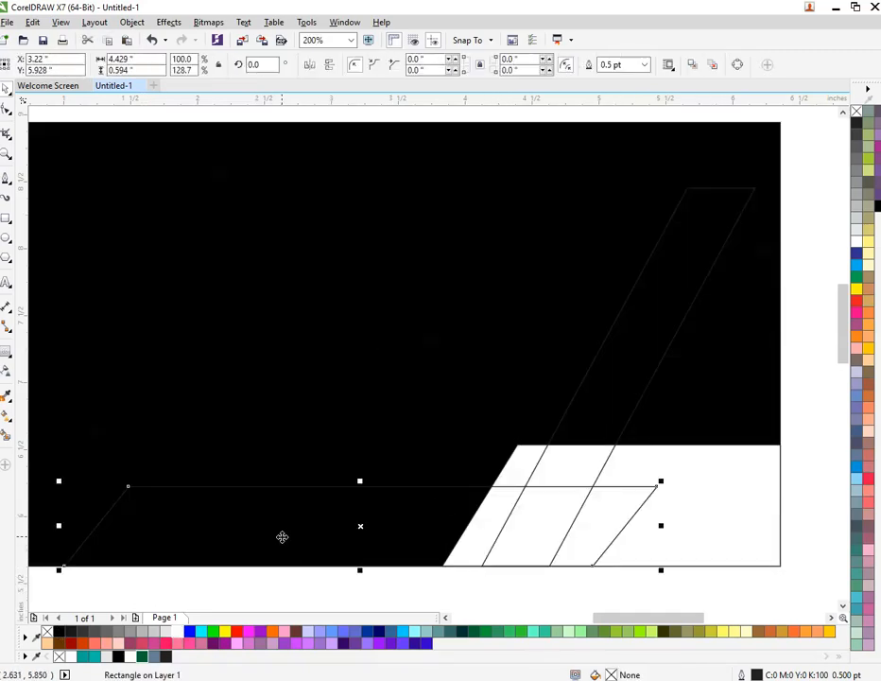
click(96, 657)
click(392, 597)
click(588, 428)
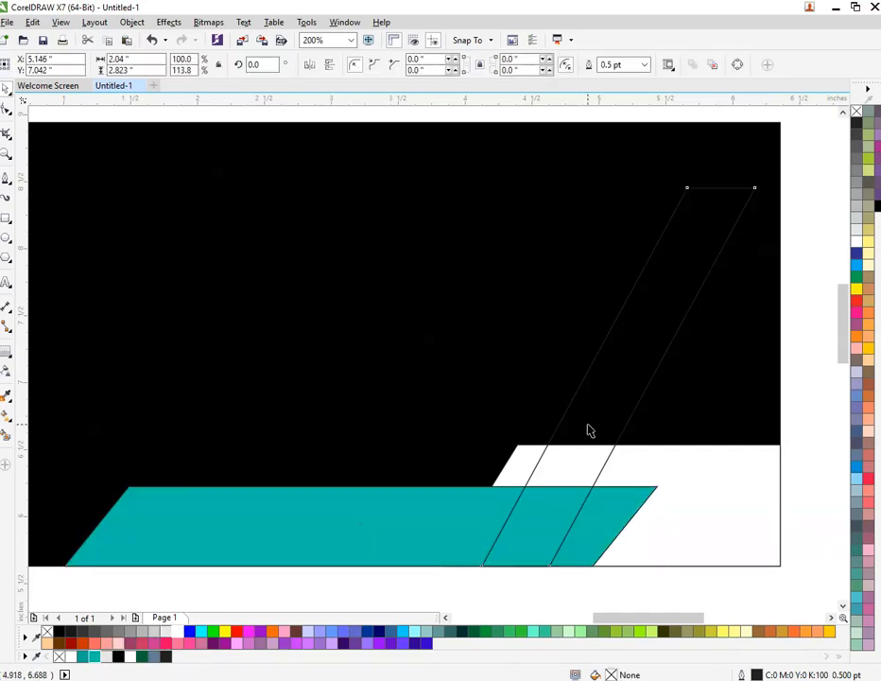
click(83, 659)
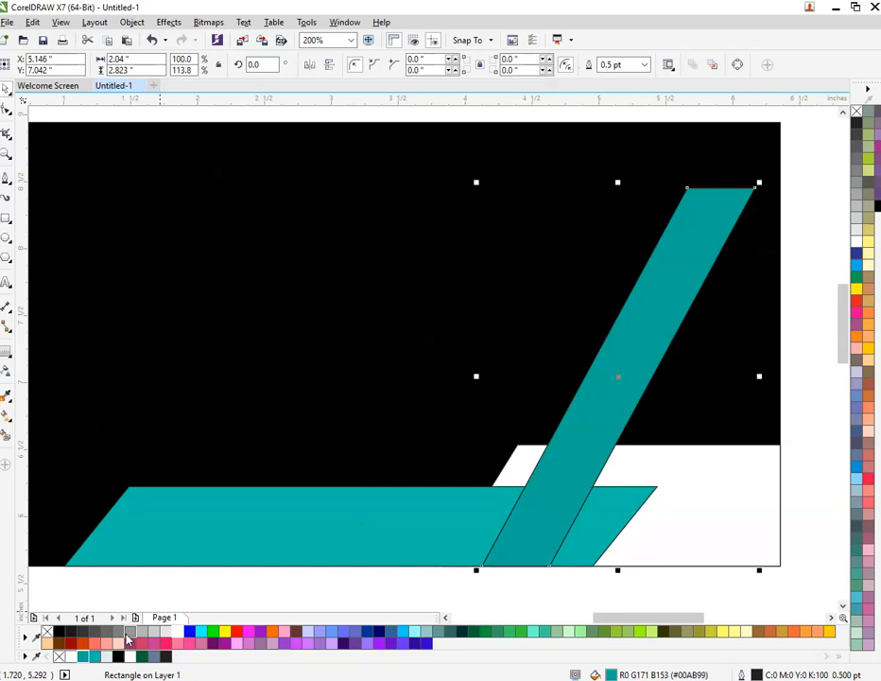
click(433, 591)
Apply uniform transparency of about 58 to the horizontal teal parallelogram.
click(352, 530)
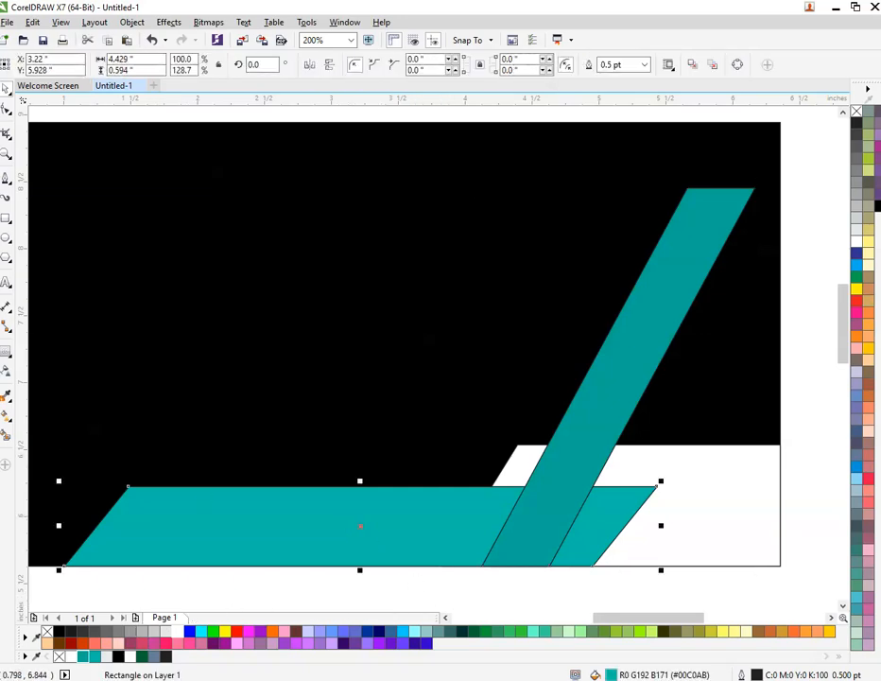
click(6, 371)
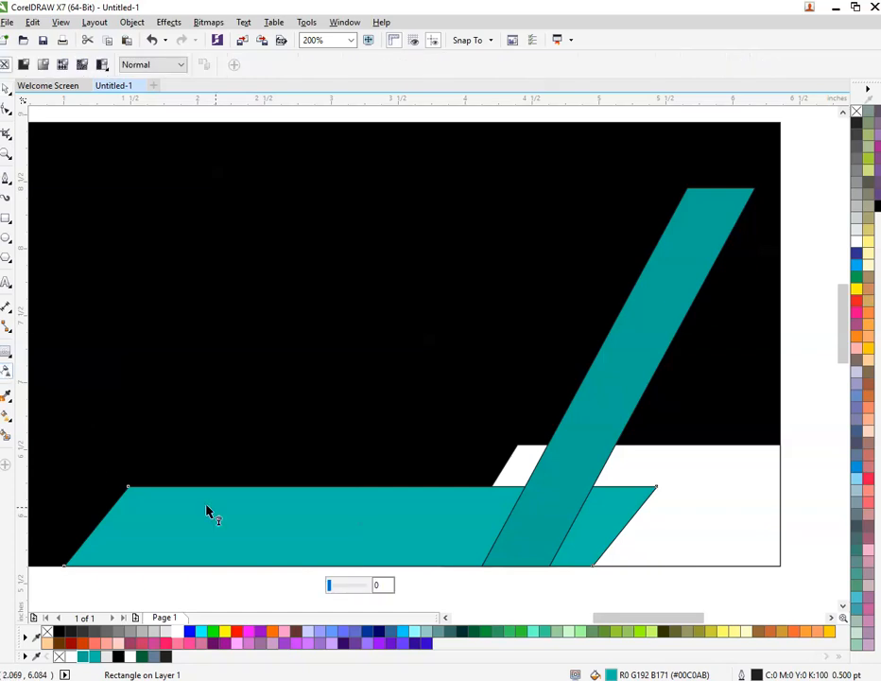
click(349, 586)
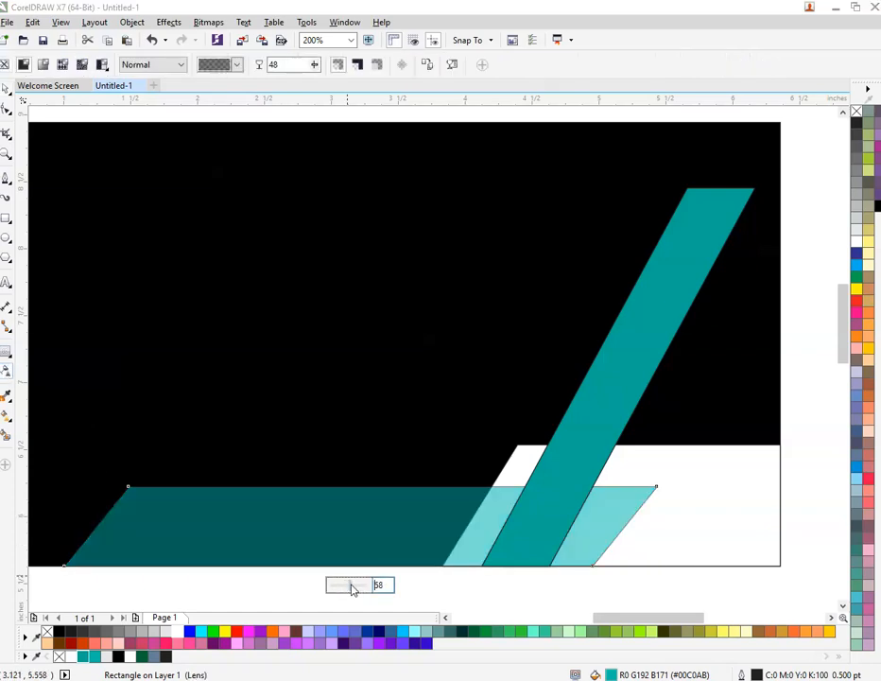
click(496, 583)
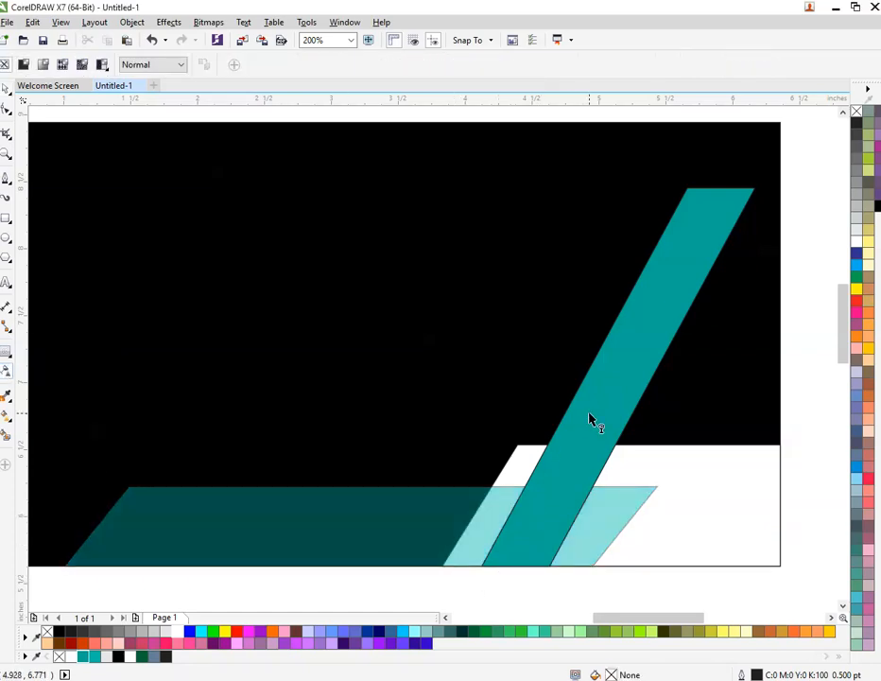
Apply uniform transparency of 77 to the tall slanted teal band.
click(579, 417)
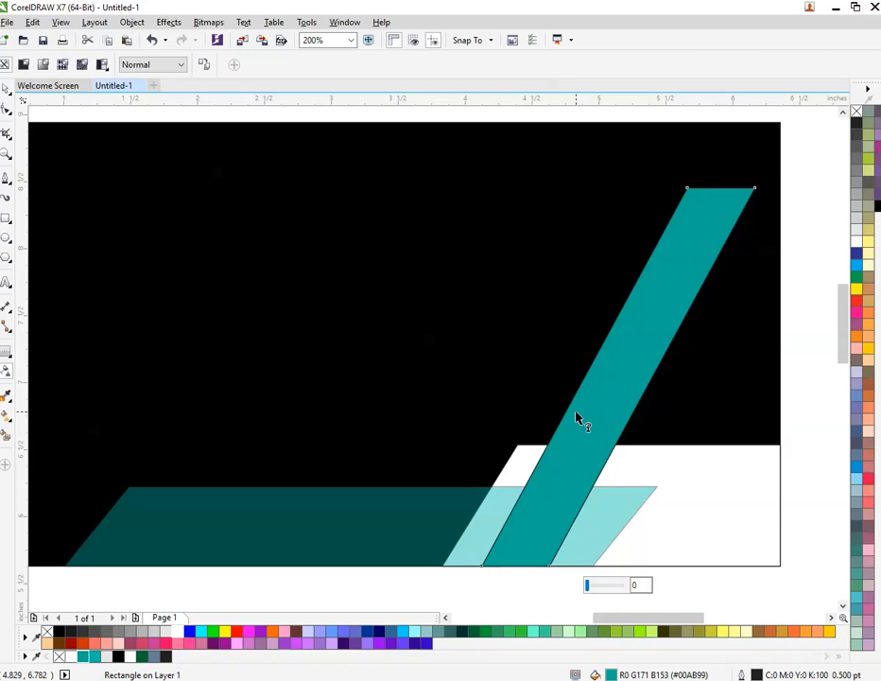
click(614, 586)
click(615, 586)
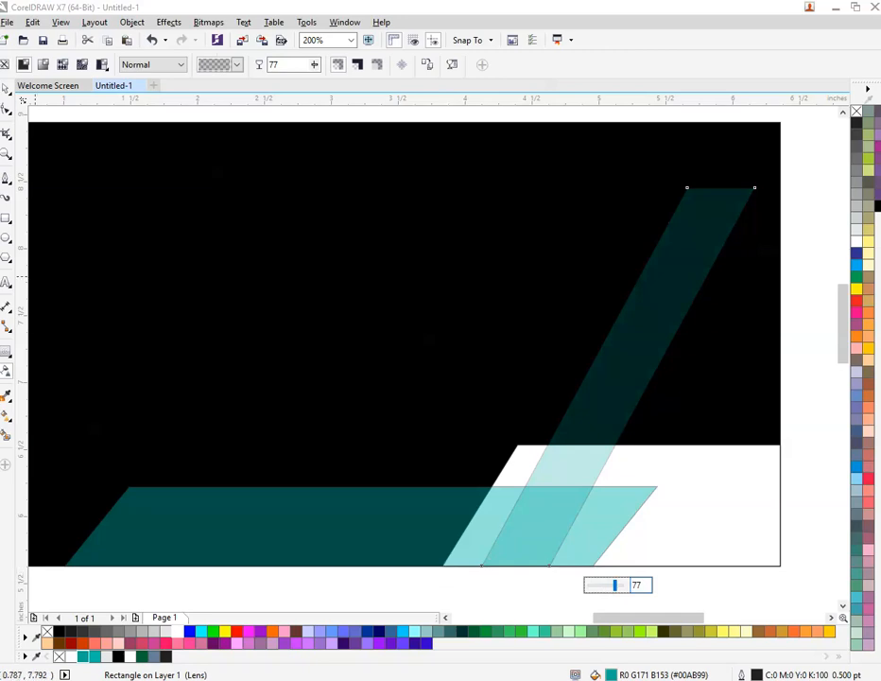
click(6, 90)
click(403, 581)
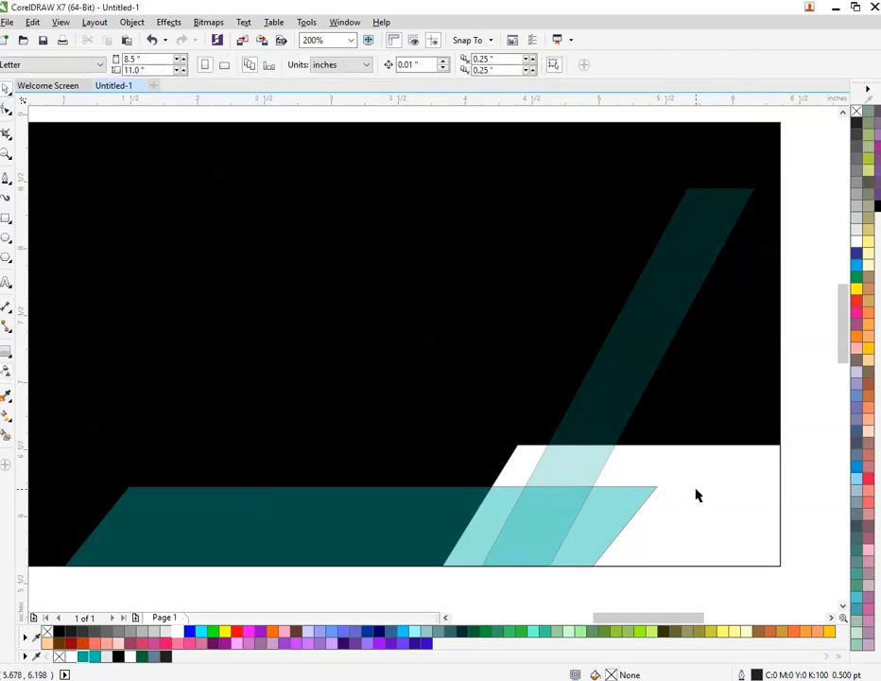
Remove the outlines from the white corner shape, the tall slanted band and the horizontal parallelogram.
click(697, 490)
shift+click(606, 431)
shift+click(304, 533)
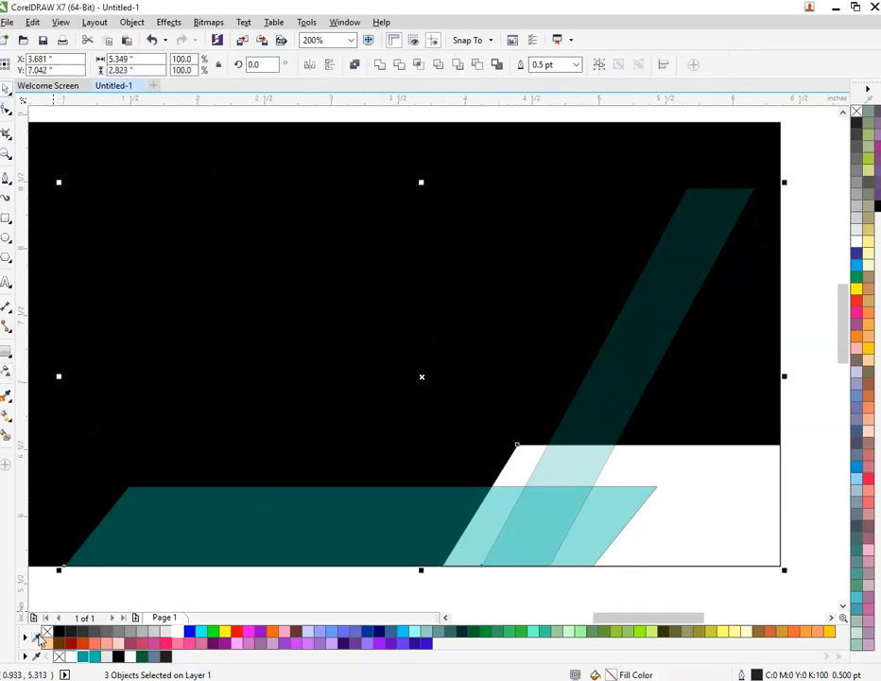
click(305, 587)
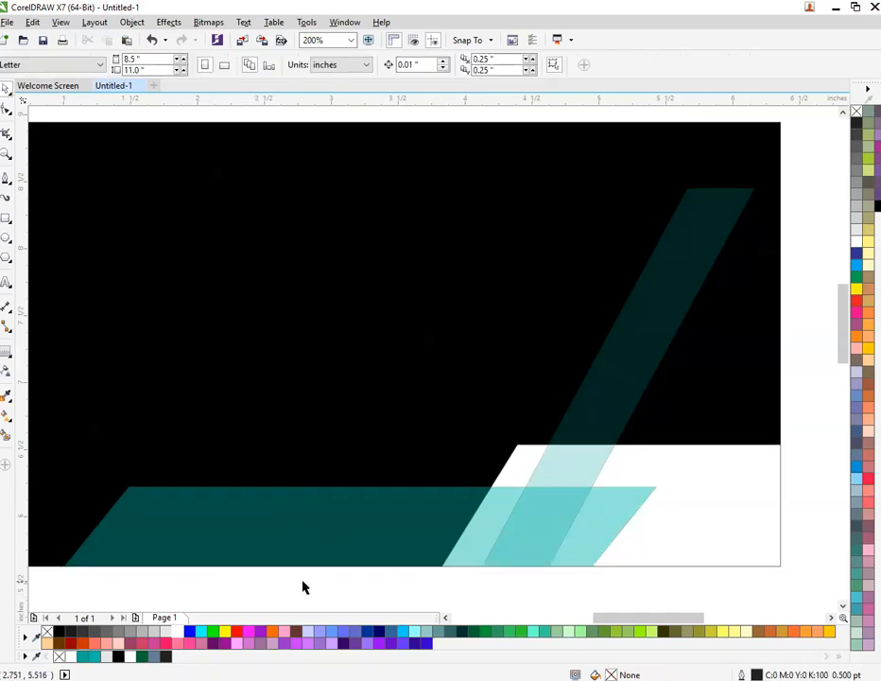
Skew the lower end of the tall slanted band further left, to about 2.16 in overall width.
click(553, 494)
click(544, 536)
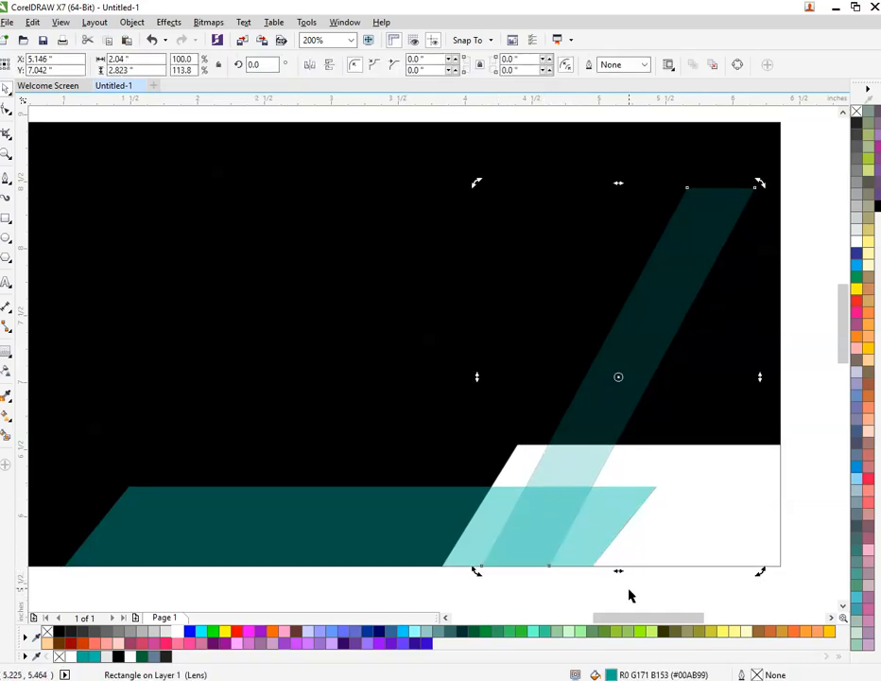
mouse_move(620, 573)
mouse_down()
mouse_move(596, 571)
mouse_move(605, 574)
mouse_up()
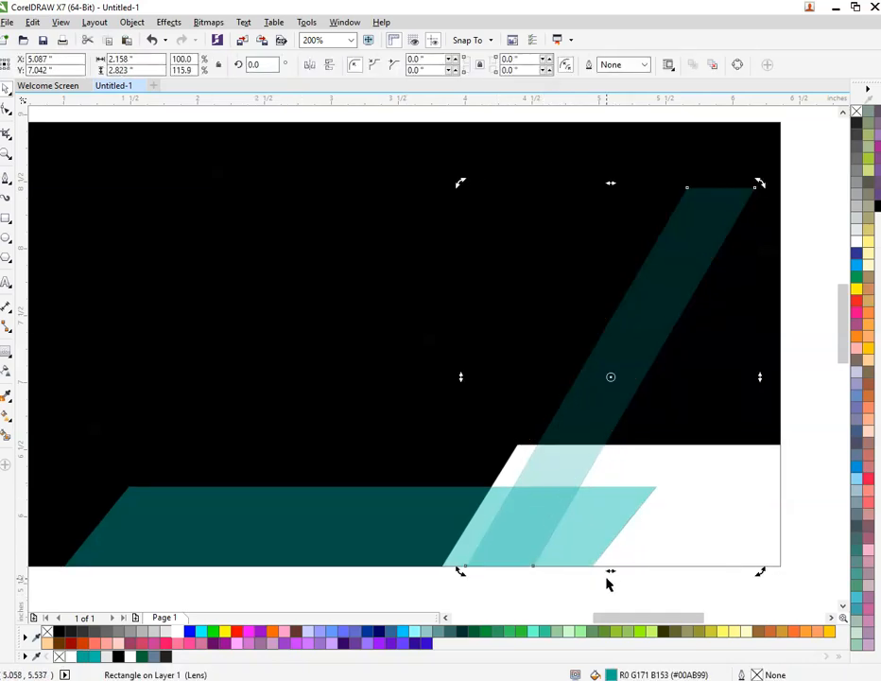
Convert the tall slanted band to a 1200 dpi CMYK bitmap with anti-aliasing and a transparent background.
click(579, 414)
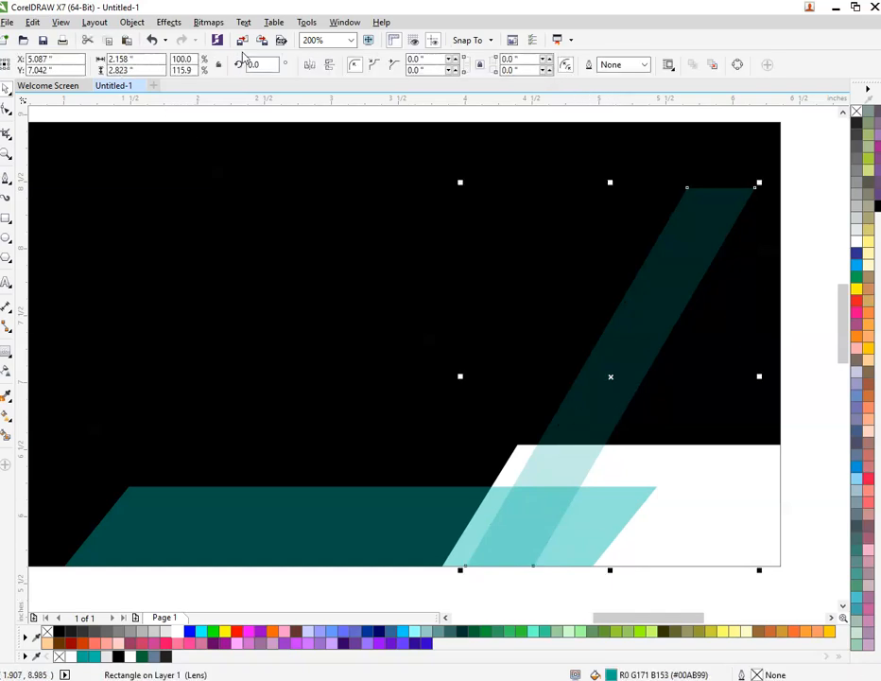
click(206, 23)
click(213, 37)
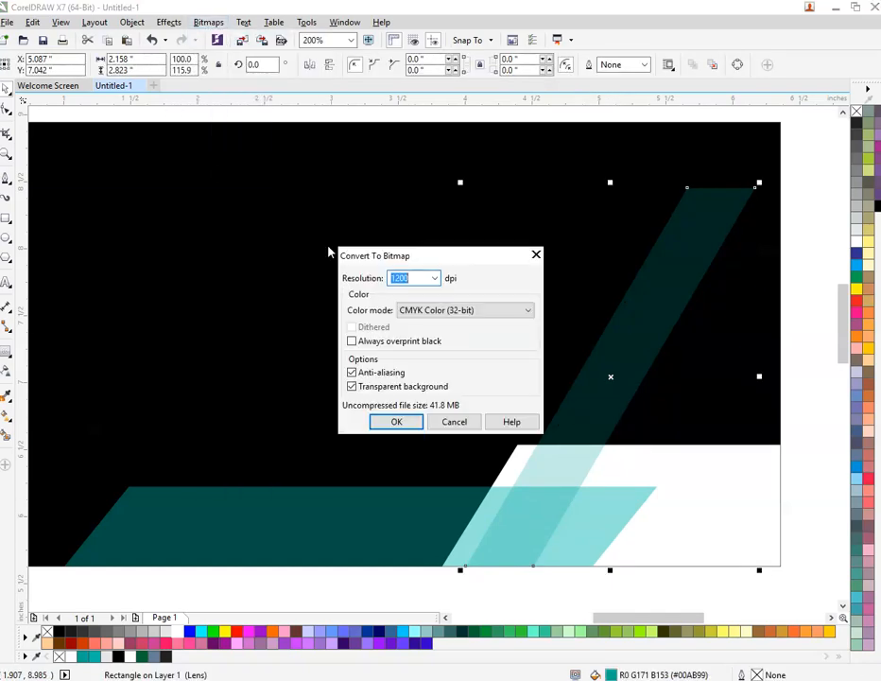
click(398, 422)
Fade the tall slanted band bitmap with a linear transparency running from its lower end toward its upper end.
click(6, 370)
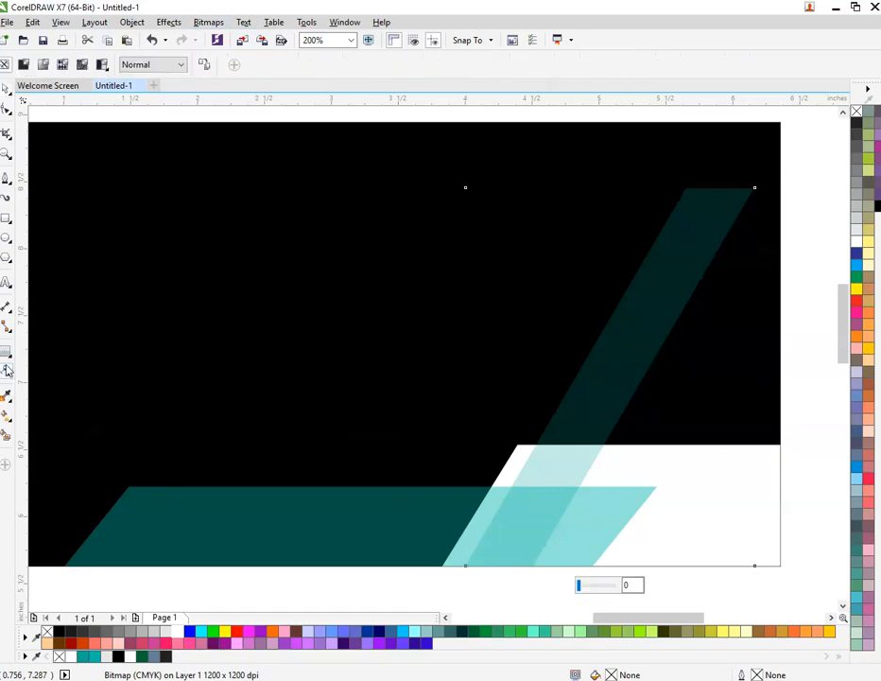
drag(545, 508, 696, 244)
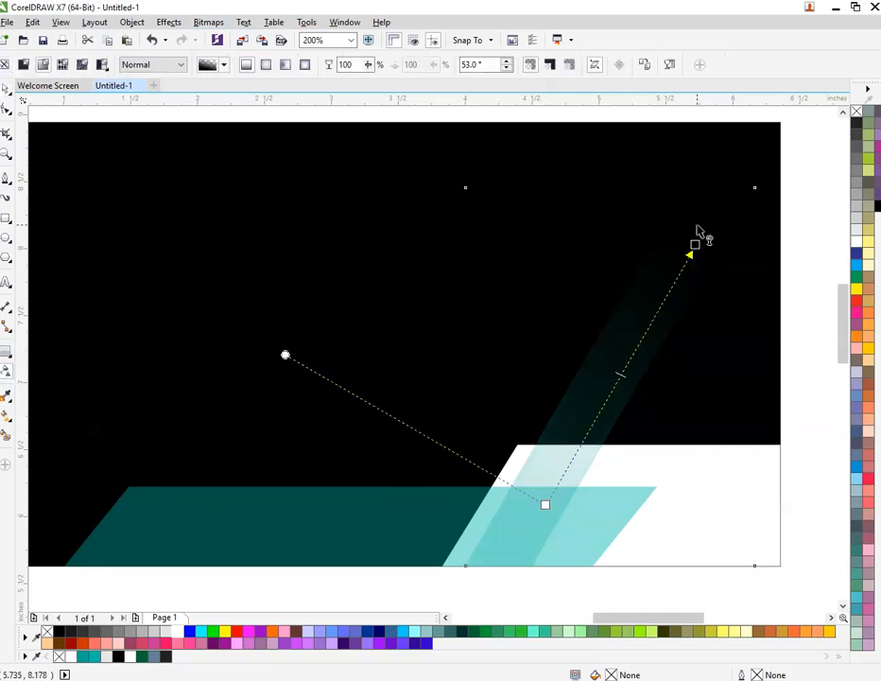
key(space)
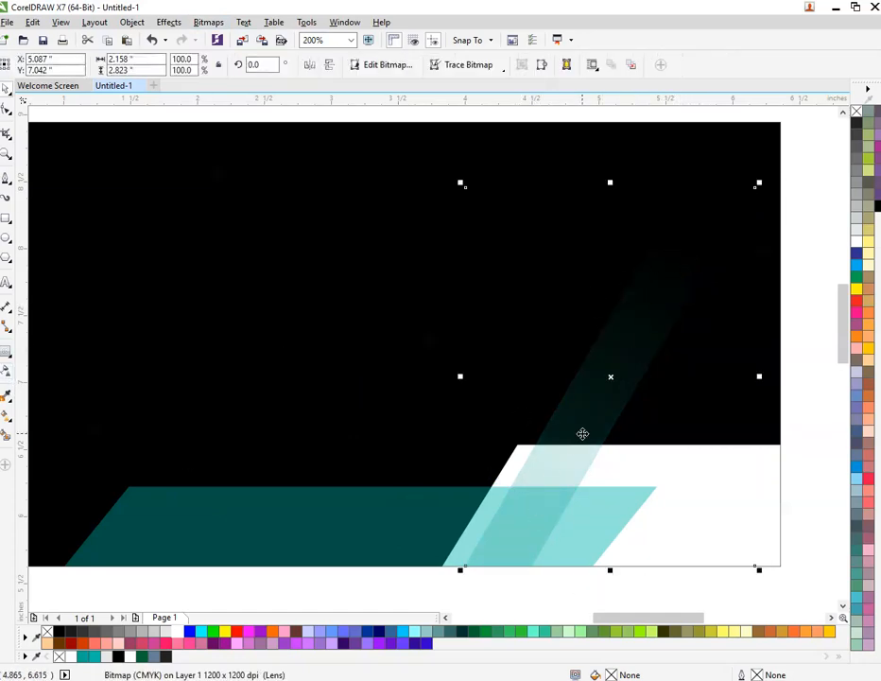
Place a copy of the faded band in the card's left half and flip it both vertically and horizontally.
drag(610, 383, 289, 374)
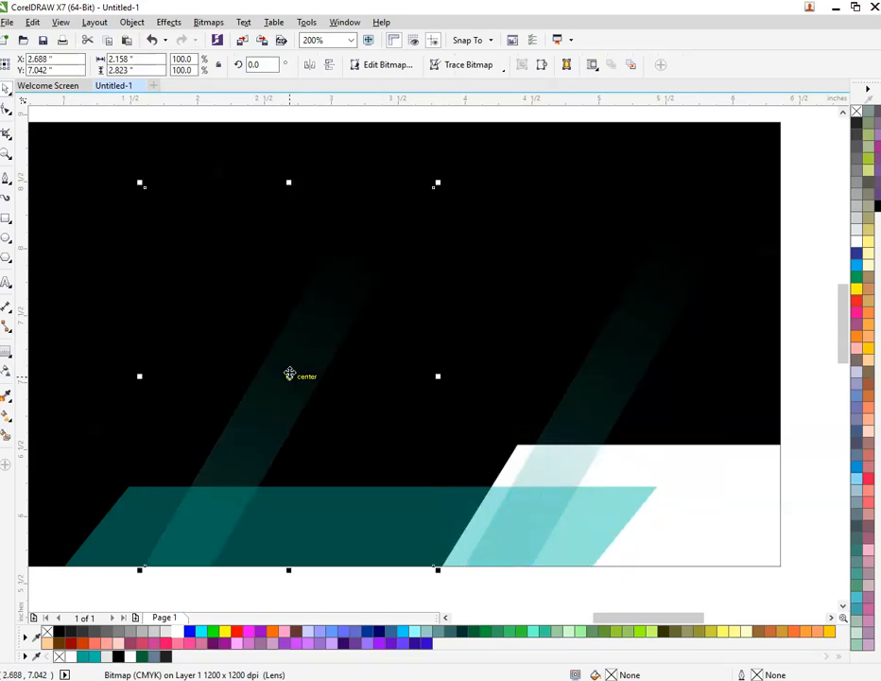
scroll(289, 373, down, 2)
click(331, 68)
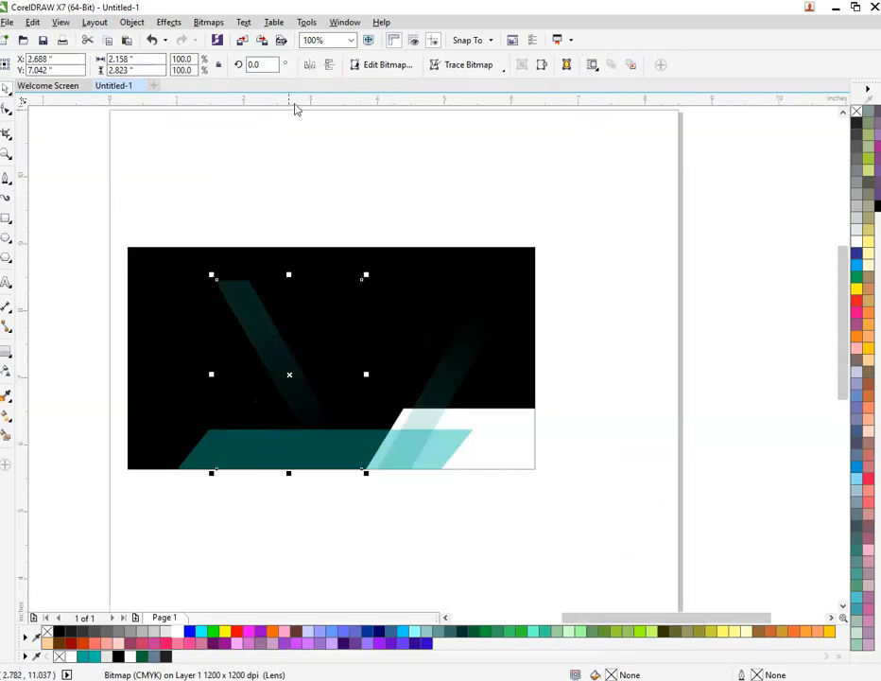
scroll(208, 246, up, 2)
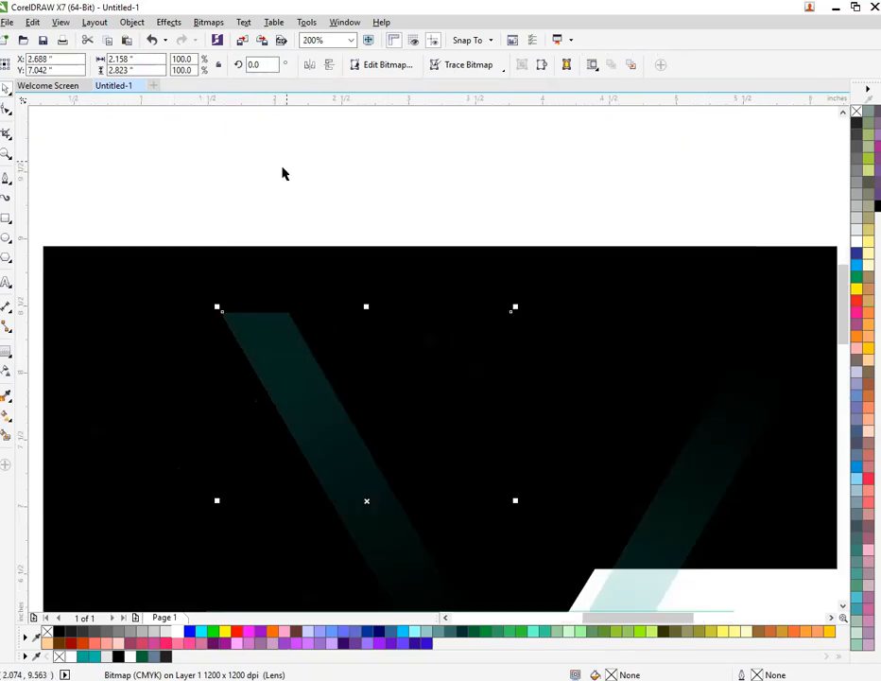
click(310, 66)
Align the flipped band with the card's top edge near the upper-left corner and duplicate it to form two parallel bands.
drag(433, 410, 333, 344)
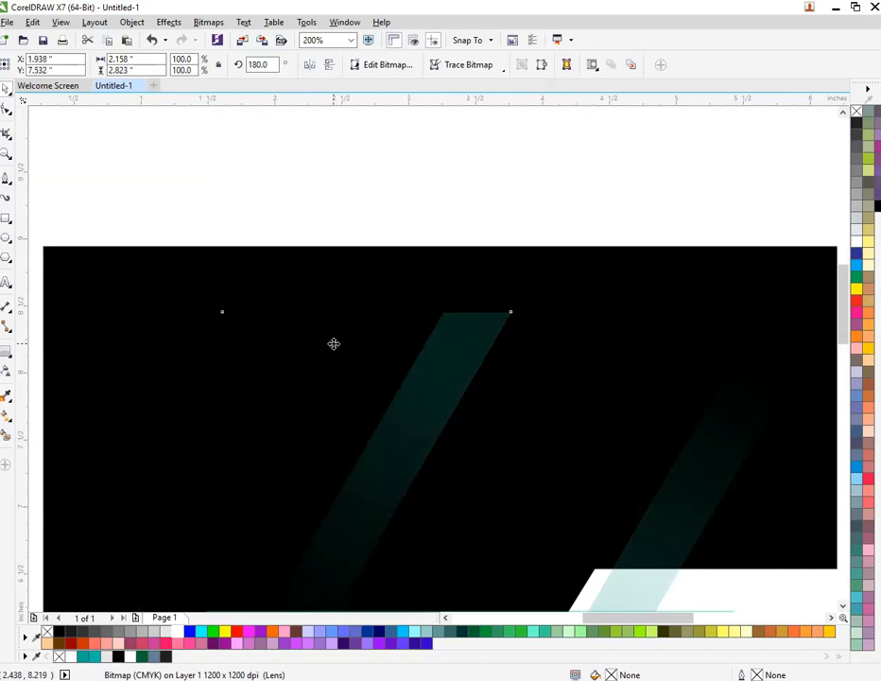
shift+click(476, 408)
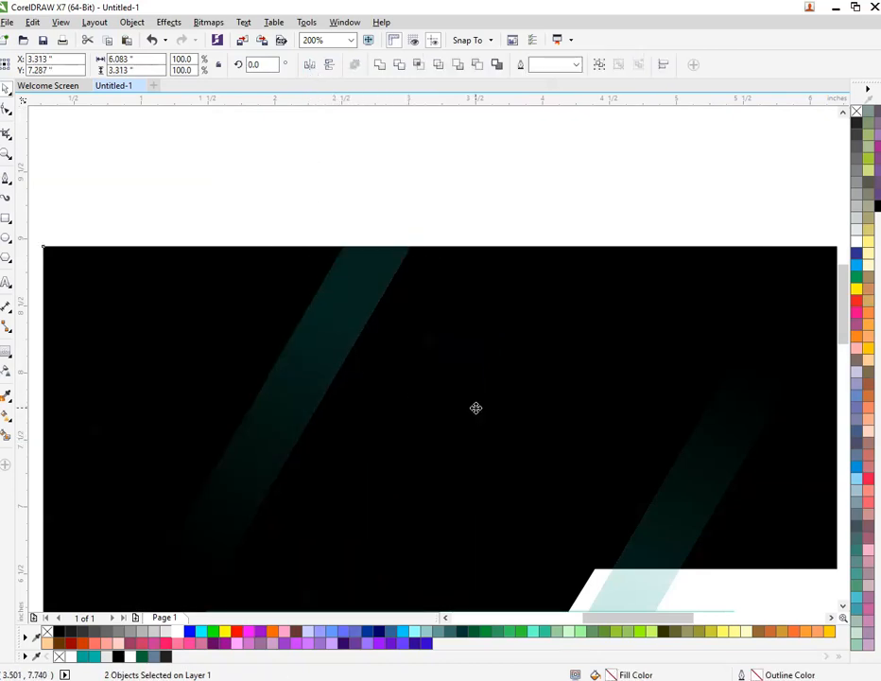
drag(532, 316, 291, 313)
drag(340, 333, 382, 292)
scroll(242, 274, down, 1)
scroll(142, 350, up, 1)
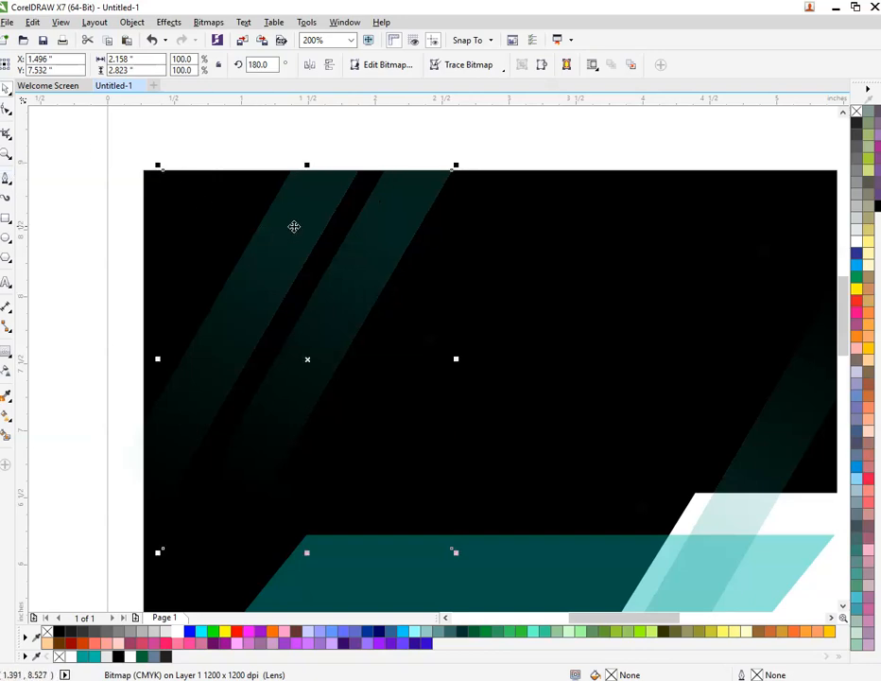
click(330, 132)
click(397, 206)
key(Escape)
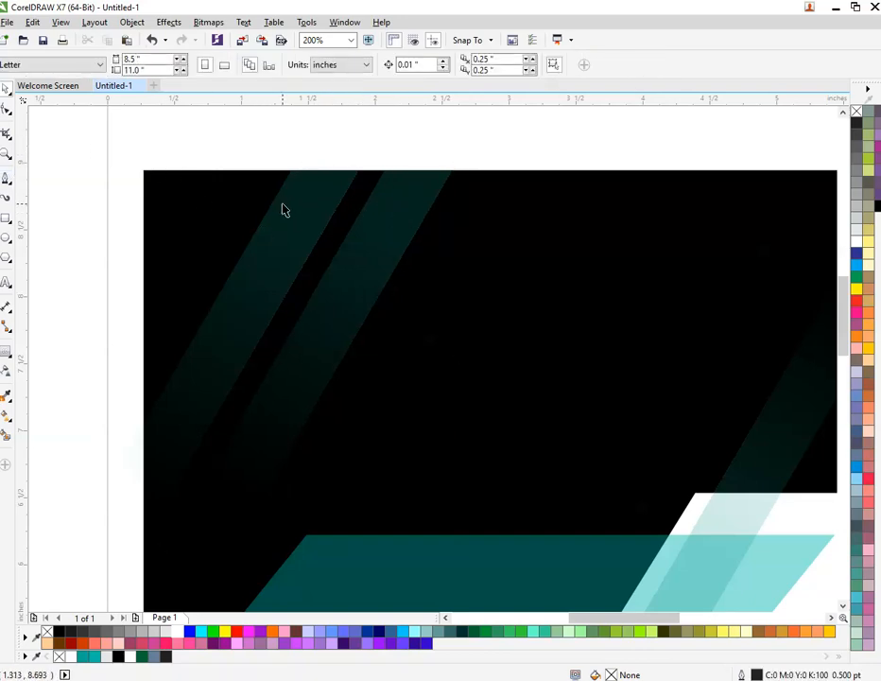
click(280, 223)
key(Escape)
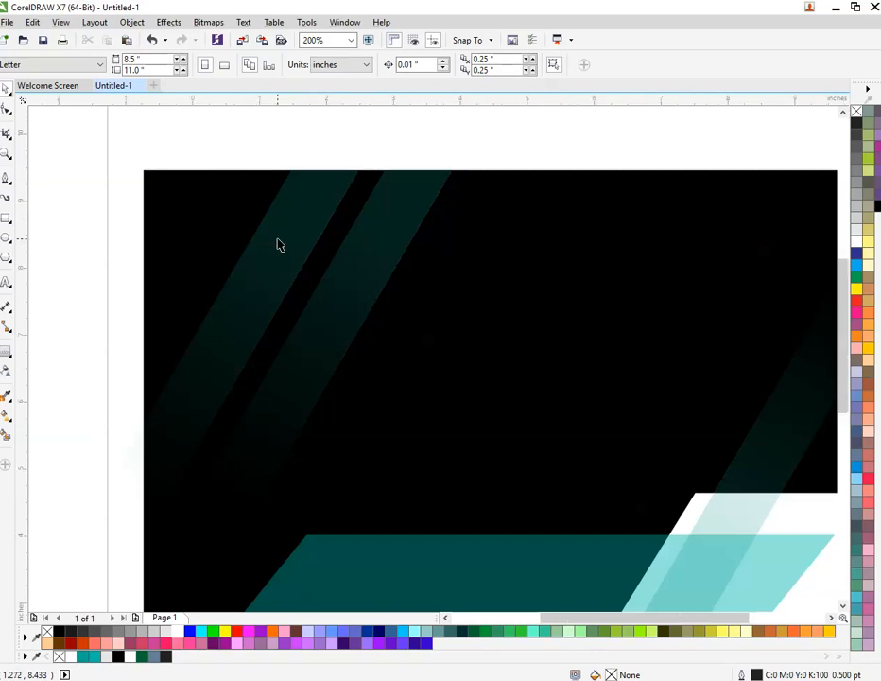
PowerClip the two upper-left slanted bands inside the black card rectangle.
scroll(277, 244, down, 2)
drag(120, 140, 422, 494)
right_click(318, 270)
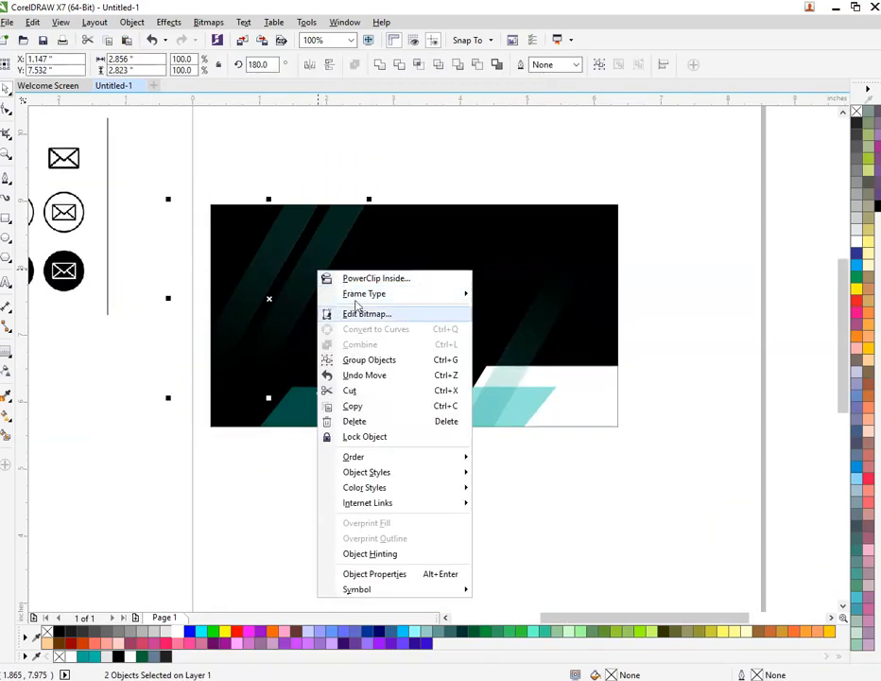
click(412, 280)
click(498, 193)
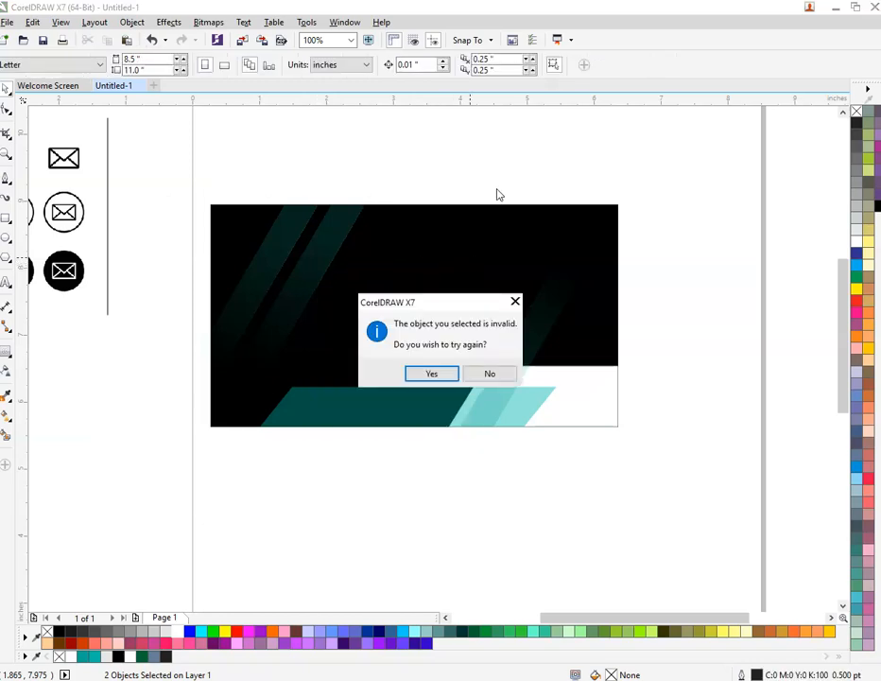
click(431, 372)
click(557, 306)
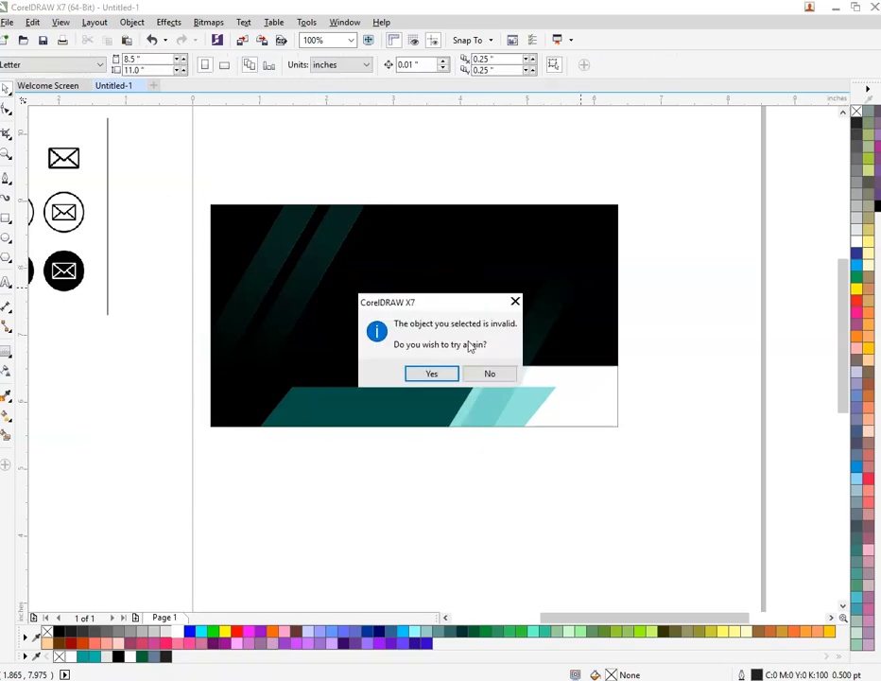
click(431, 374)
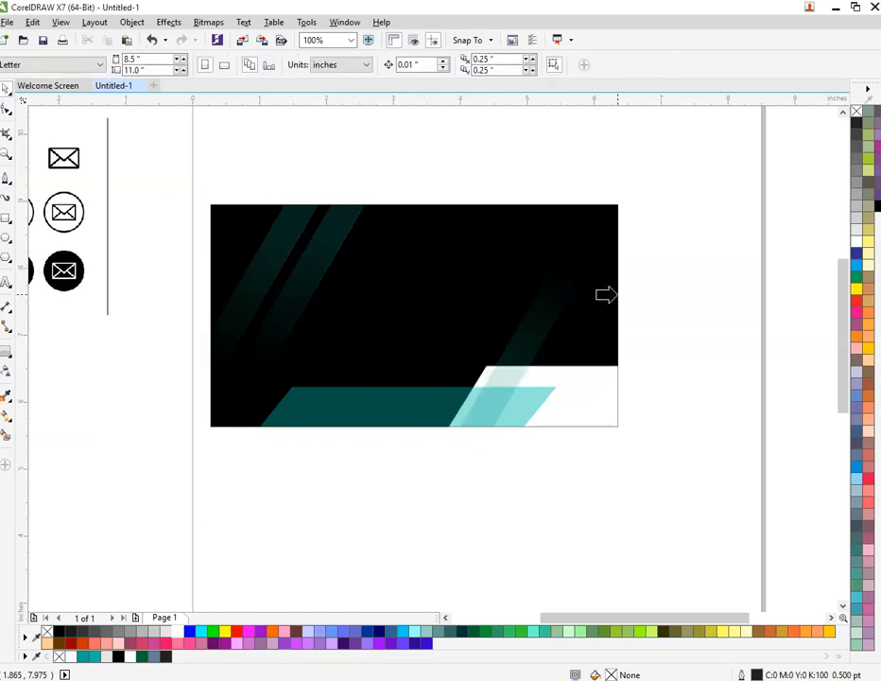
click(618, 293)
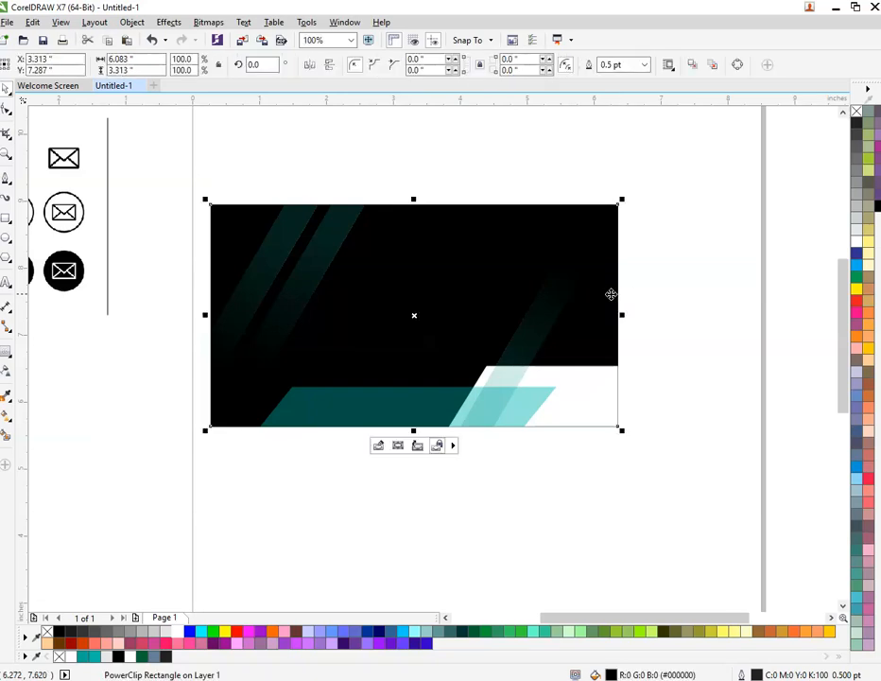
click(494, 150)
Draw a square about 1.22 in wide across the card's top edge and rotate it 45 degrees.
click(5, 218)
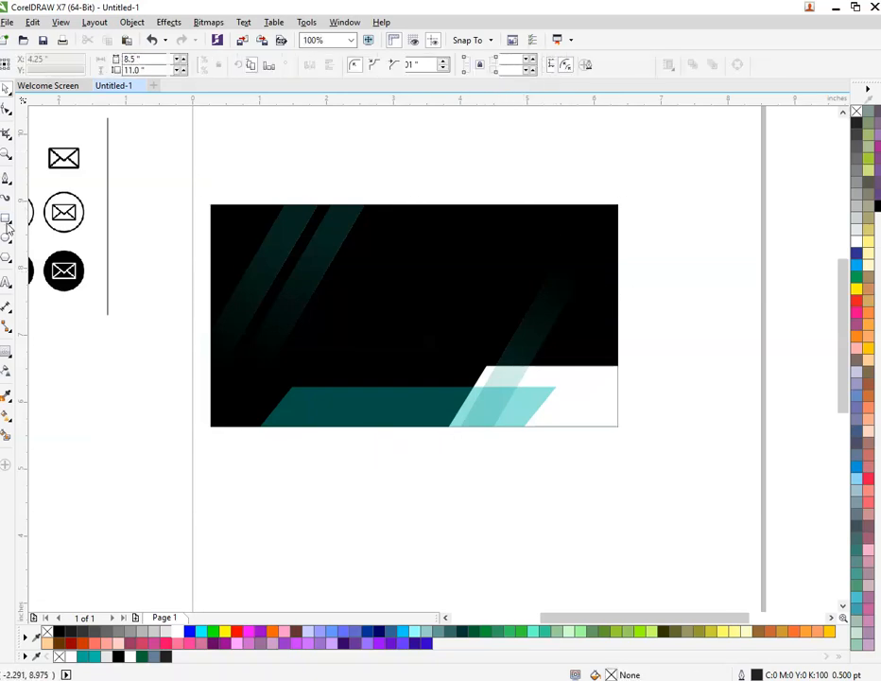
scroll(413, 178, up, 1)
drag(324, 178, 487, 341)
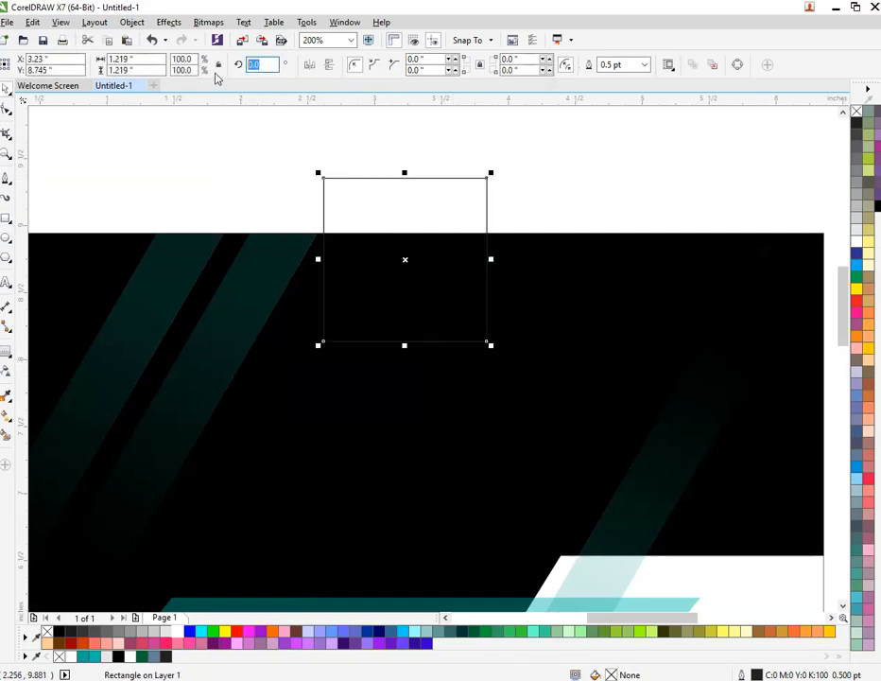
text(45)
key(Return)
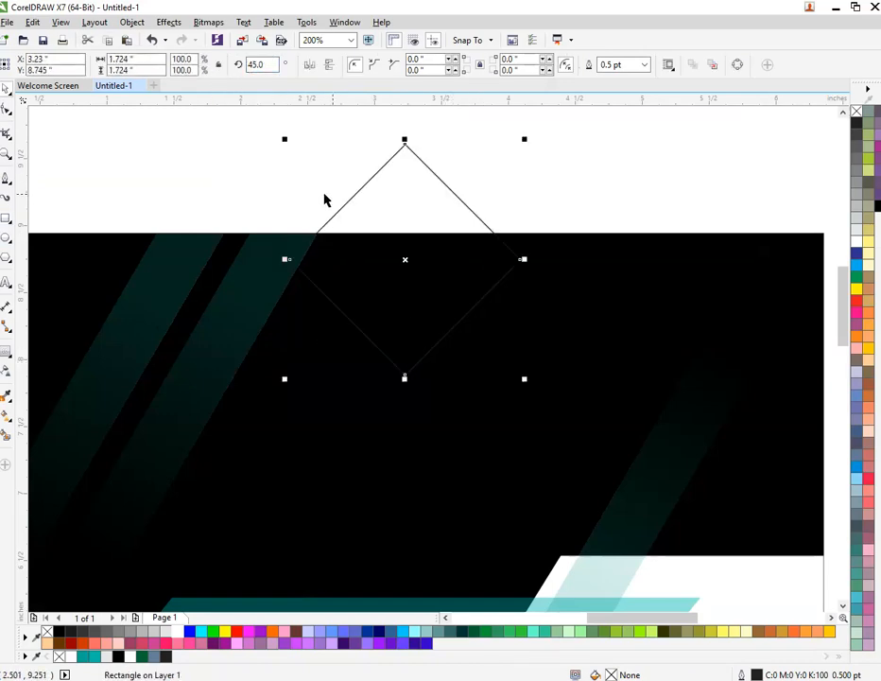
Round all corners of the rotated square to a radius of about 0.303 in.
key(F10)
scroll(417, 142, up, 1)
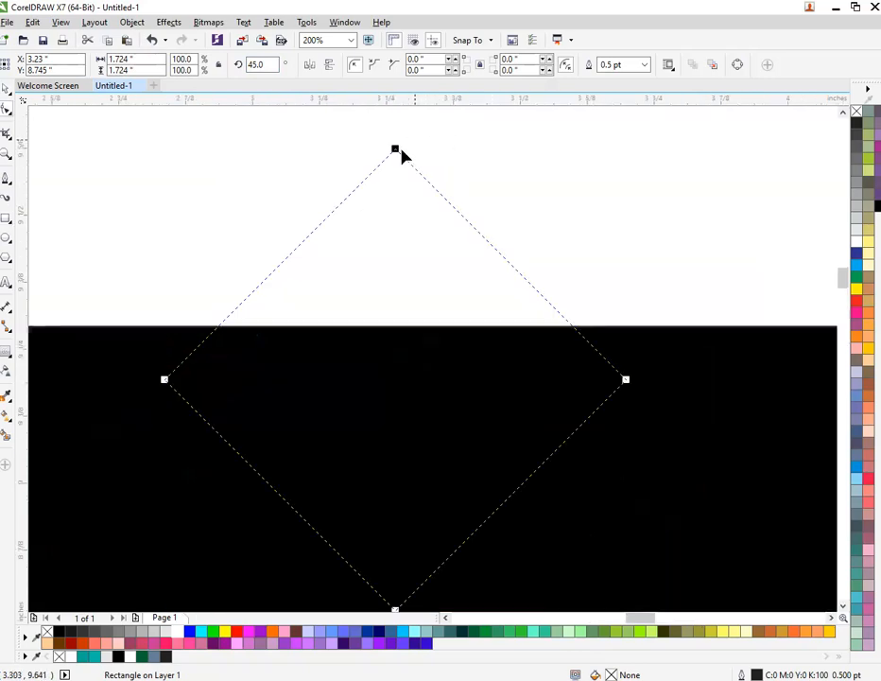
scroll(402, 156, up, 2)
drag(379, 163, 464, 305)
scroll(441, 199, down, 2)
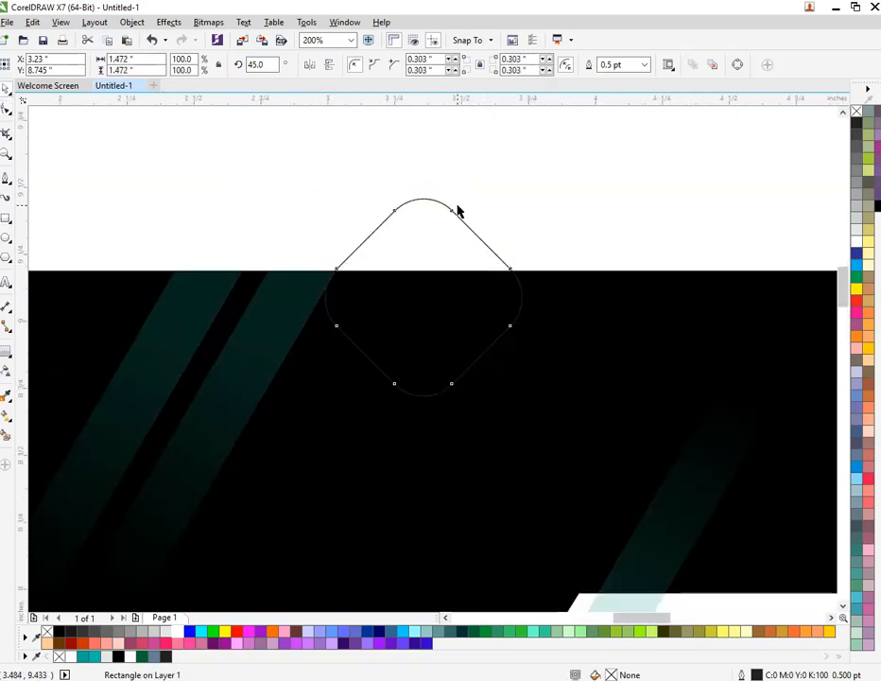
key(space)
Add a single inward contour to the rounded diamond with an offset of about 0.132 in.
scroll(458, 210, up, 1)
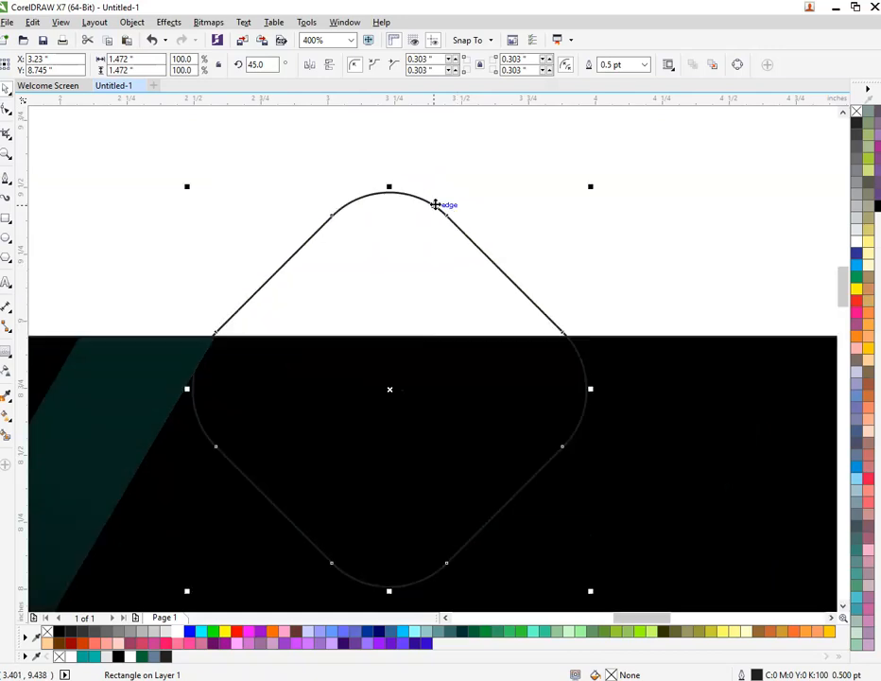
click(6, 351)
drag(335, 224, 339, 234)
key(space)
Move the contoured diamond straight up into the empty area above the card.
scroll(259, 223, down, 1)
drag(171, 170, 484, 469)
drag(311, 296, 330, 226)
scroll(330, 226, down, 1)
scroll(291, 142, up, 1)
drag(368, 335, 368, 264)
click(479, 211)
Break the contour group apart and trim the inner rounded diamond out of the outer one to form a ring.
right_click(411, 208)
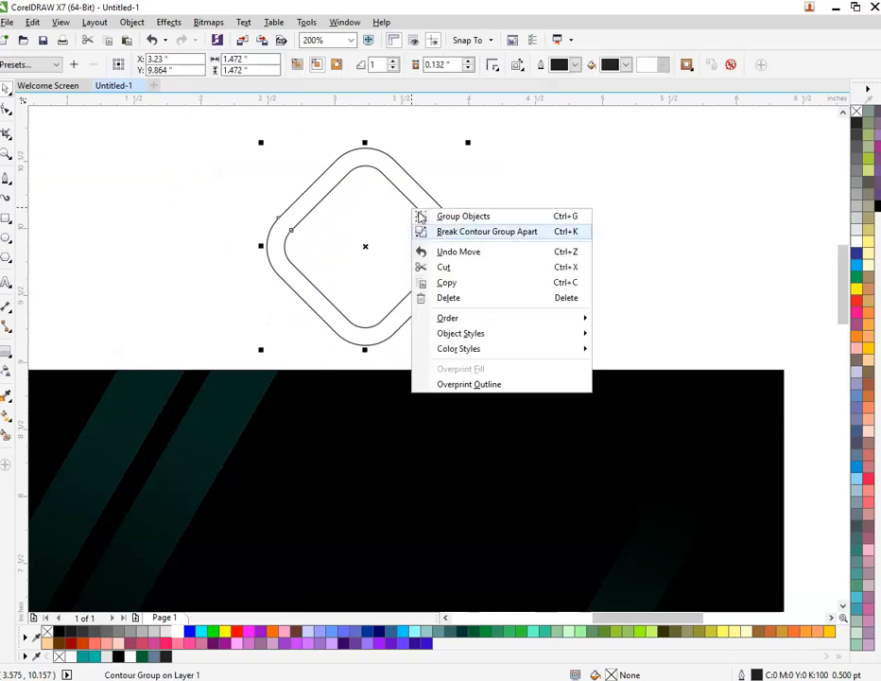
click(537, 232)
click(394, 225)
click(401, 187)
shift+click(405, 169)
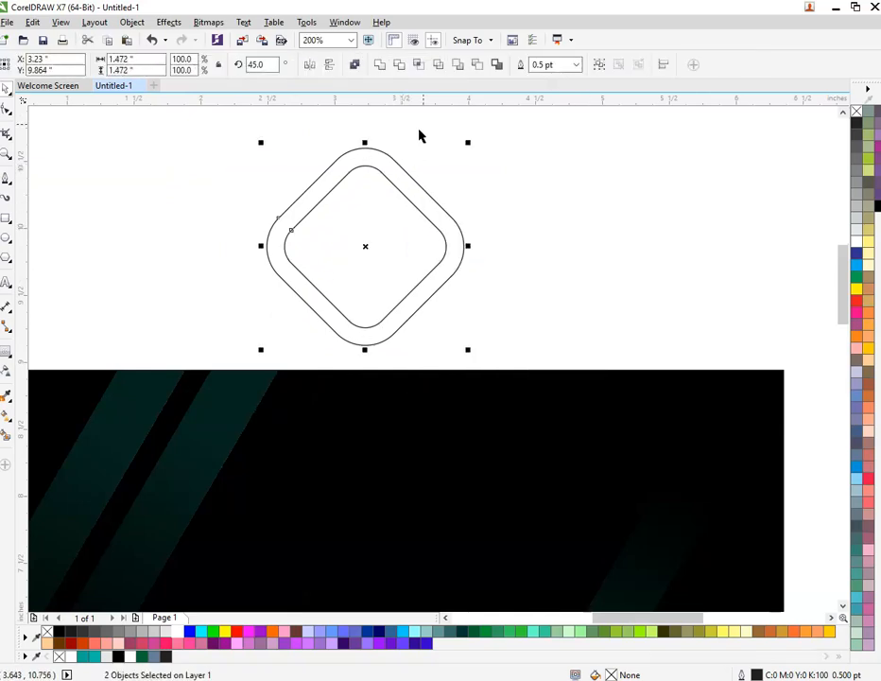
click(399, 65)
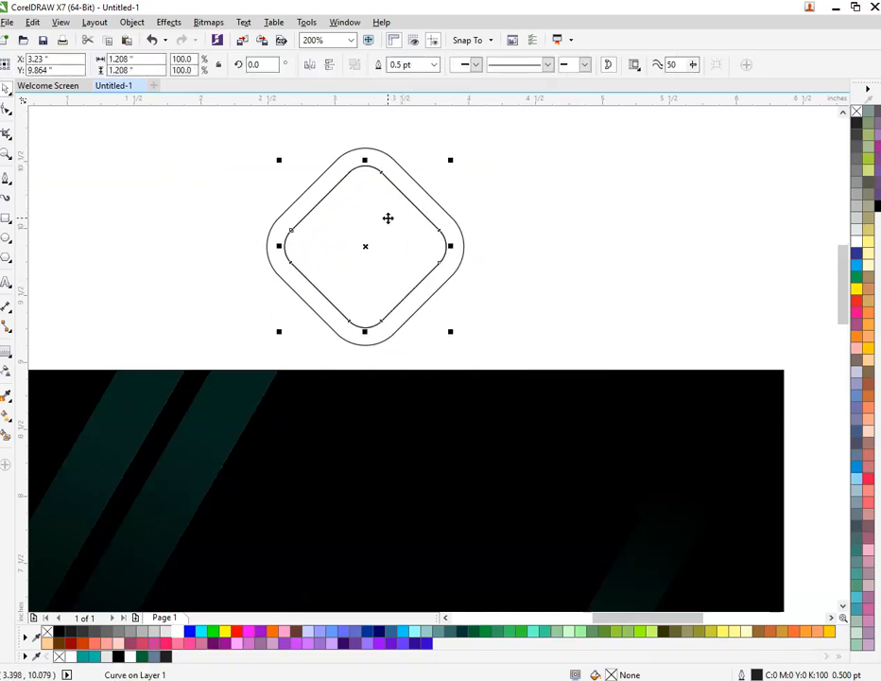
click(216, 178)
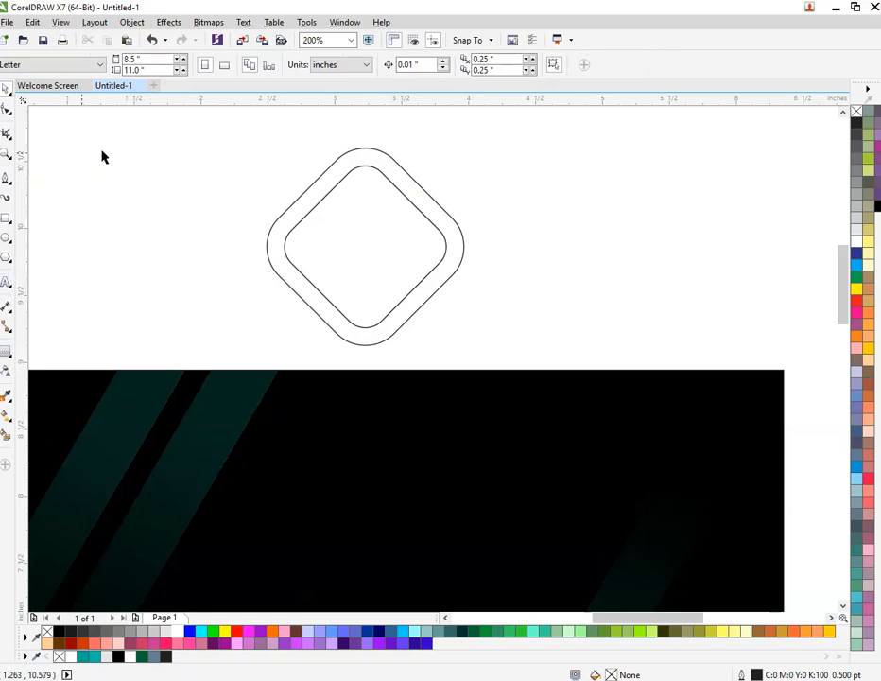
Draw a short line across the ring's upper-left side and place a mirrored copy across its upper-right side.
click(6, 179)
scroll(326, 147, up, 2)
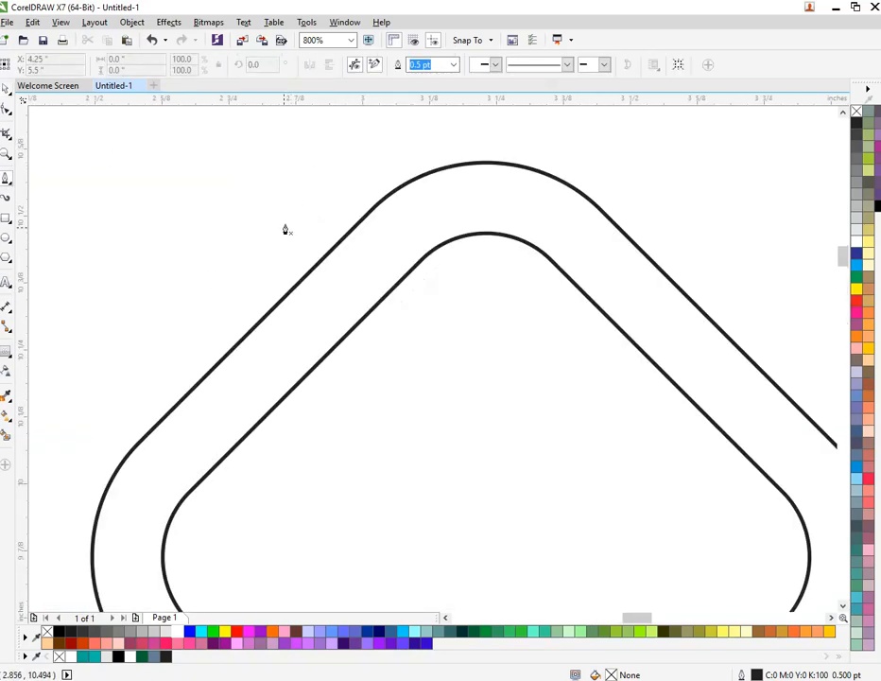
click(245, 262)
click(368, 378)
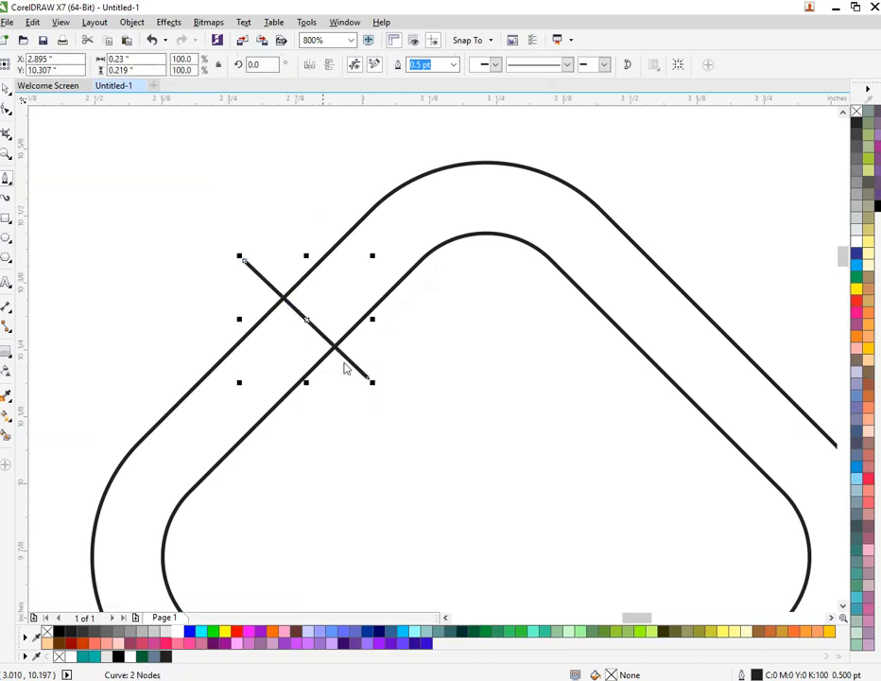
drag(356, 325, 656, 334)
right_click(439, 327)
click(717, 174)
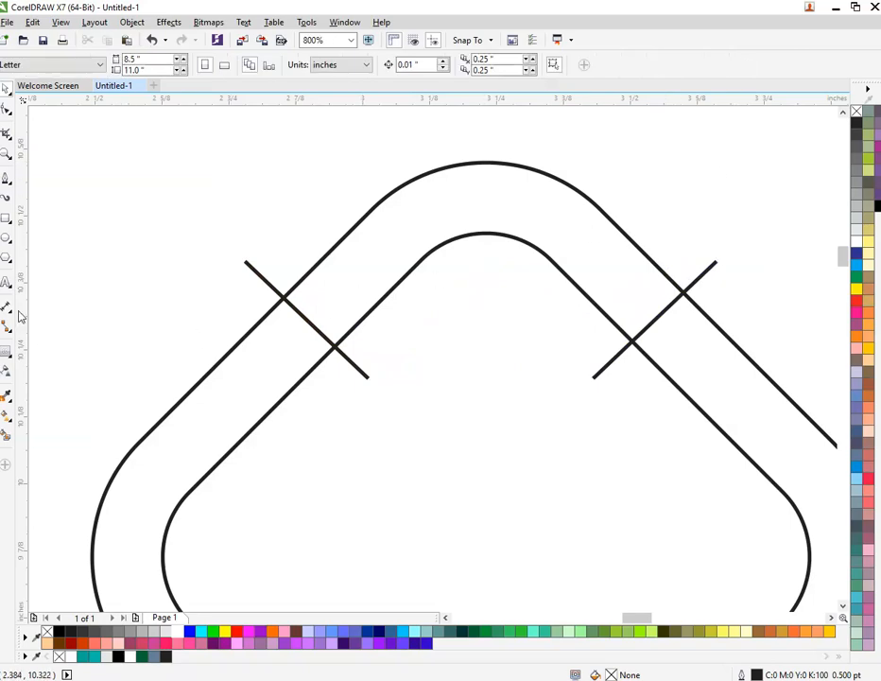
Smart-fill the top section of the ring between the two short crossing lines.
click(7, 435)
click(337, 259)
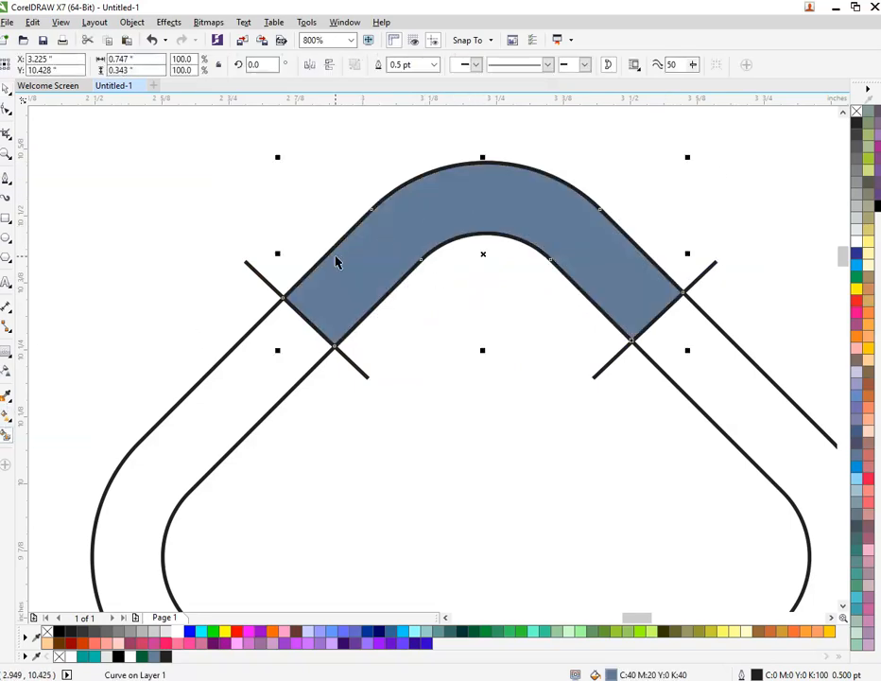
scroll(336, 256, down, 1)
Move the filled arch segment above the ring and delete the two short crossing lines.
drag(394, 228, 394, 143)
click(221, 236)
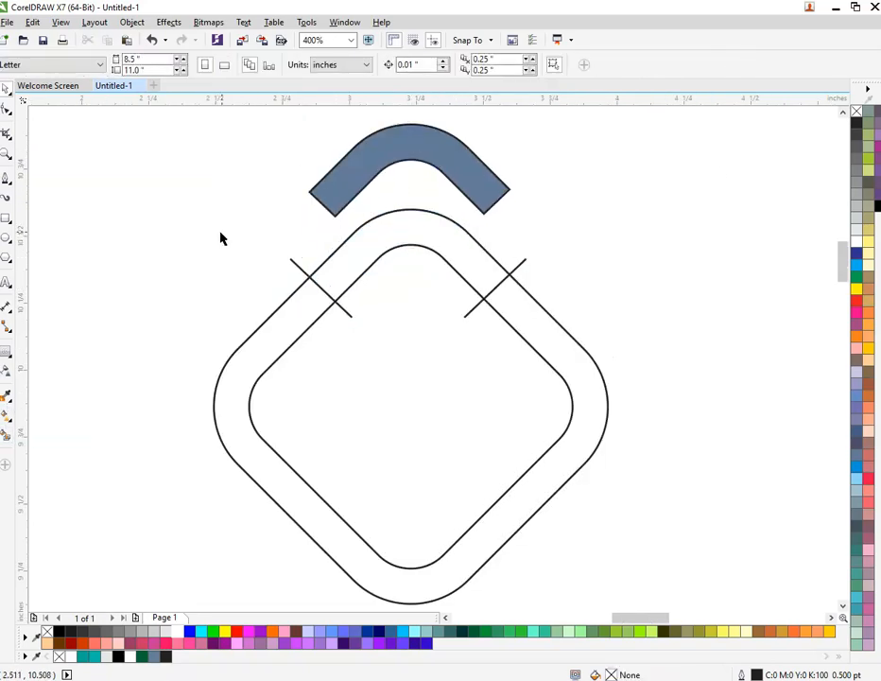
drag(220, 236, 680, 429)
key(Delete)
Fill the diamond ring and the arch segment with teal R0 G171 B153.
click(238, 429)
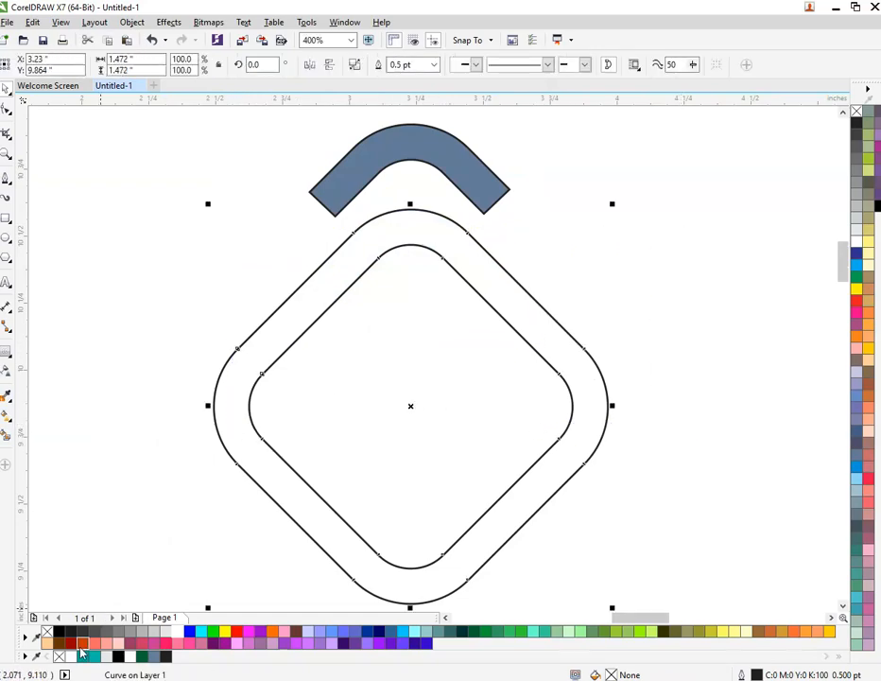
click(88, 657)
click(306, 259)
click(422, 163)
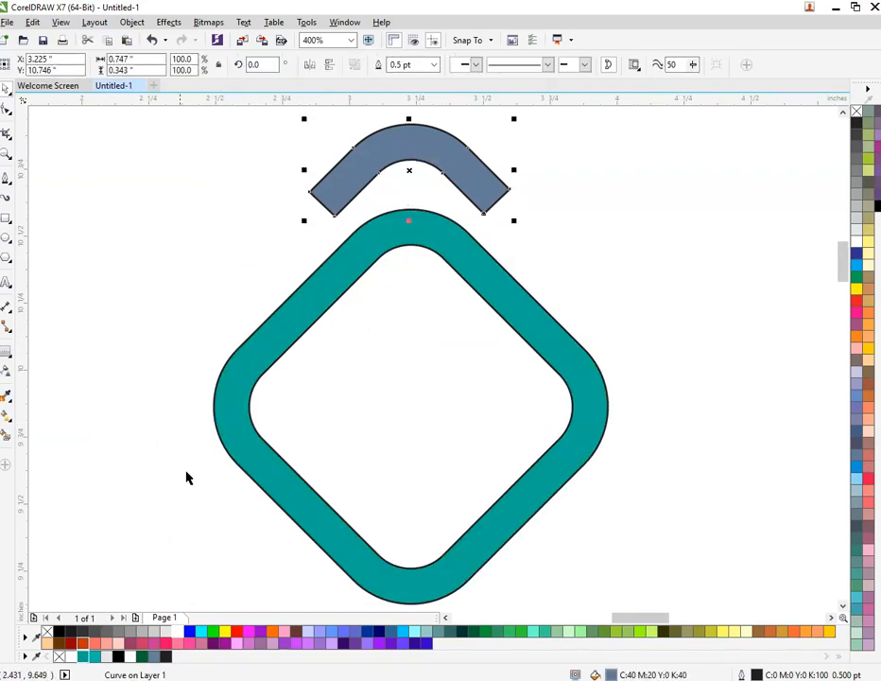
click(82, 659)
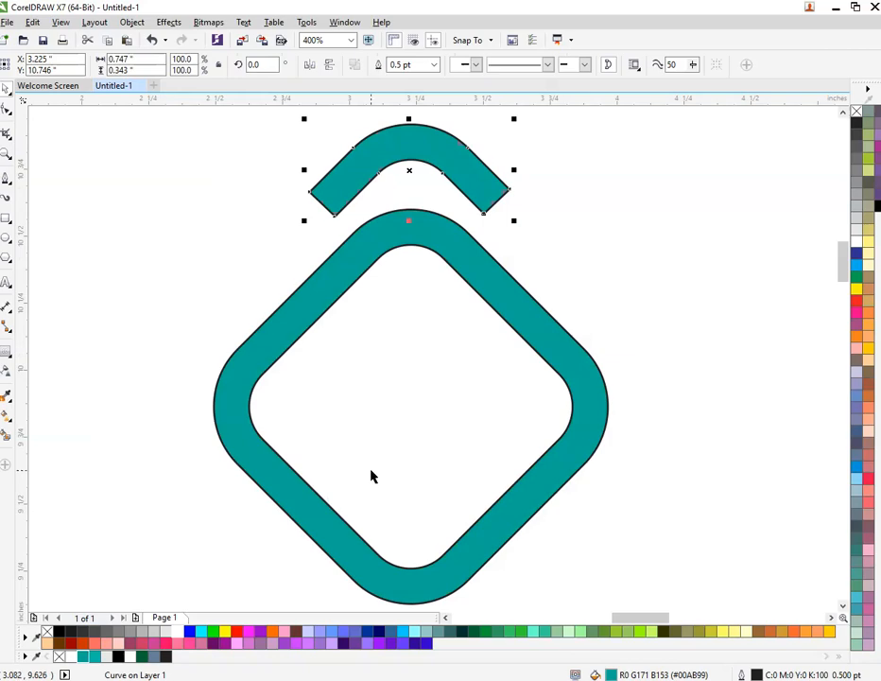
Center the arch segment horizontally and vertically inside the diamond ring.
shift+click(311, 315)
key(e)
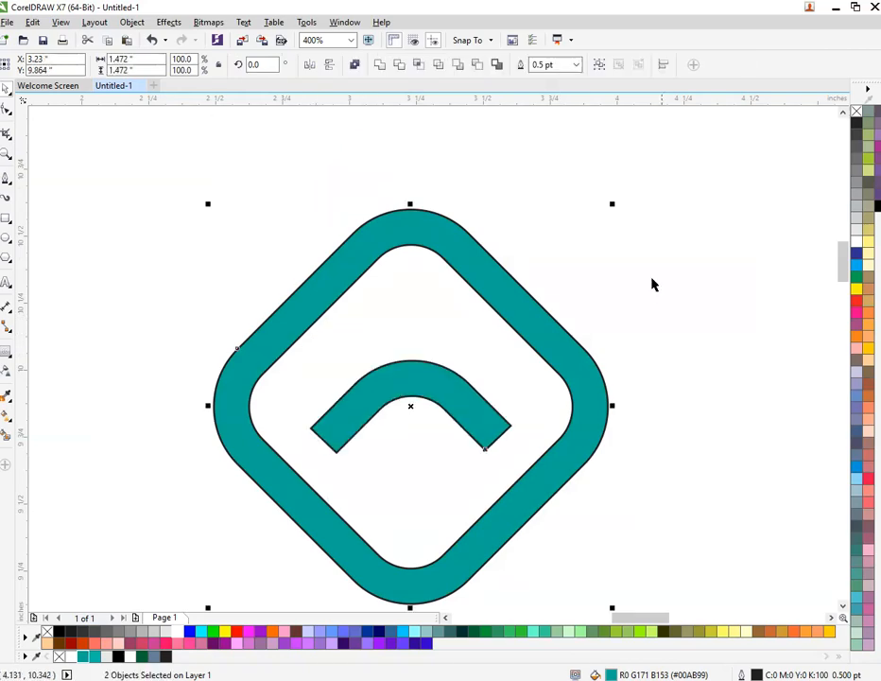
Move the arch segment straight up by about 0.13 inches inside the diamond ring.
click(651, 284)
click(416, 380)
drag(417, 380, 419, 337)
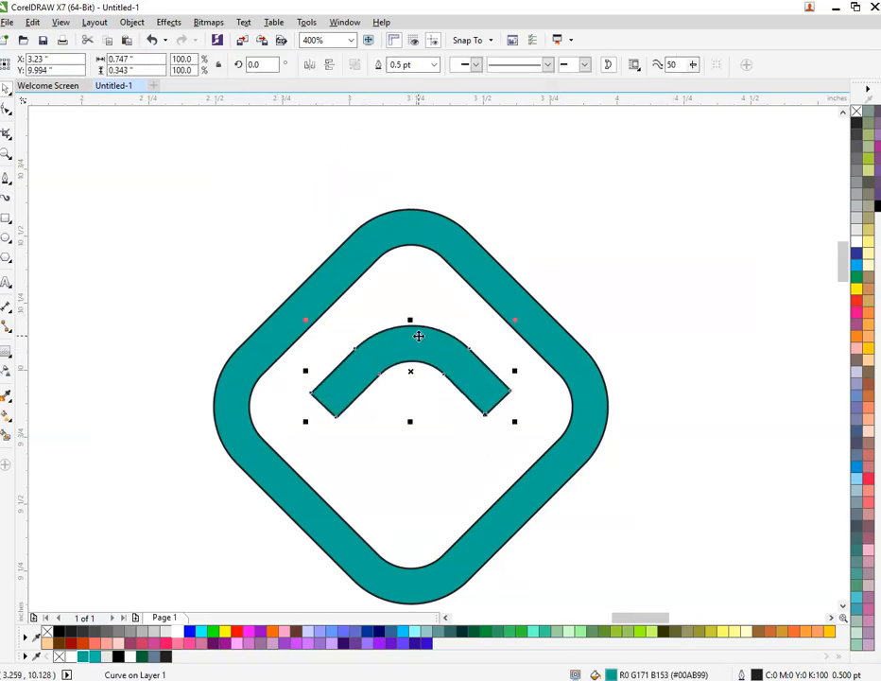
Remove the outlines from the diamond ring and the arch, and group the two shapes.
click(192, 179)
scroll(191, 178, down, 2)
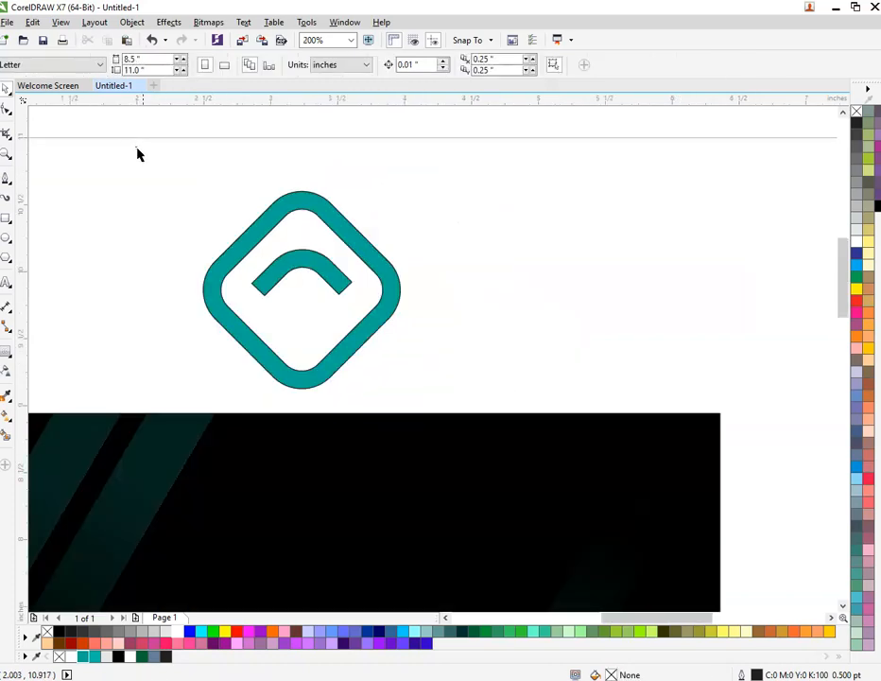
drag(138, 151, 519, 423)
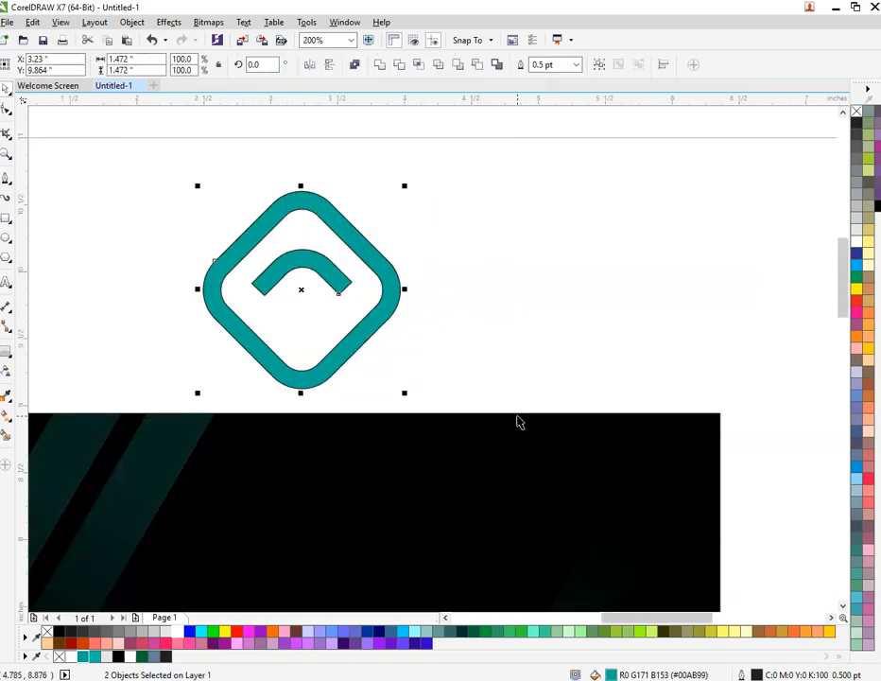
right_click(857, 112)
key(ctrl+g)
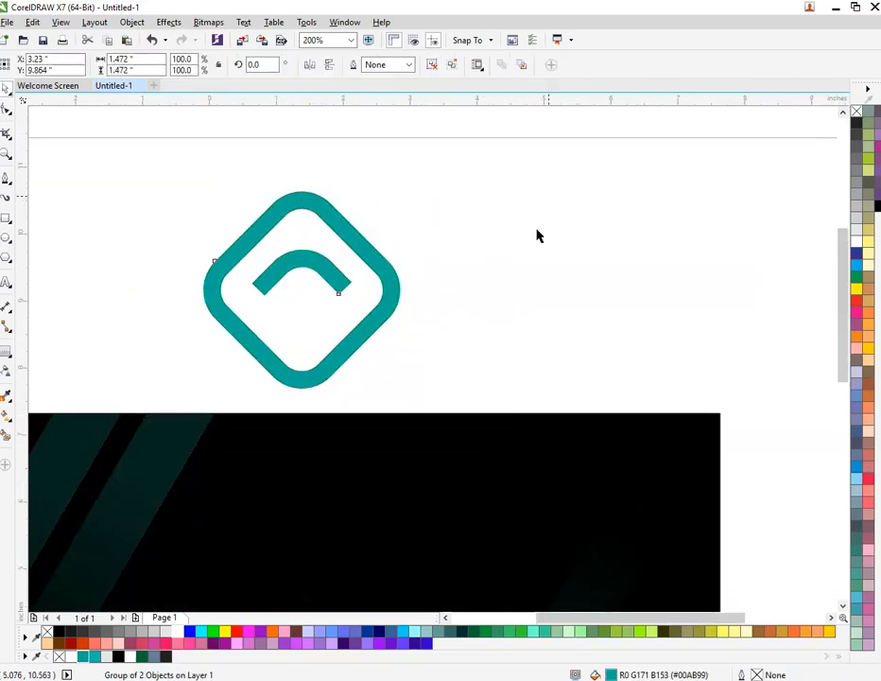
Center the grouped logo horizontally and vertically on the black card rectangle.
scroll(470, 368, down, 2)
shift+click(470, 367)
key(c)
key(e)
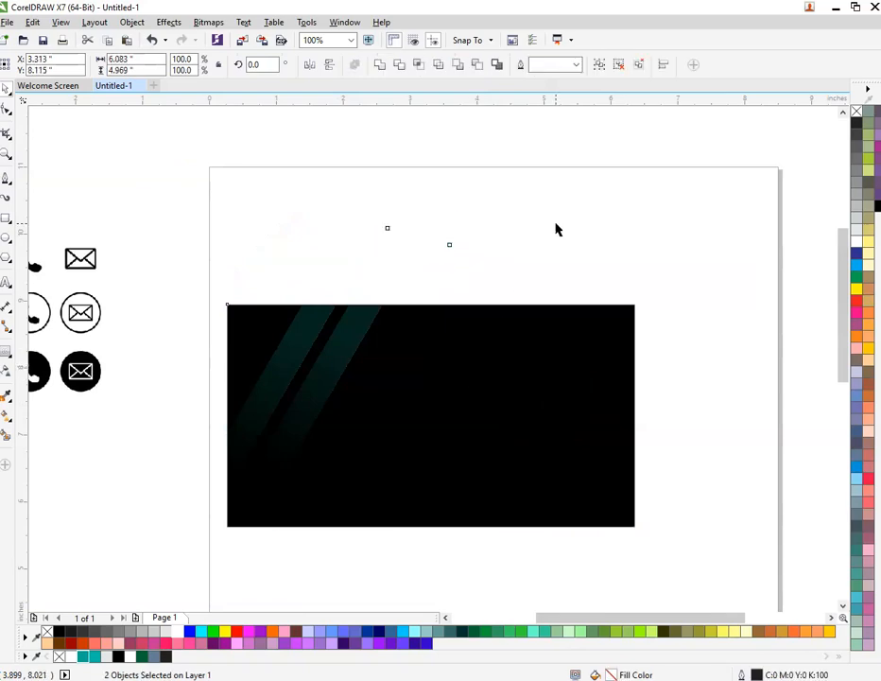
key(Escape)
Scale the logo about its center to about 65.5% and move it straight up a little on the card.
scroll(471, 437, up, 2)
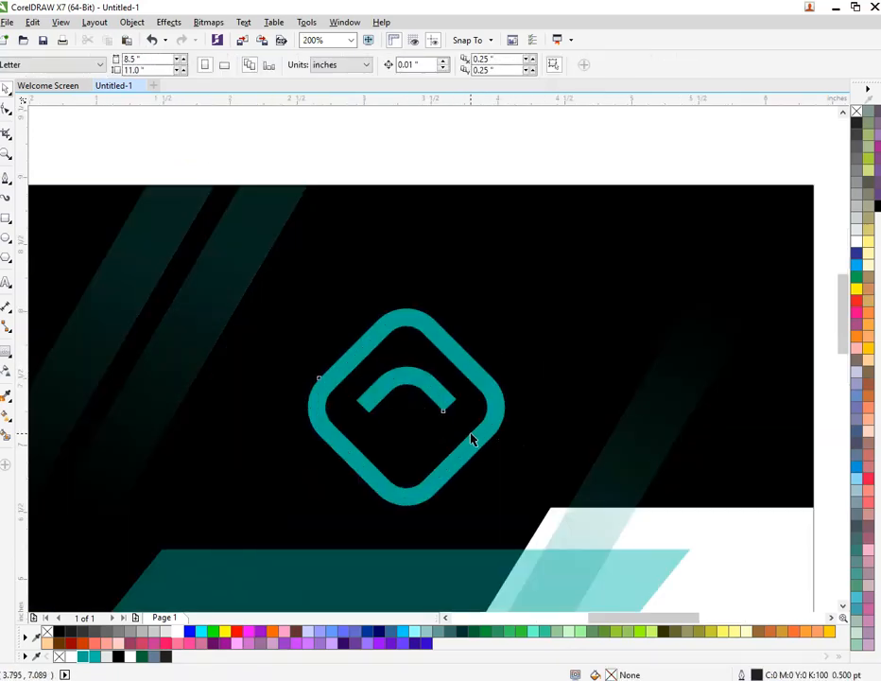
click(472, 437)
drag(510, 511, 481, 488)
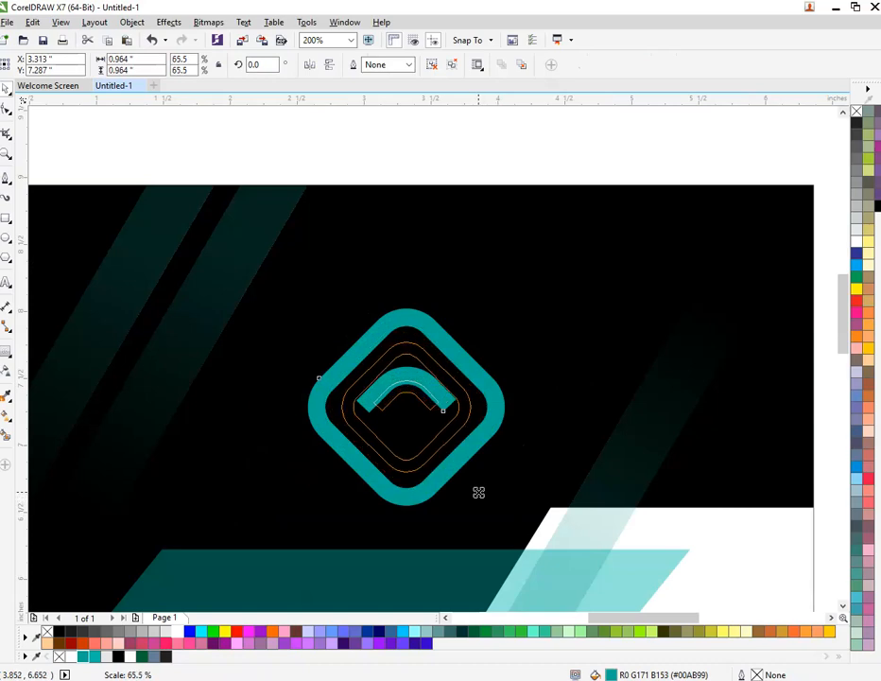
drag(407, 408, 408, 372)
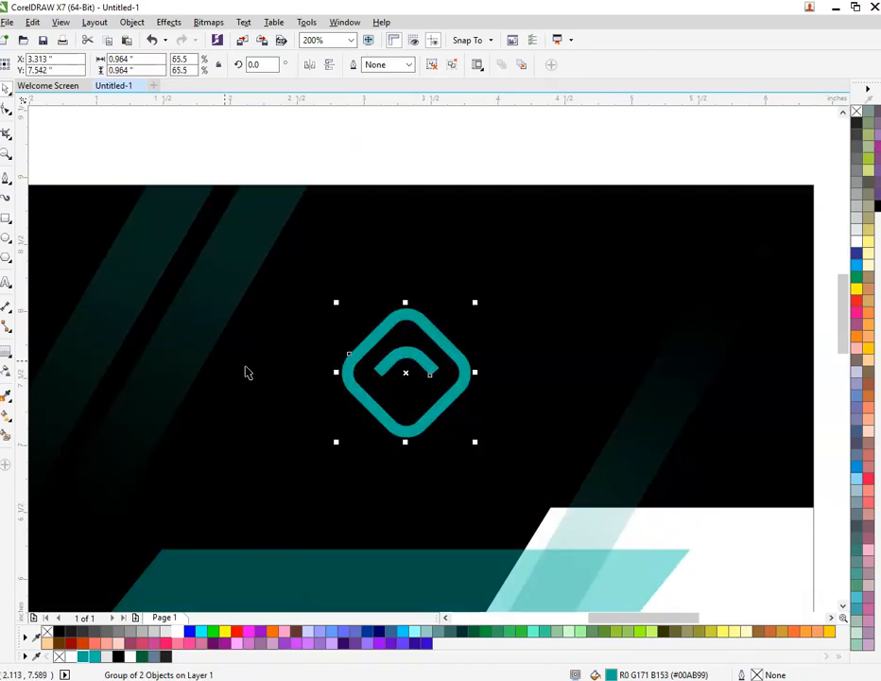
Add the artistic text "COMPANY LOGO" below the diamond logo.
key(F8)
click(248, 484)
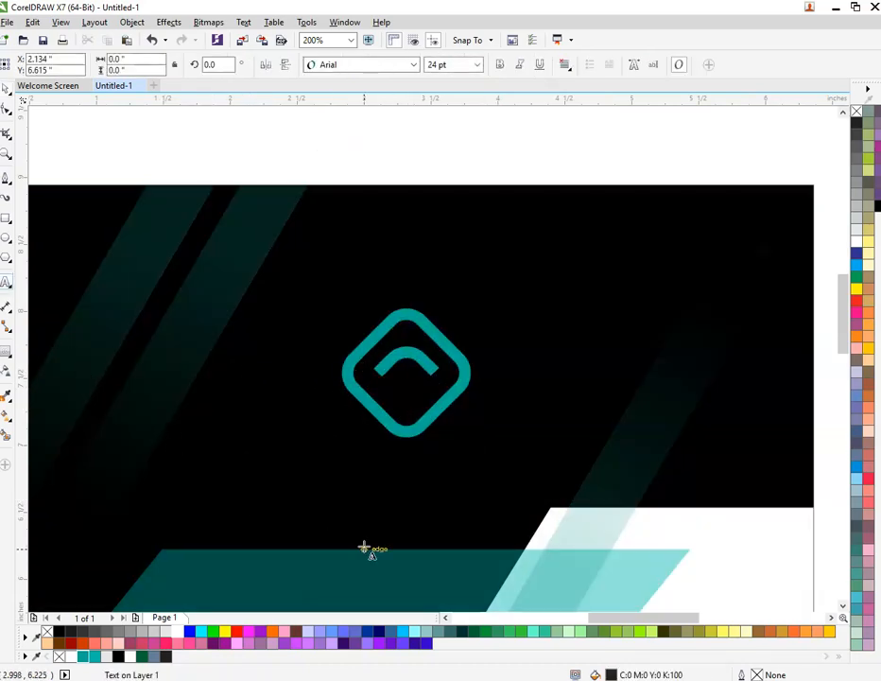
text(COMPA)
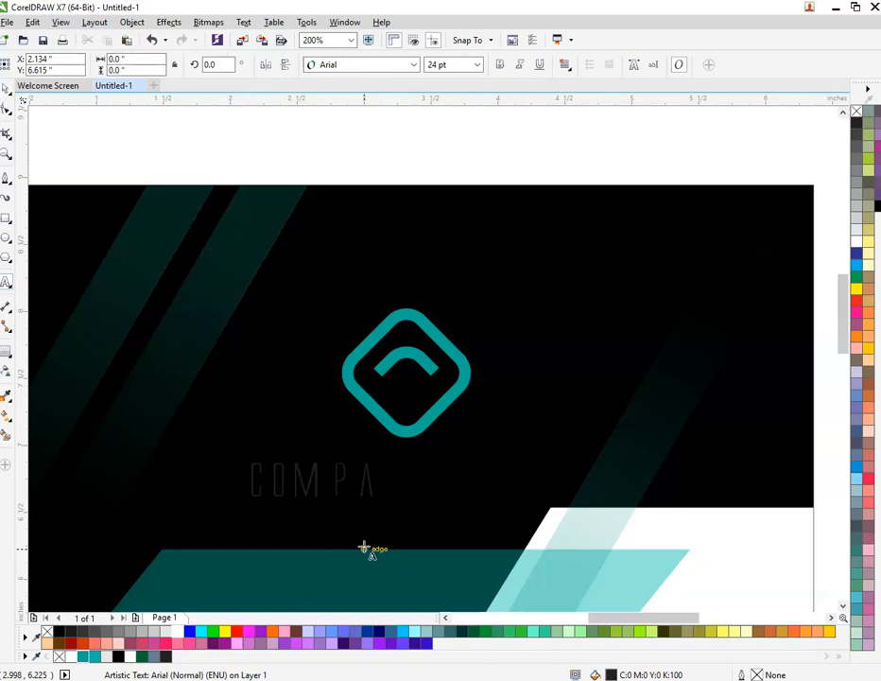
text(NY)
text( LOC)
key(BackSpace)
key(BackSpace)
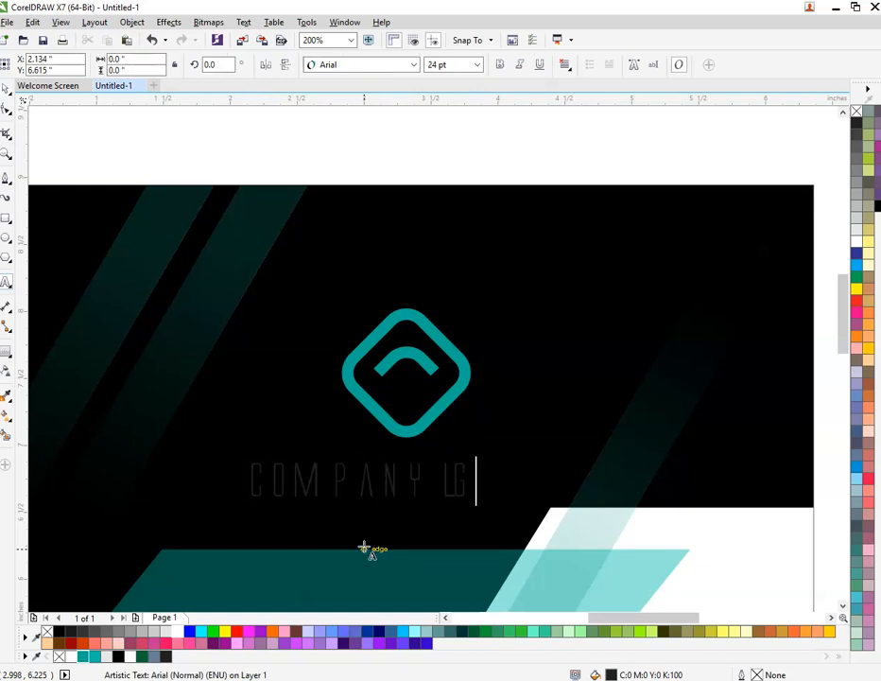
text(OGO)
Fill the COMPANY LOGO text with teal R0 G171 B153 and center it horizontally with the diamond logo.
key(ctrl+space)
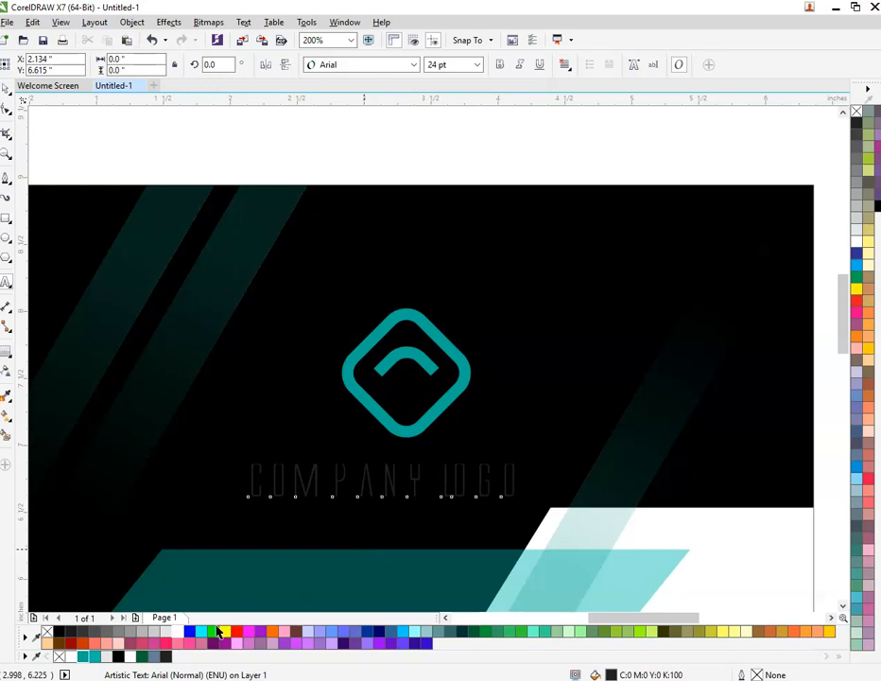
click(82, 657)
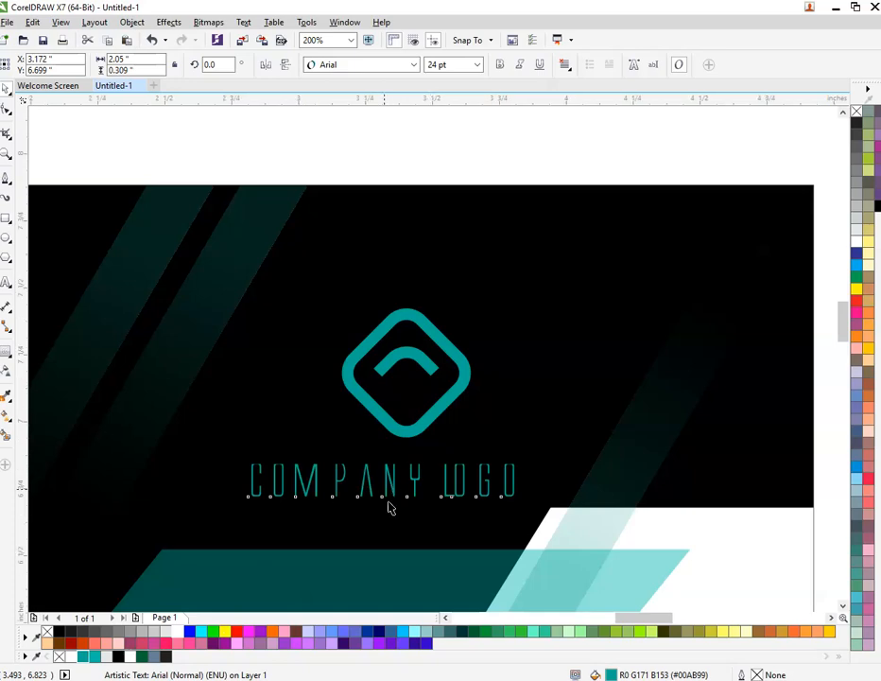
scroll(421, 454, up, 1)
shift+click(415, 371)
key(c)
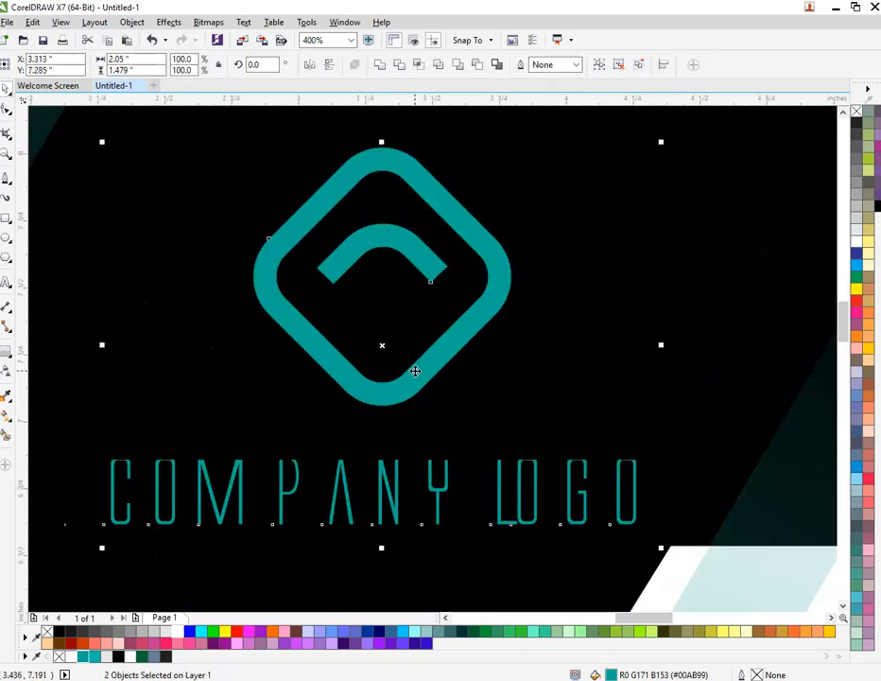
scroll(258, 336, down, 1)
key(Escape)
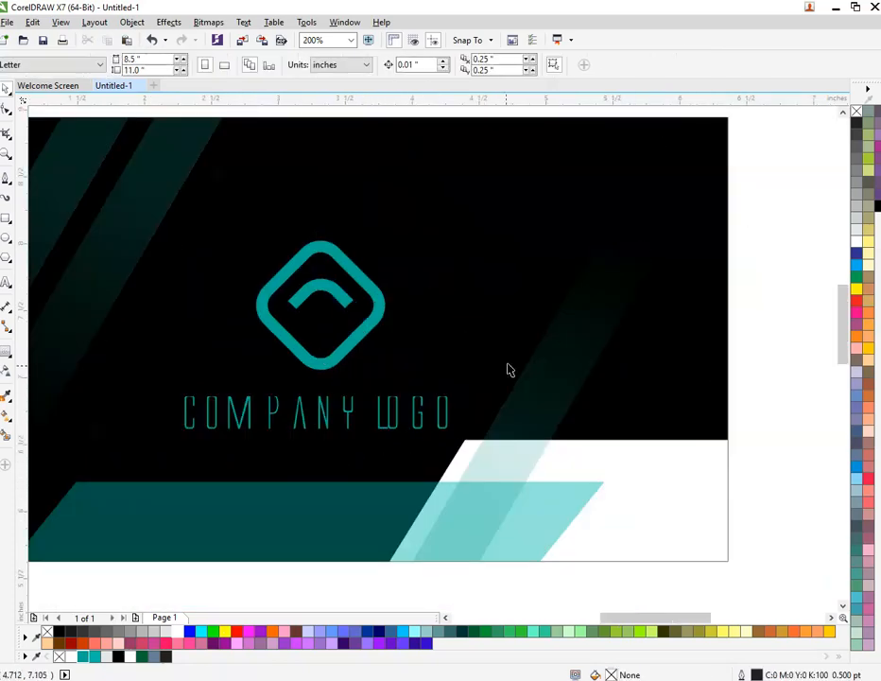
Scale the COMPANY LOGO text about its center down to about 18 pt.
click(398, 417)
click(390, 422)
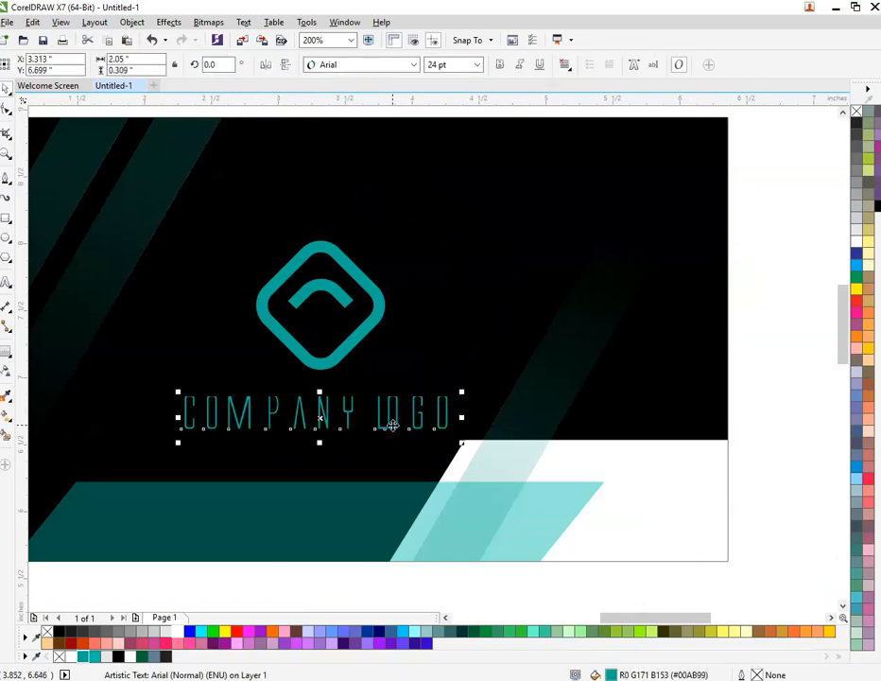
drag(460, 442, 447, 437)
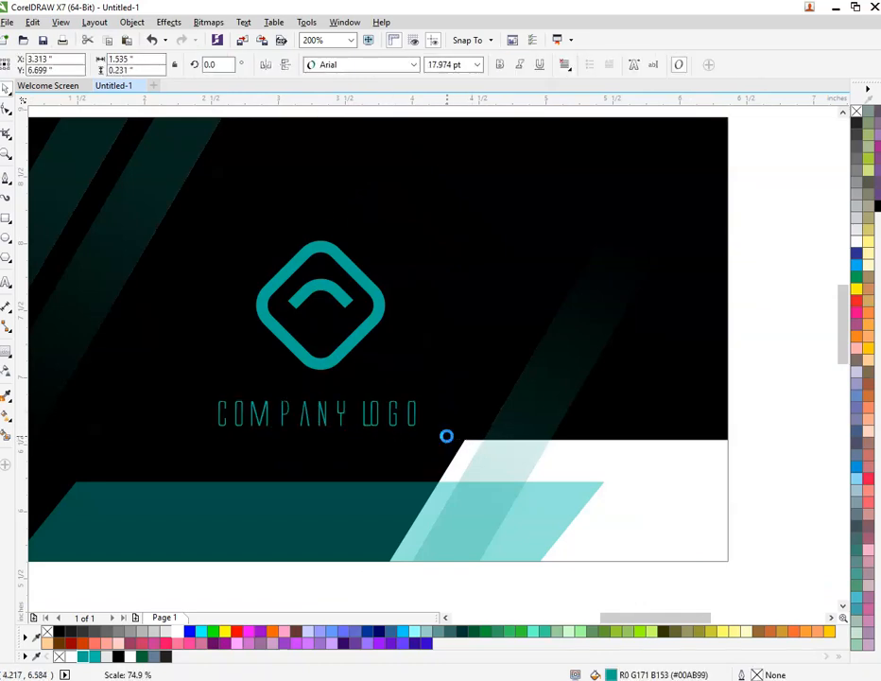
Group the COMPANY LOGO text with the diamond logo and move the group straight up by about 0.27 inches.
shift+click(313, 360)
key(ctrl+g)
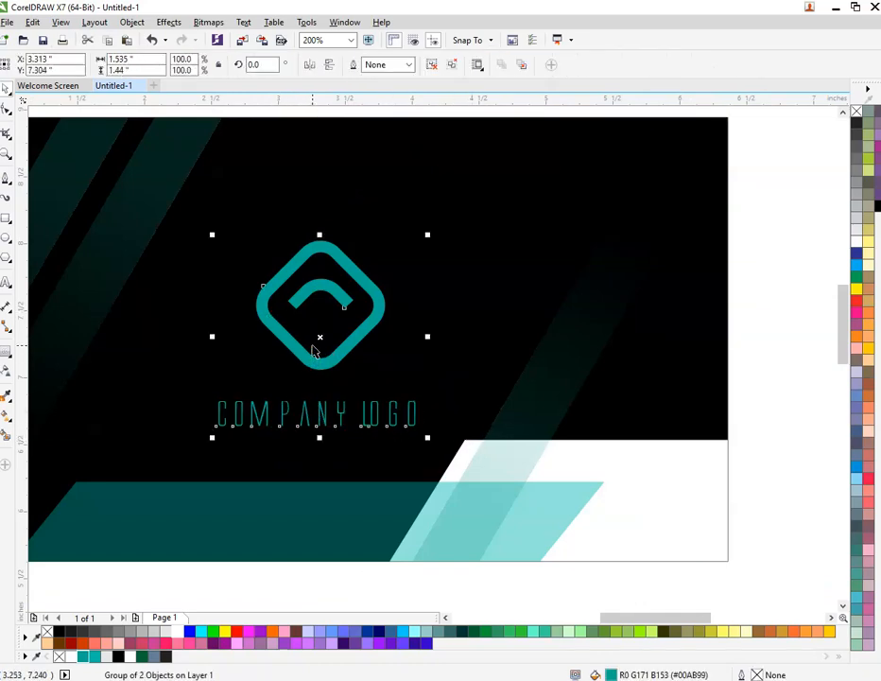
drag(311, 352, 307, 335)
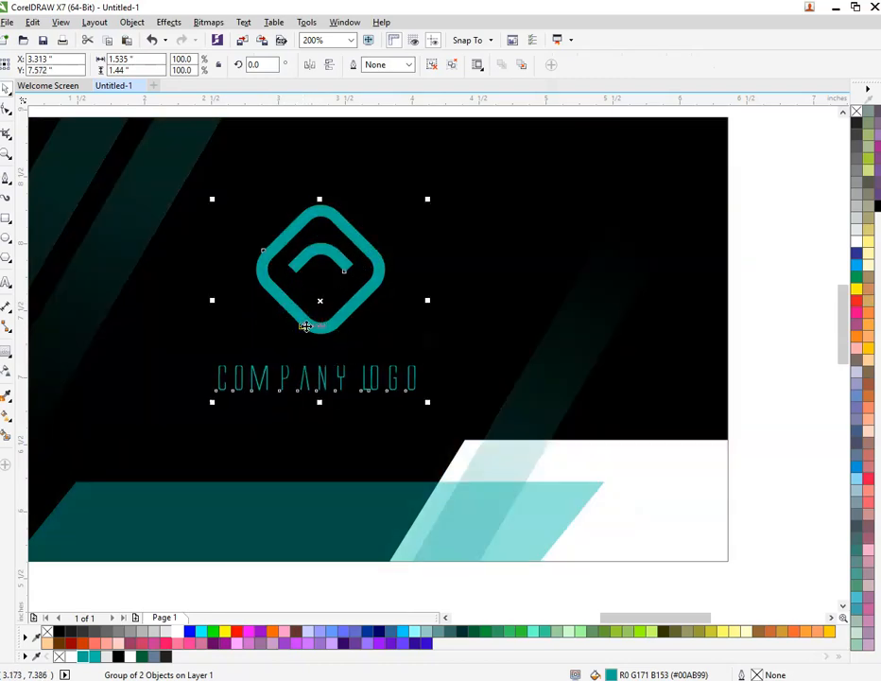
Reduce the height of the slanted teal band along the card's lower edge to about 0.5 inches, keeping its lower edge in place.
scroll(153, 386, down, 2)
scroll(153, 386, up, 2)
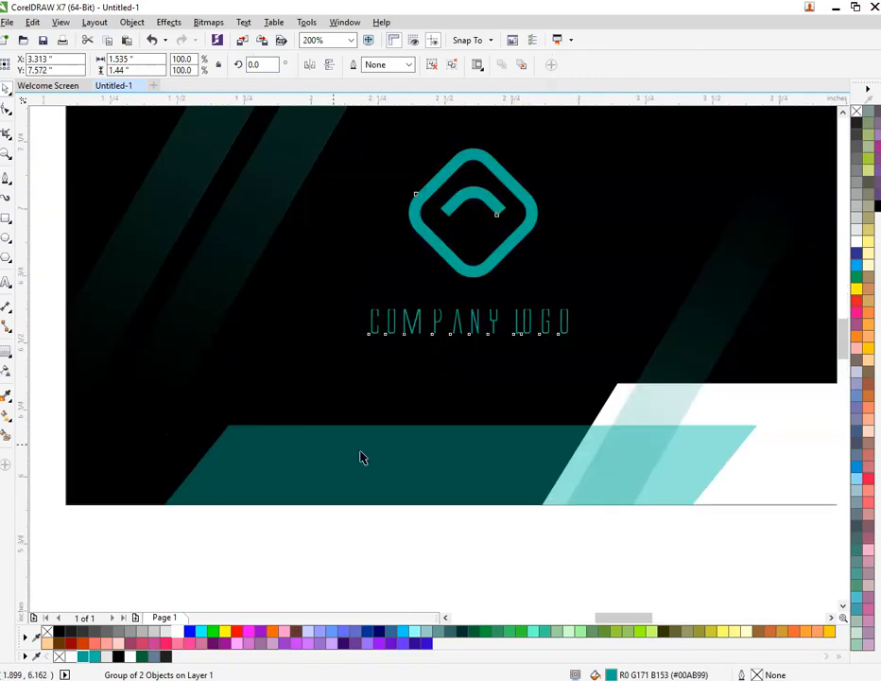
scroll(361, 459, up, 2)
scroll(482, 486, down, 2)
click(500, 471)
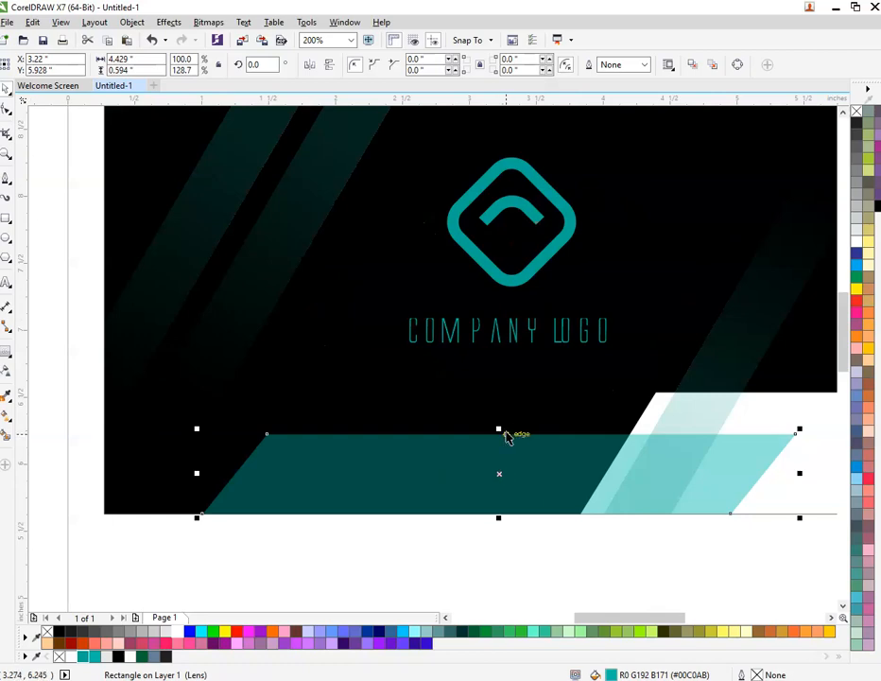
drag(500, 429, 500, 490)
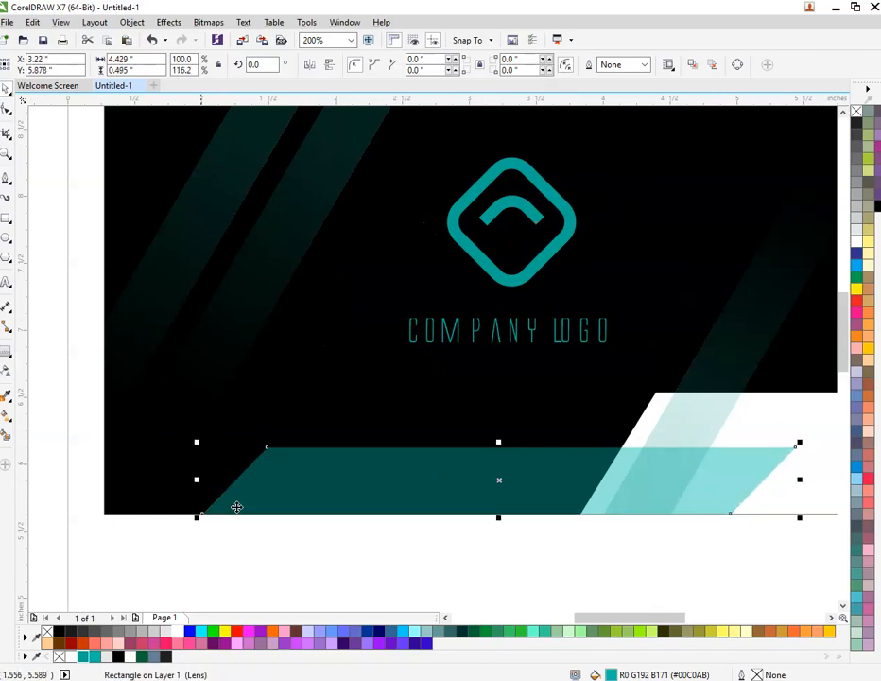
Add the tagline text "DESIGN I BRAND I LOREM" just below the card, with wide spaces around the separators.
click(6, 282)
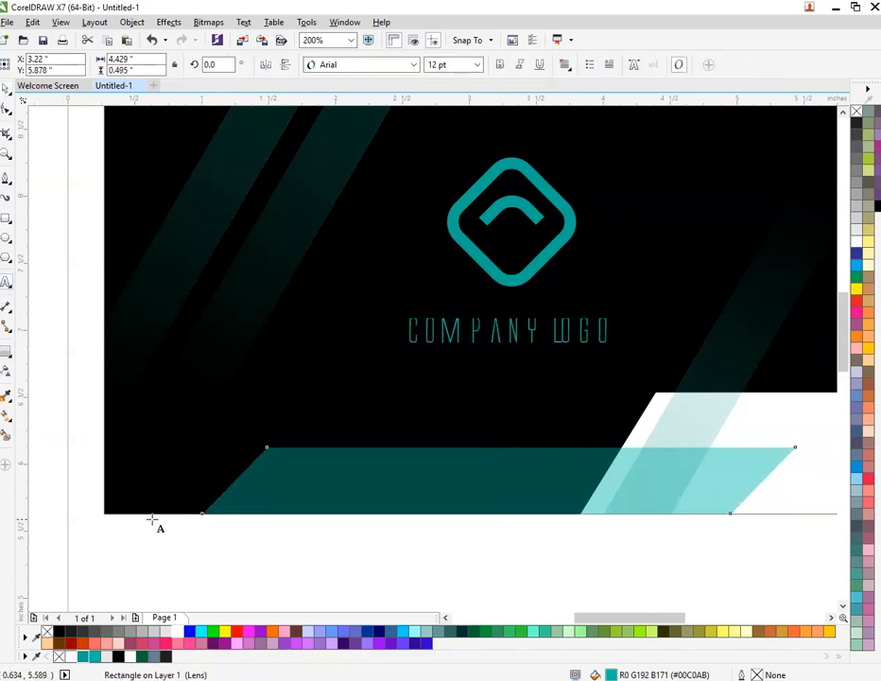
click(201, 546)
text(DES)
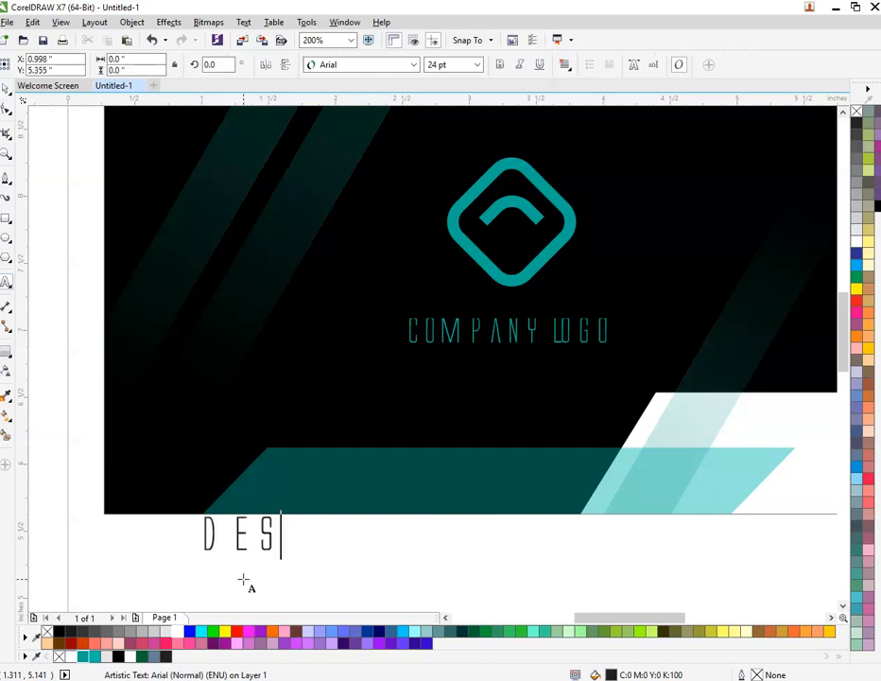
text(IGN )
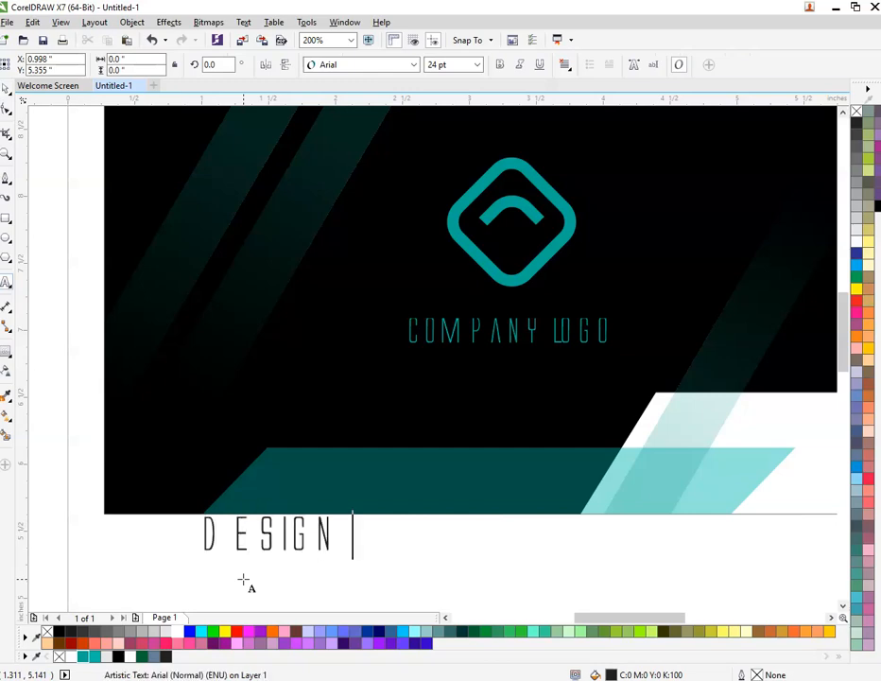
text(I)
key(BackSpace)
text(I)
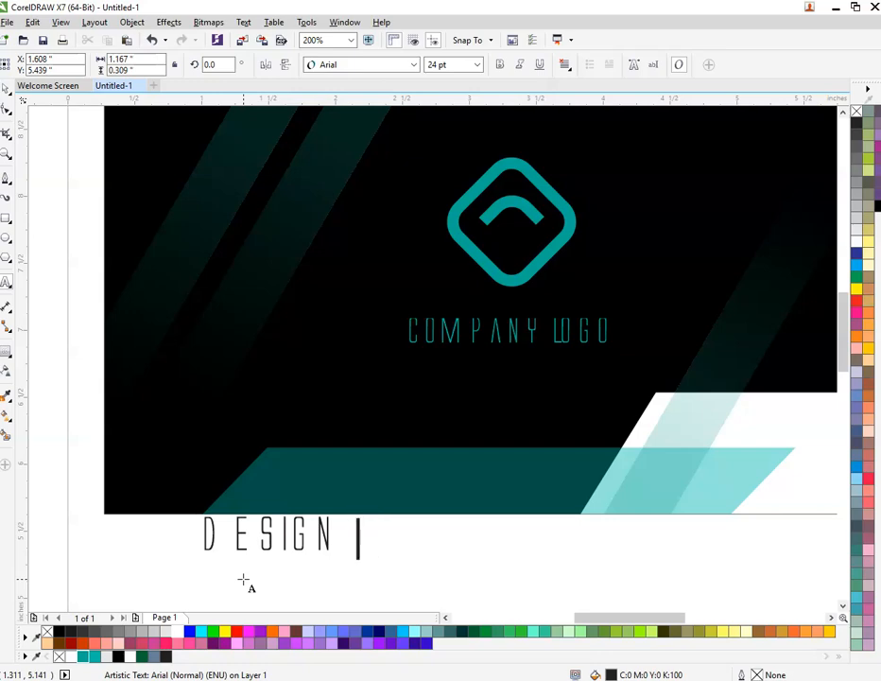
key(BackSpace)
text(I    )
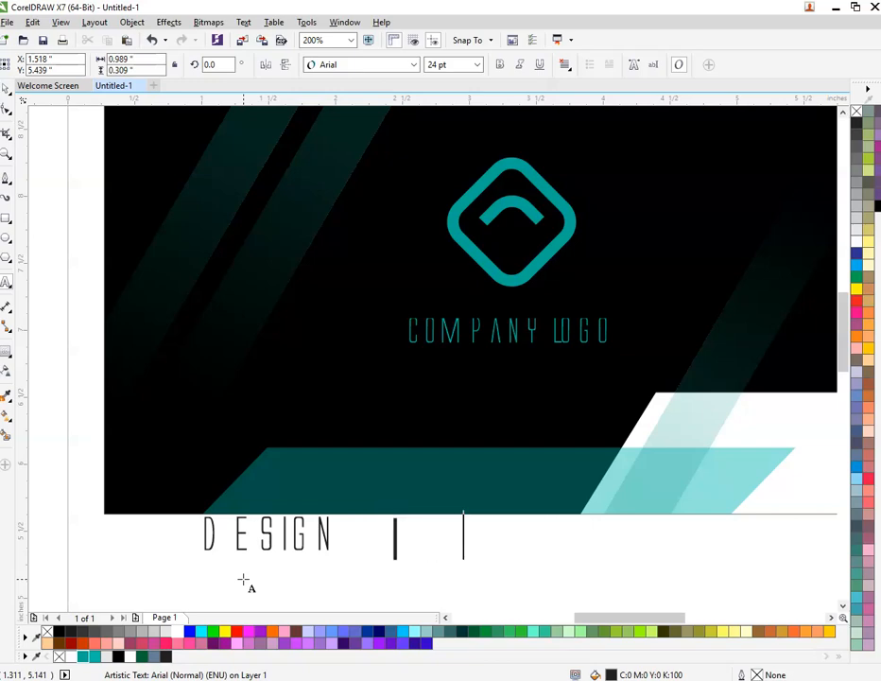
text(BRANG)
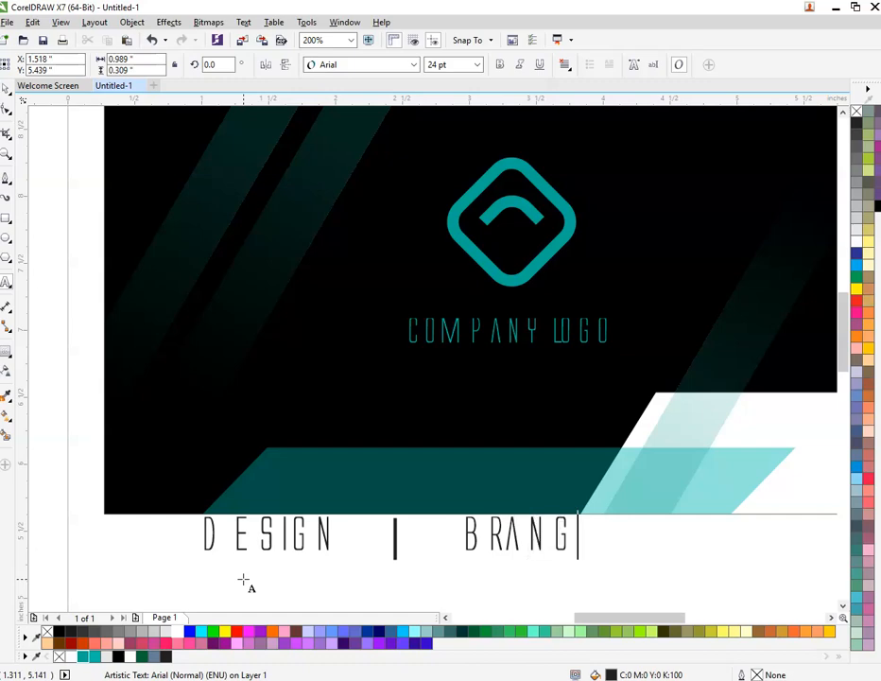
key(BackSpace)
text(D |)
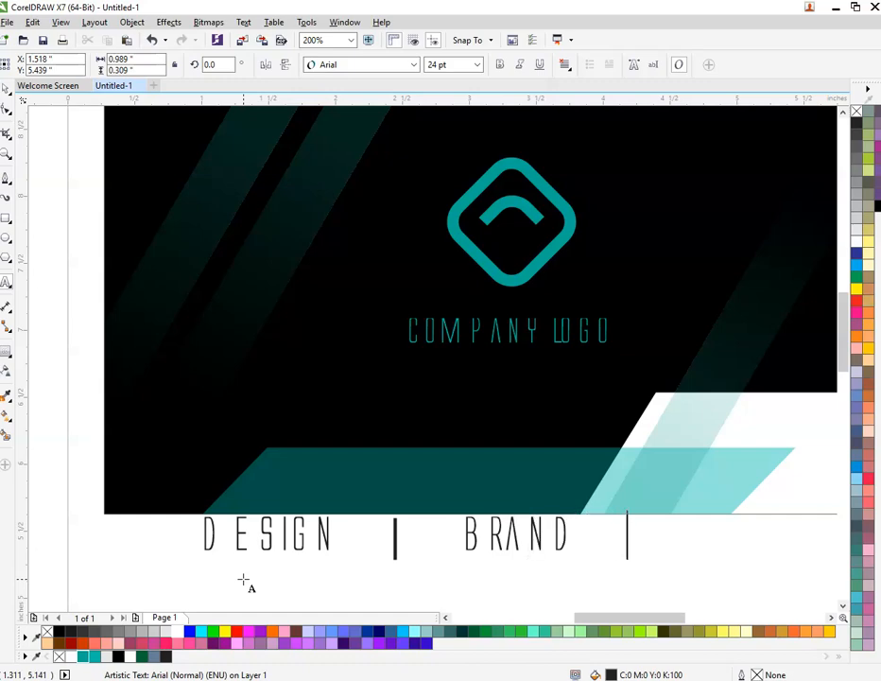
text(   I   LOREM)
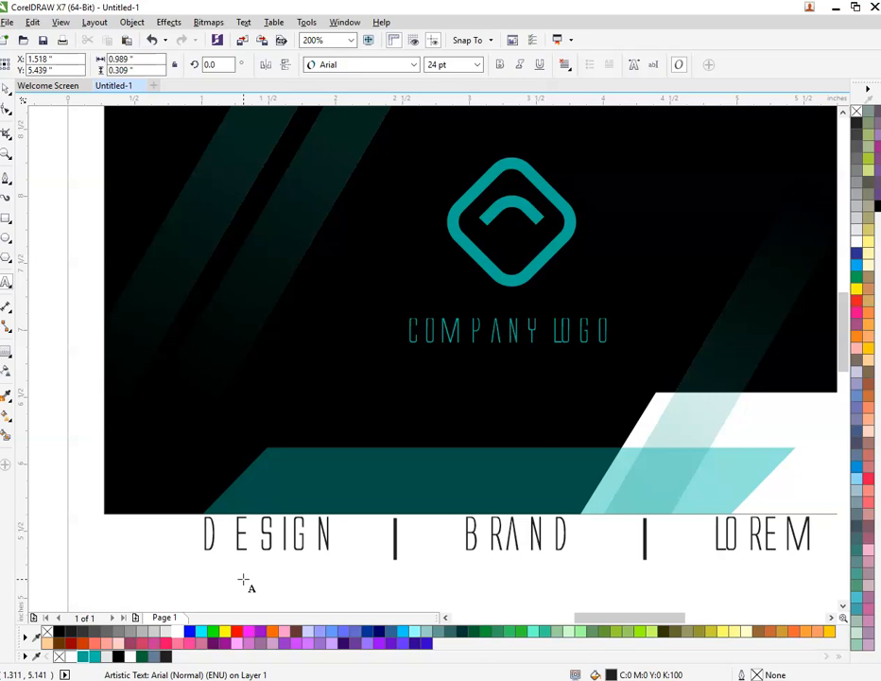
Set the whole tagline's font to Arial Rounded MT Bold and change its case to uppercase.
key(ctrl+a)
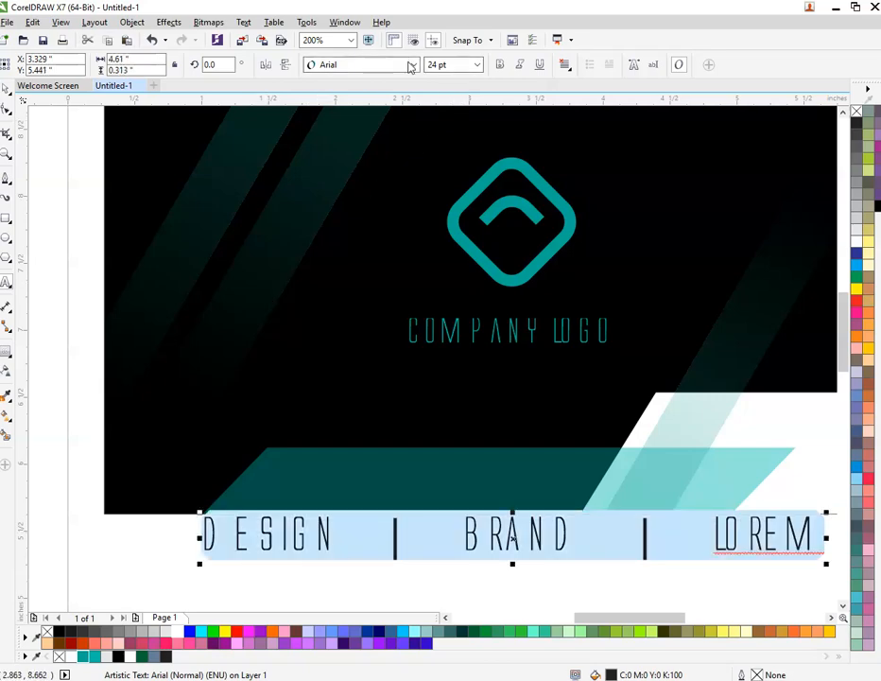
click(414, 64)
mouse_move(375, 154)
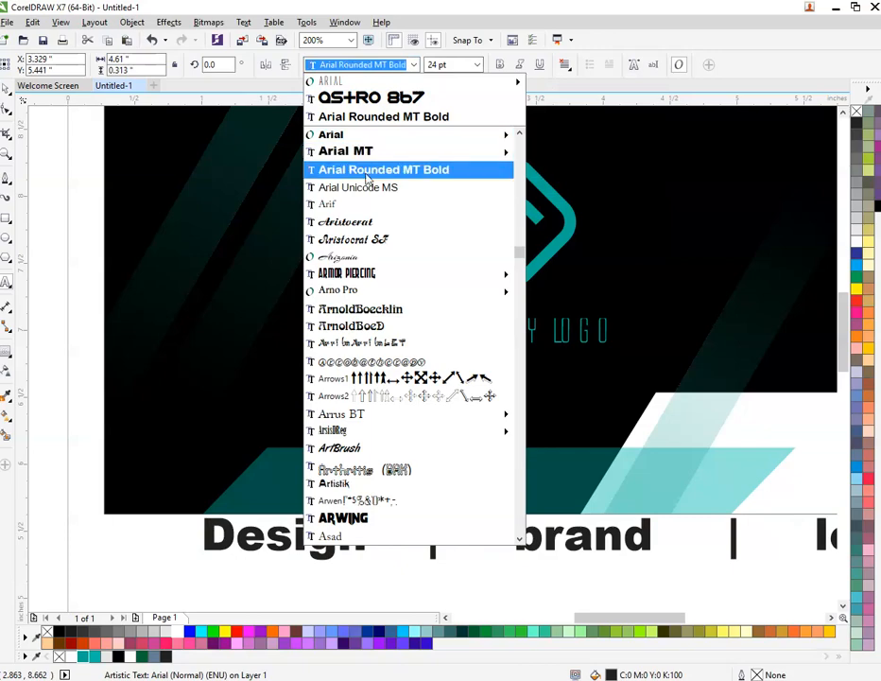
click(379, 169)
right_click(304, 534)
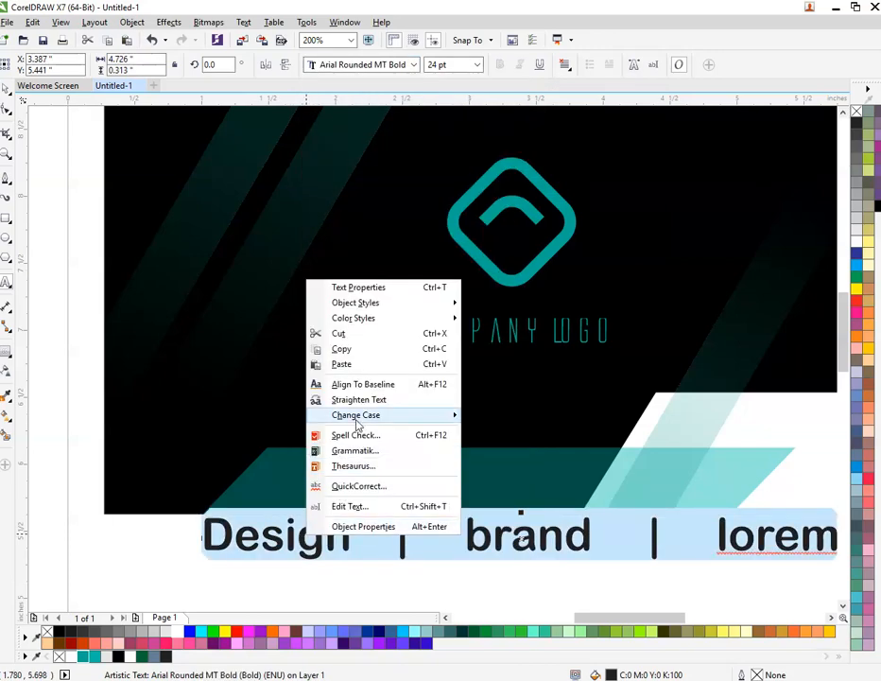
mouse_move(338, 418)
click(510, 446)
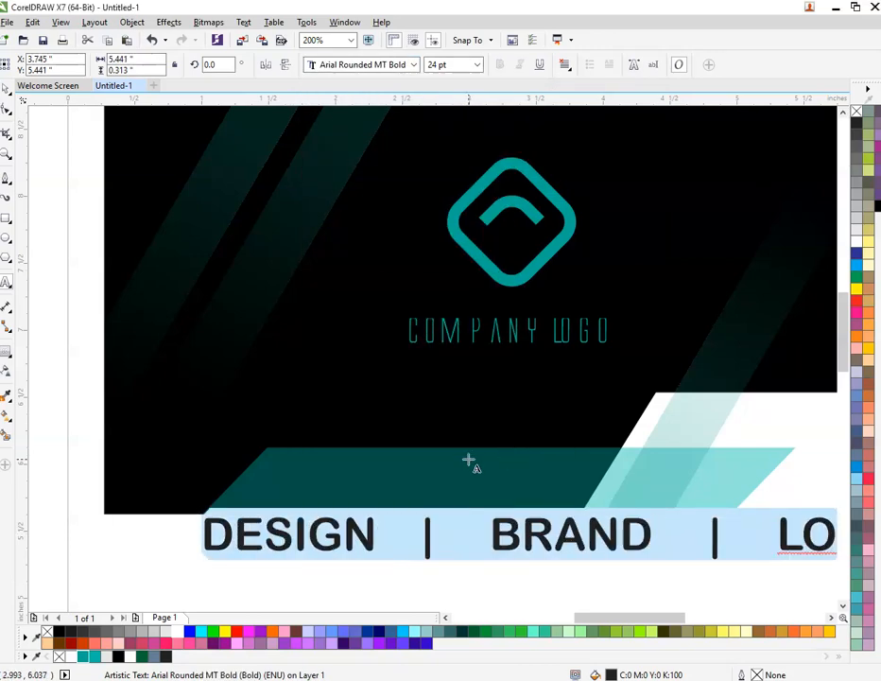
Centre the tagline horizontally and vertically on the slanted teal band along the card's lower edge.
shift+click(423, 502)
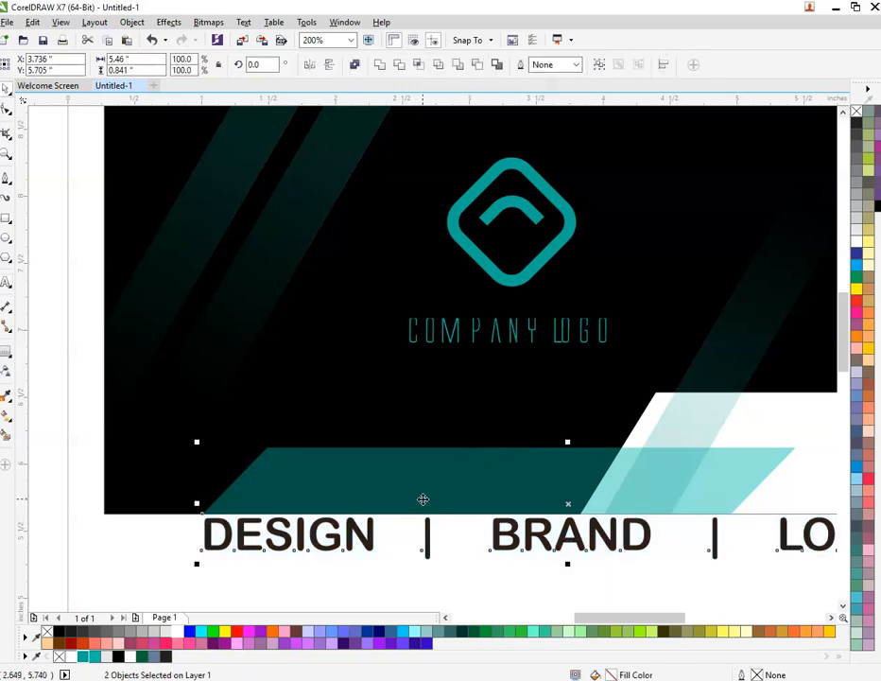
key(c)
key(e)
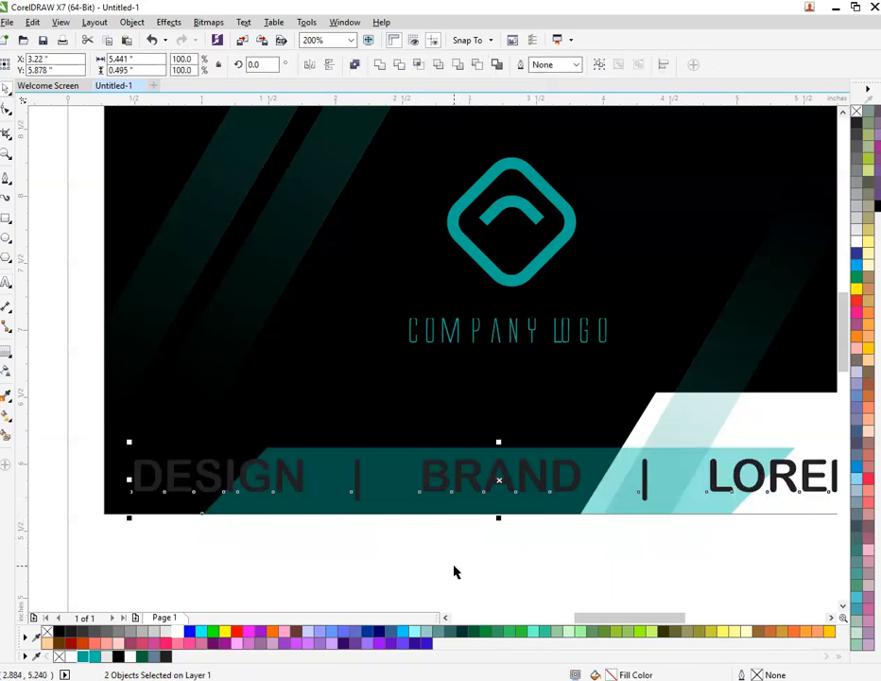
Shrink the tagline proportionally about its centre to about 10.8 pt, and stretch it to about 2.68 inches wide.
click(257, 526)
click(169, 488)
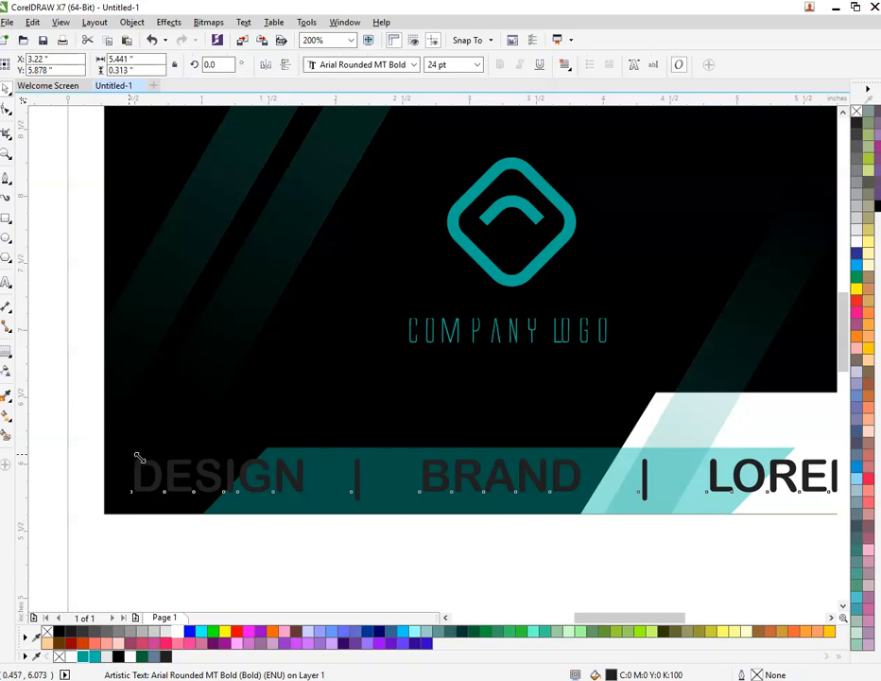
drag(130, 455, 175, 466)
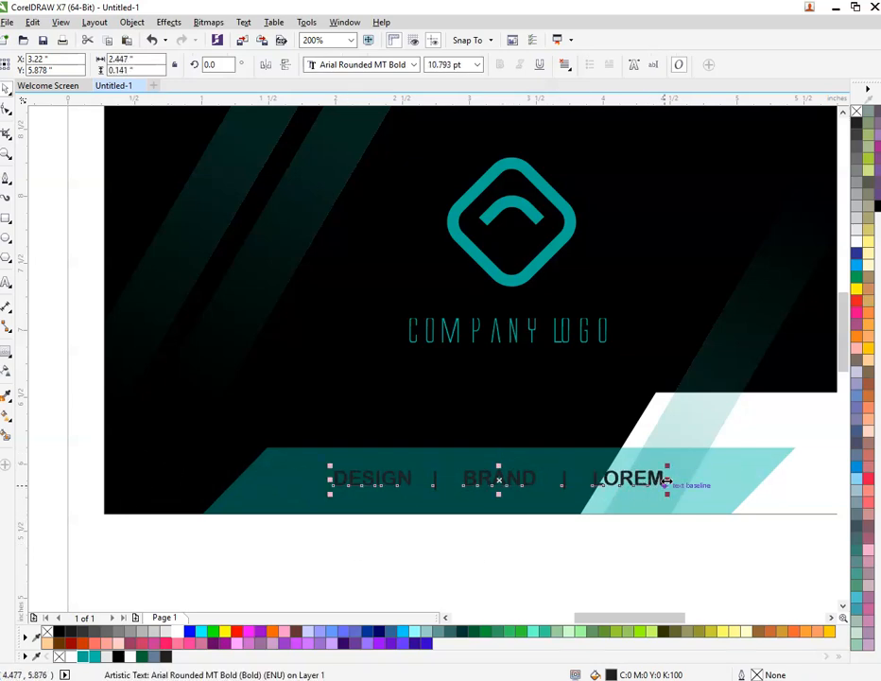
drag(671, 476, 683, 480)
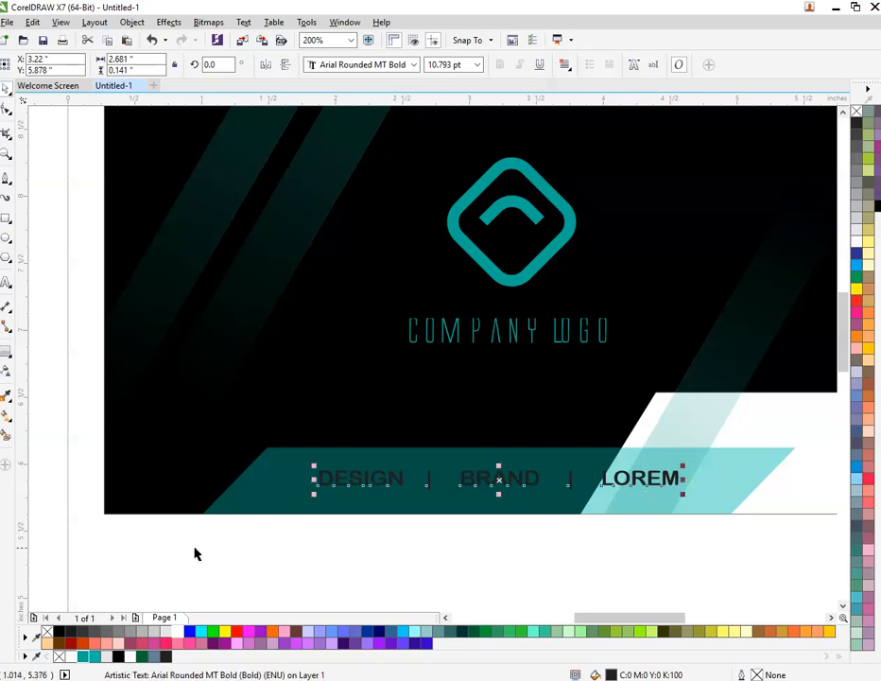
Fill the tagline with white and move it down by about 0.05 inches within the teal band.
click(127, 657)
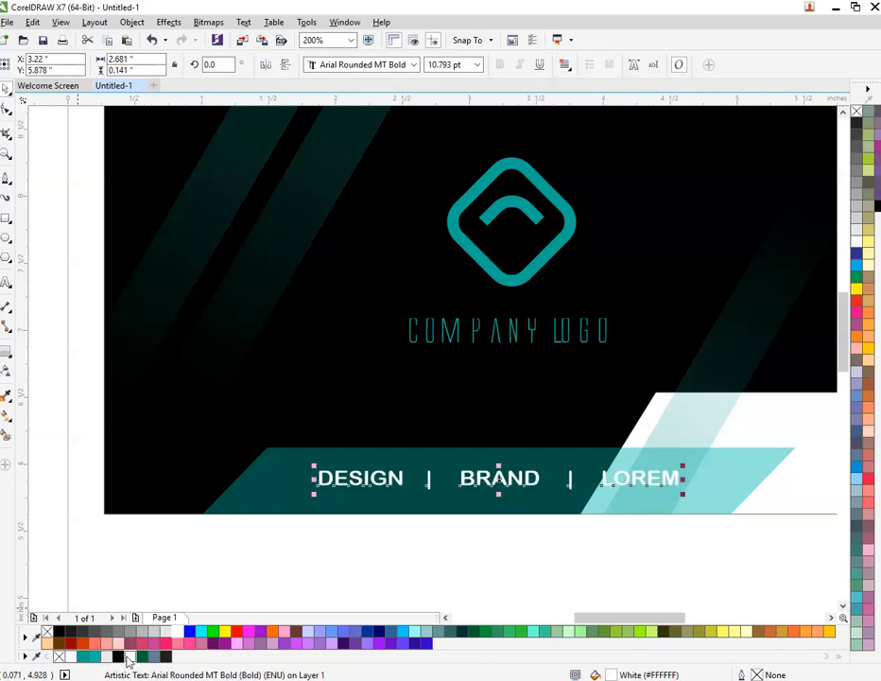
click(338, 580)
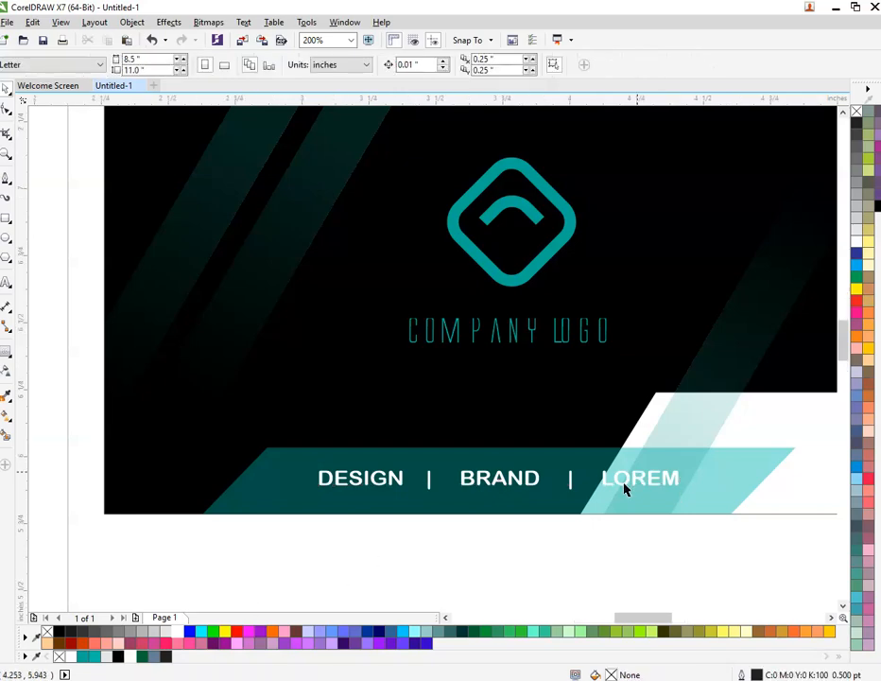
scroll(629, 485, up, 2)
drag(506, 502, 504, 510)
scroll(504, 511, down, 2)
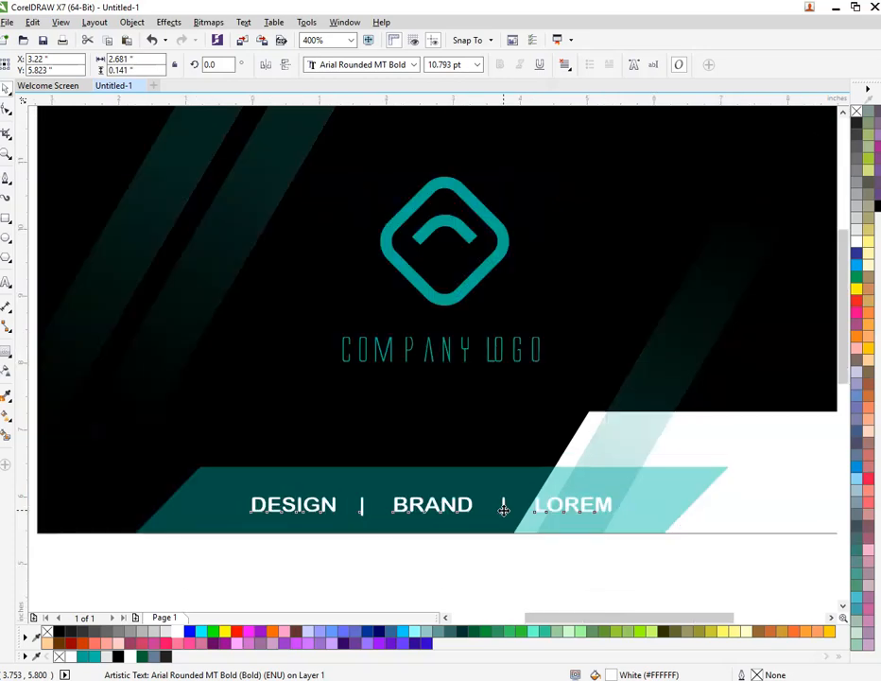
click(245, 258)
drag(245, 258, 778, 602)
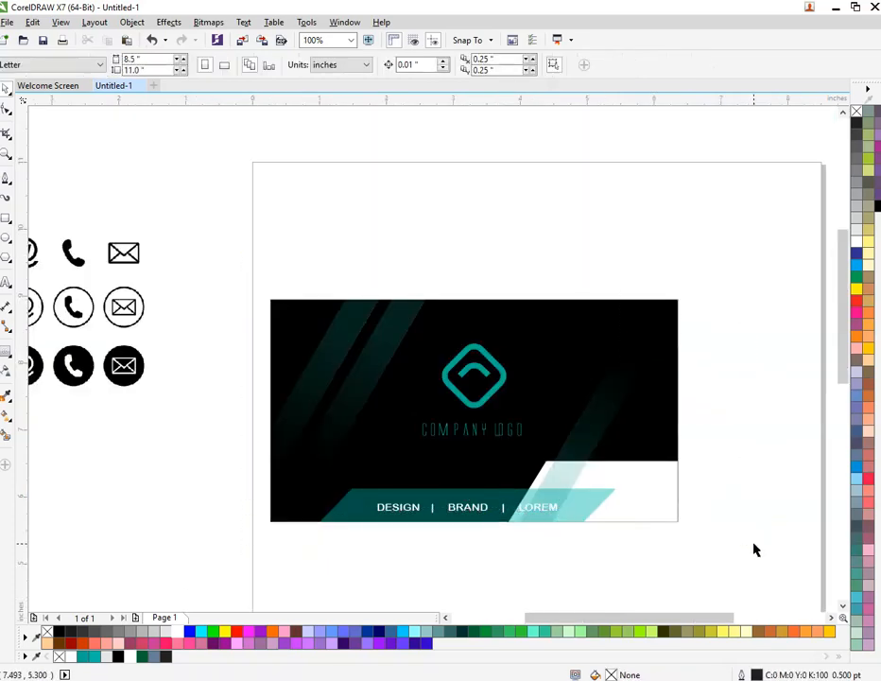
Shift the slanted left edge of the card's white lower-right panel about 0.4 inches to the left.
scroll(664, 487, up, 1)
click(628, 487)
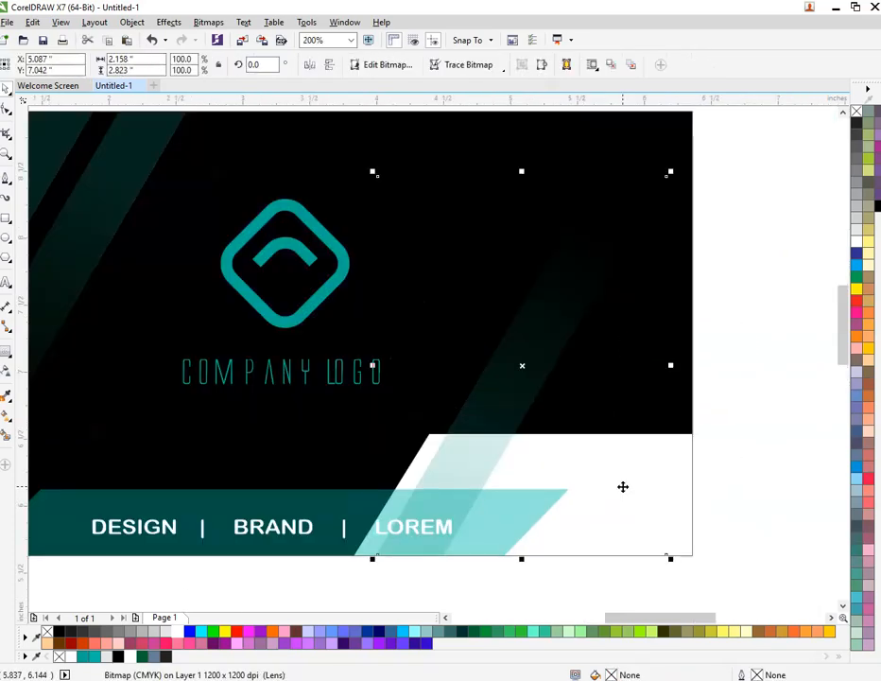
key(F10)
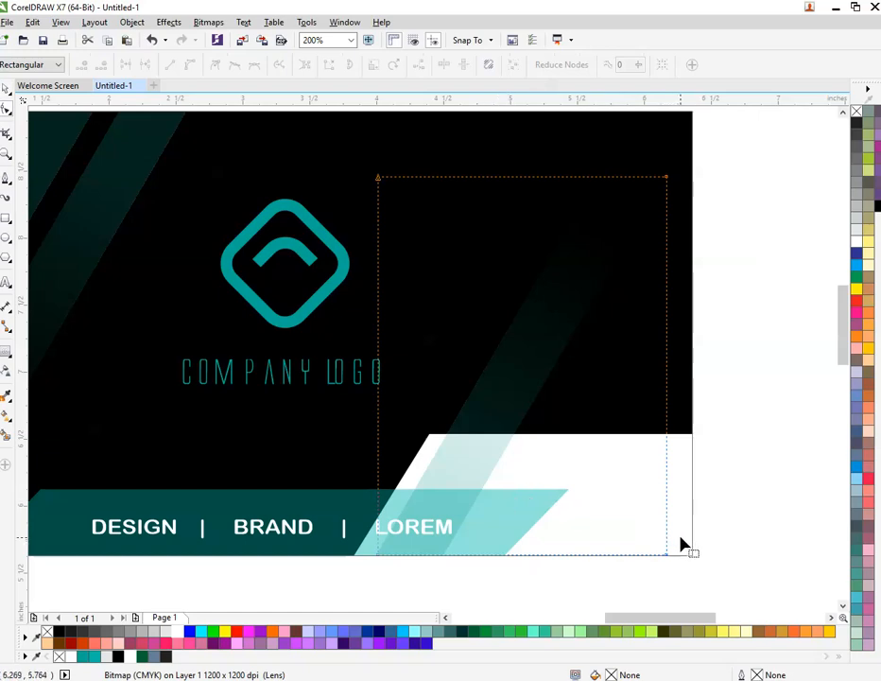
click(451, 479)
drag(309, 584, 479, 417)
drag(428, 436, 381, 439)
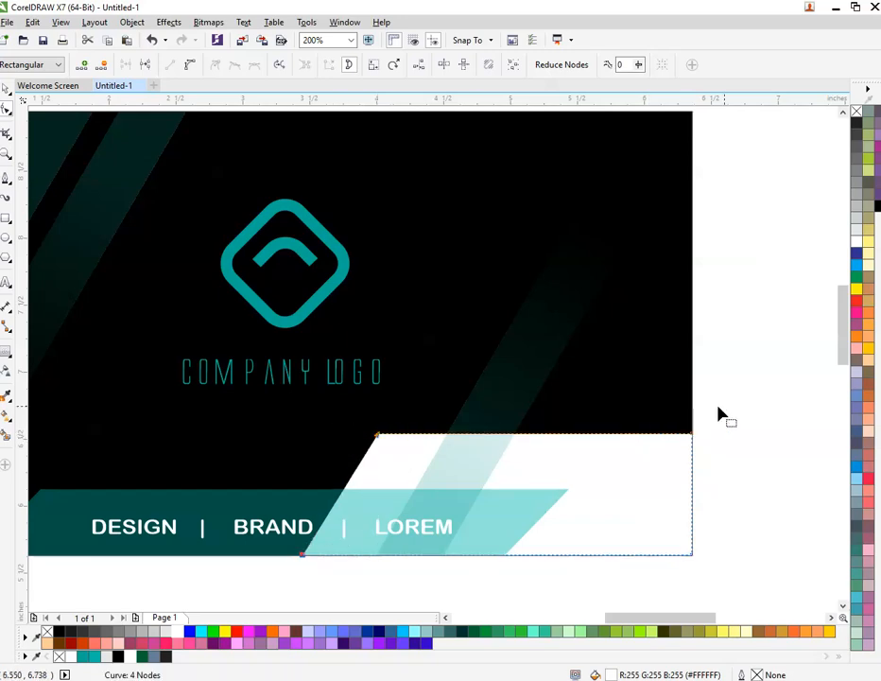
Lower the white panel's top edge so that the panel is about 0.78 inches high.
drag(734, 405, 473, 461)
drag(694, 438, 696, 452)
key(space)
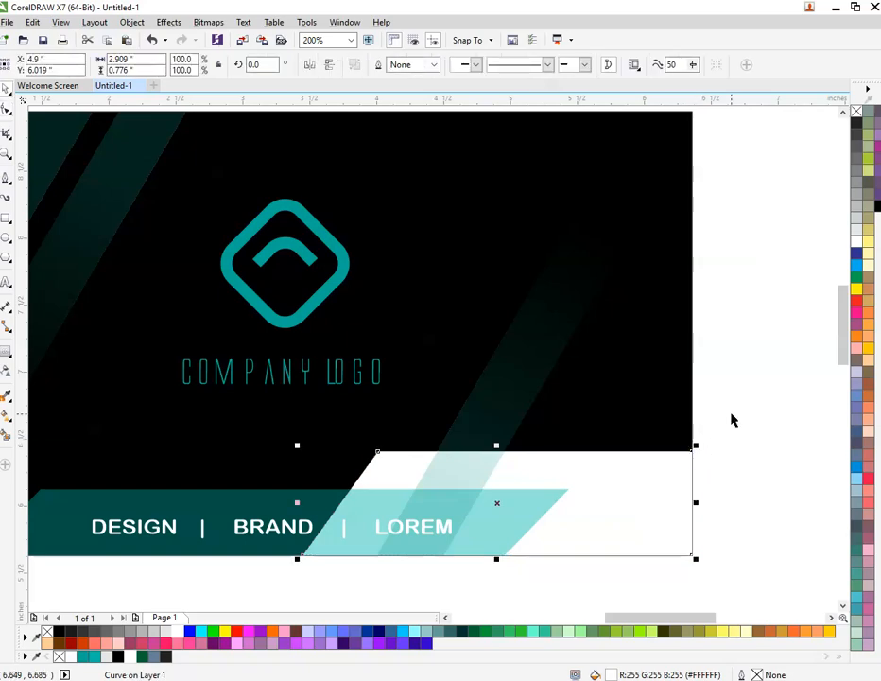
click(712, 416)
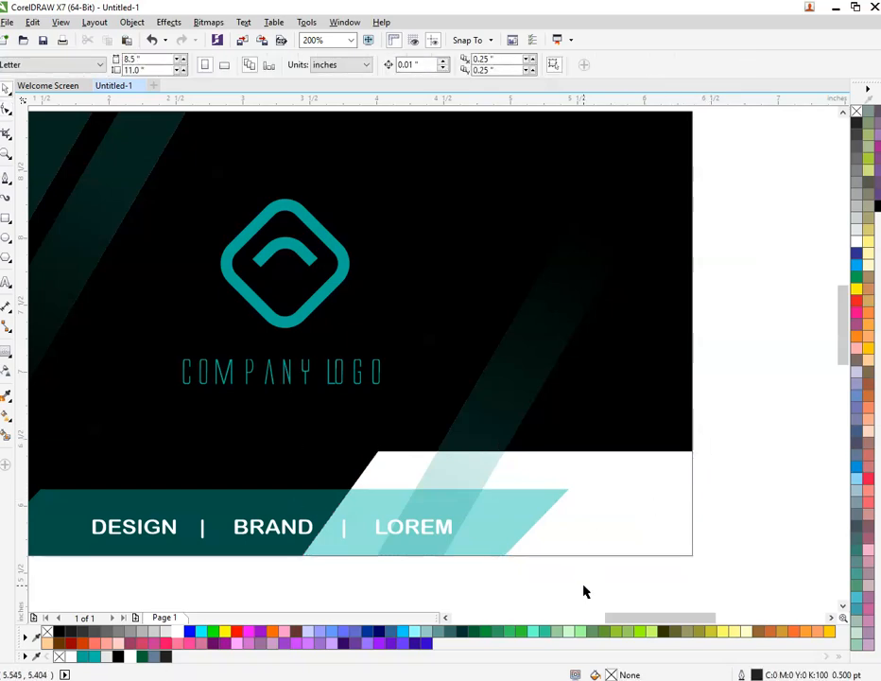
Duplicate the black card background with its slanted bands straight below the finished card front.
scroll(570, 419, down, 3)
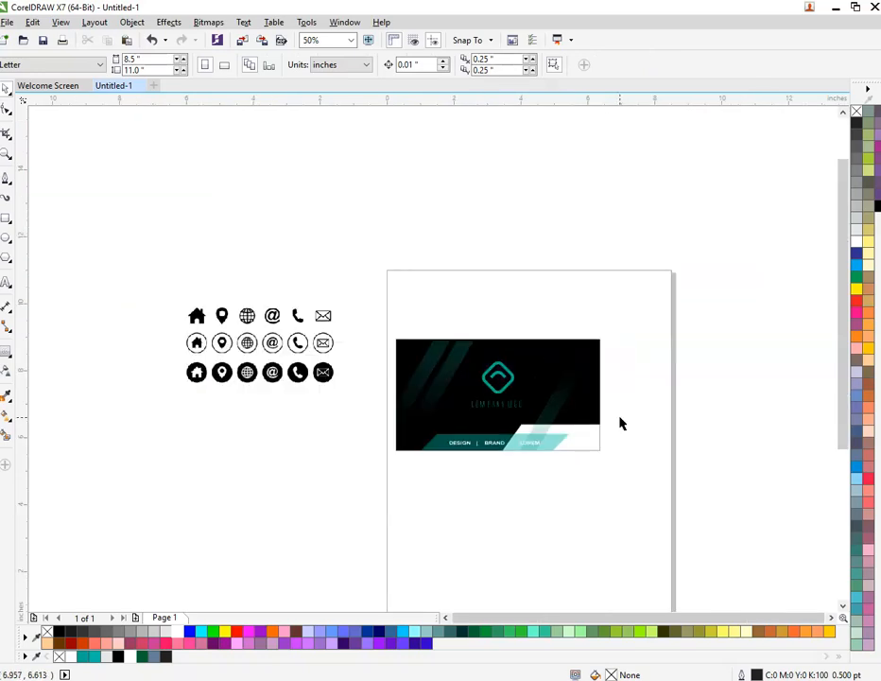
scroll(619, 423, up, 2)
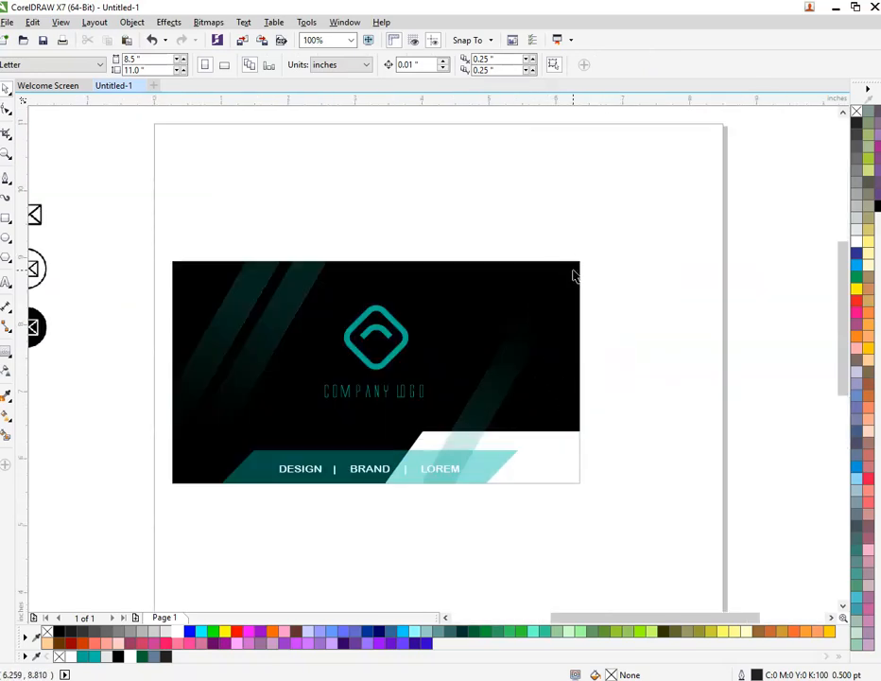
scroll(573, 274, down, 1)
click(567, 273)
drag(566, 273, 570, 403)
right_click(571, 403)
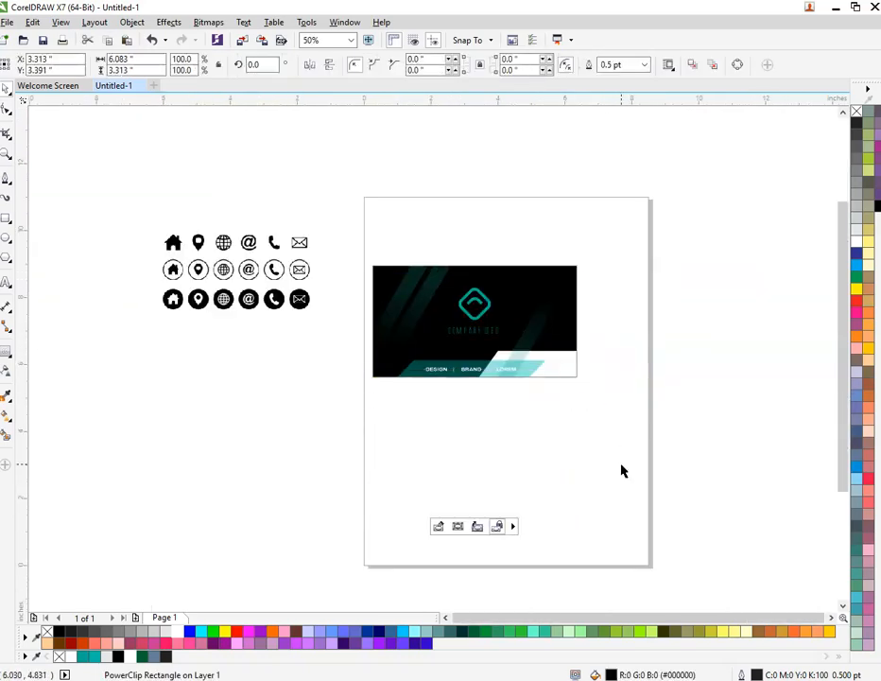
Draw a rectangle about 1.59 by 2.61 inches from the lower card's top-left corner and convert it to curves.
scroll(523, 459, up, 1)
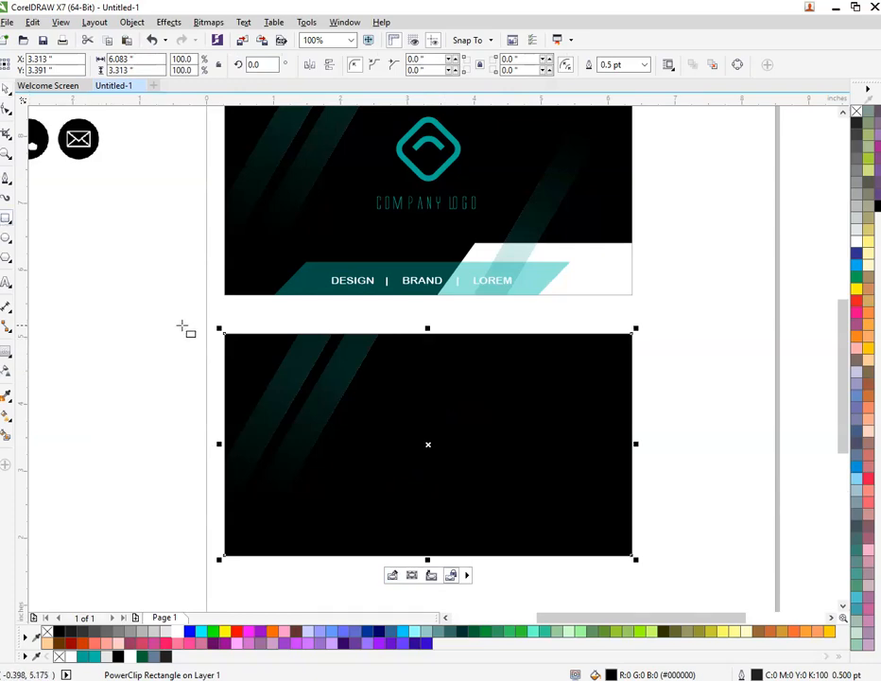
drag(225, 334, 332, 512)
right_click(262, 430)
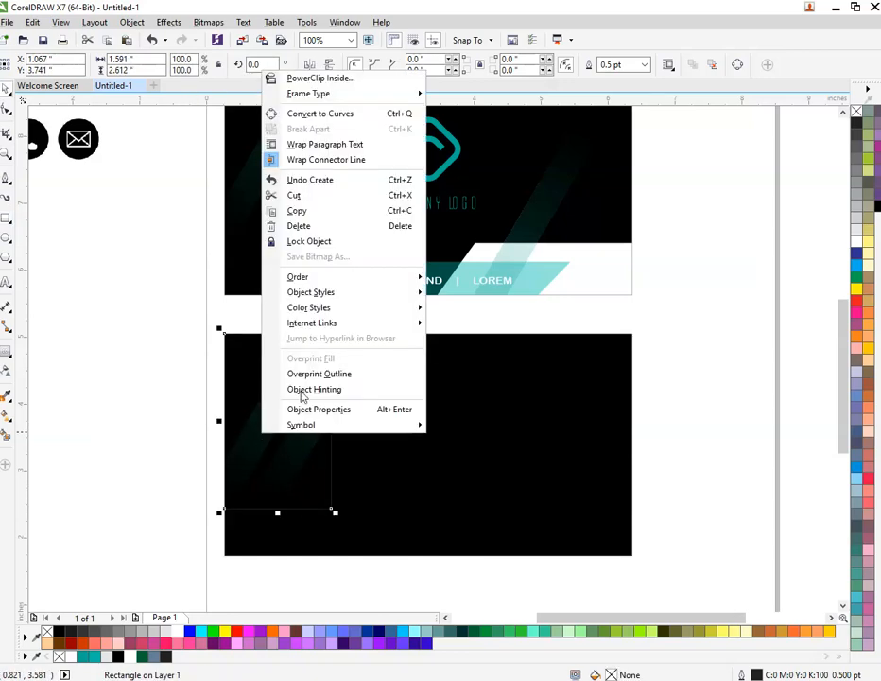
click(400, 114)
Turn the rectangle into a corner triangle by deleting its bottom-right node, and fill it with teal.
drag(302, 492, 365, 458)
key(ctrl+z)
key(F10)
key(Delete)
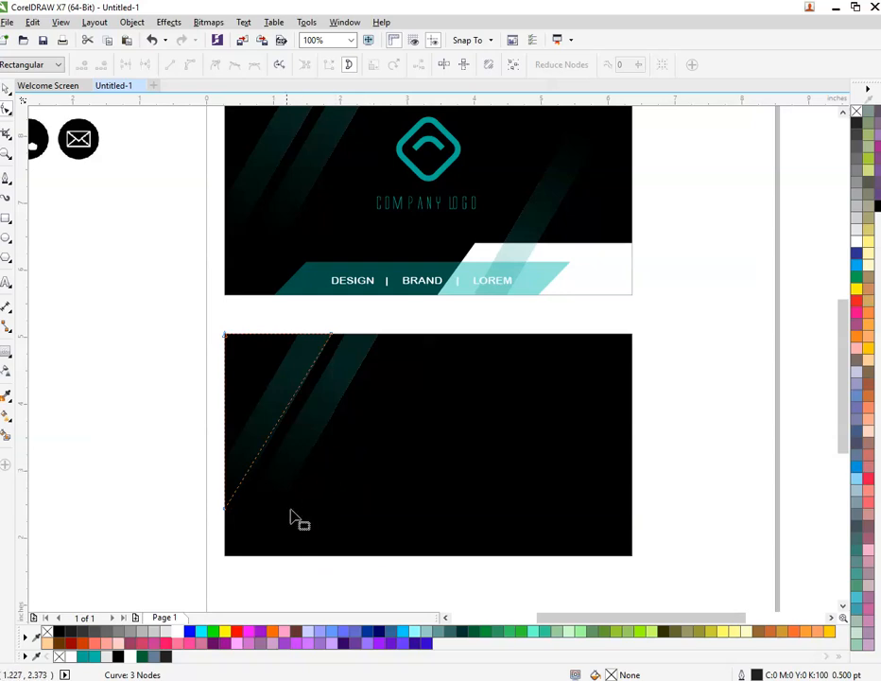
key(space)
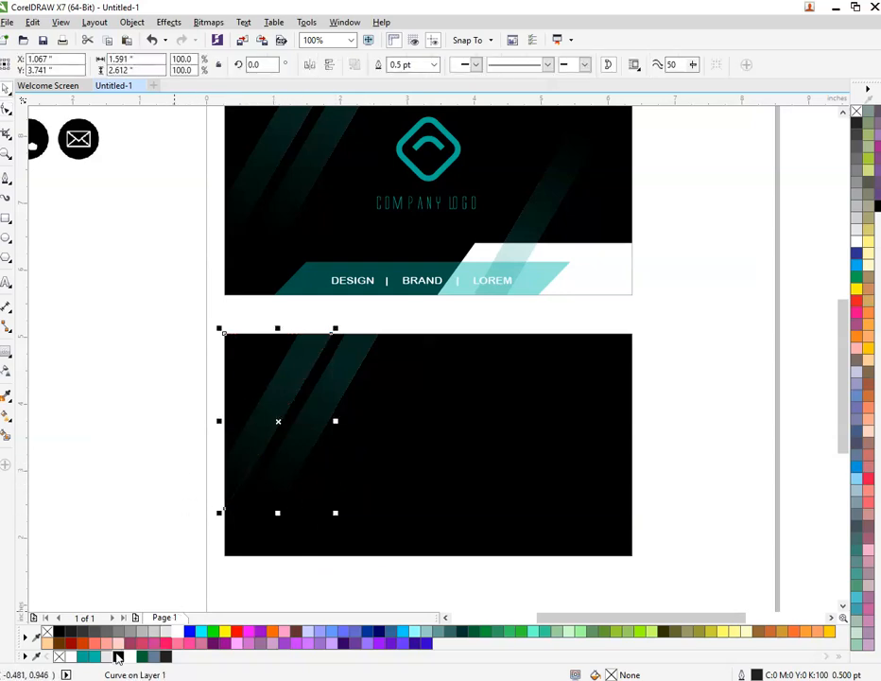
click(85, 657)
click(119, 511)
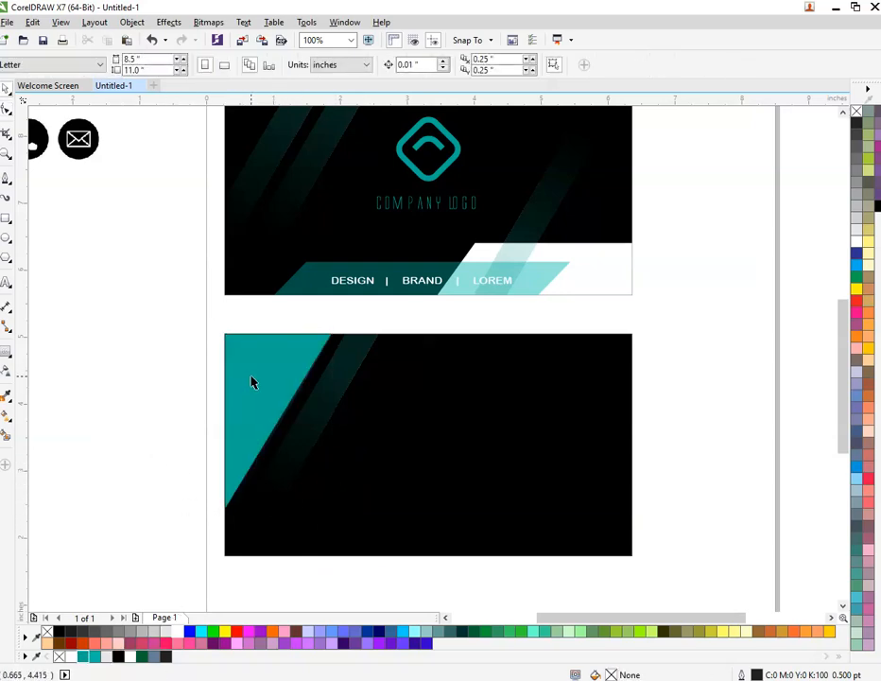
scroll(251, 382, up, 1)
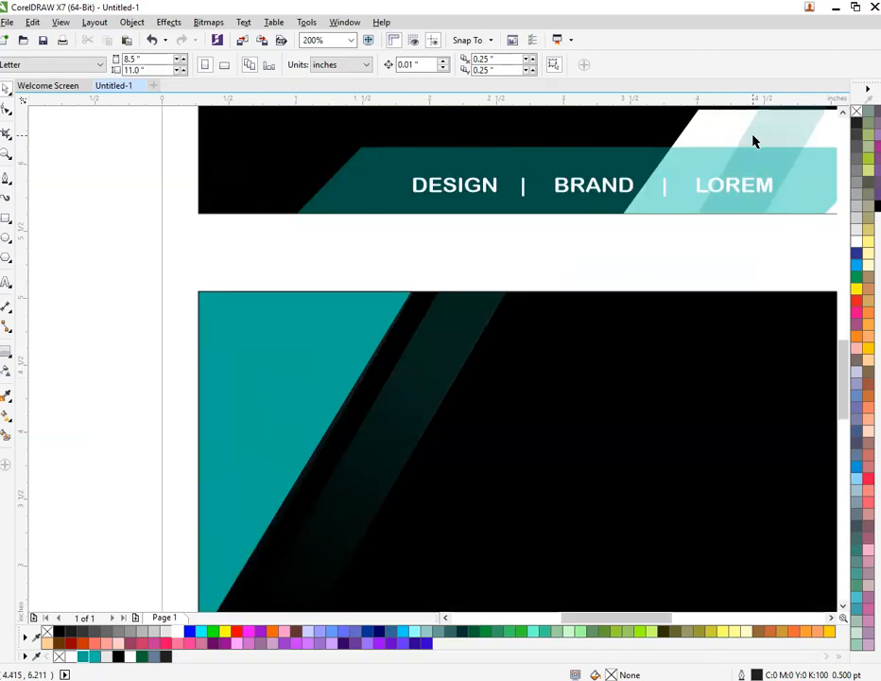
drag(754, 141, 301, 399)
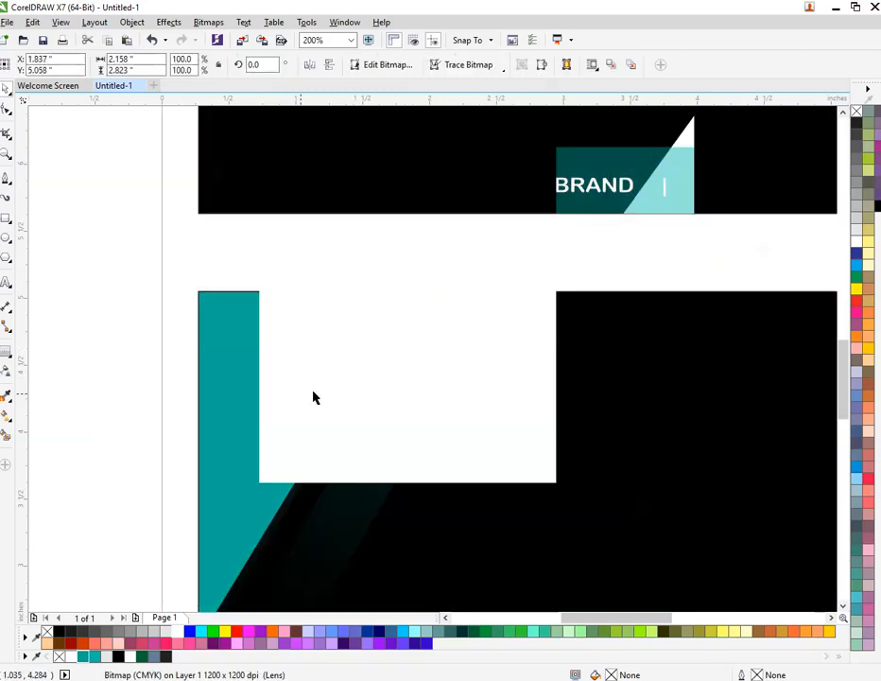
key(ctrl+z)
click(781, 257)
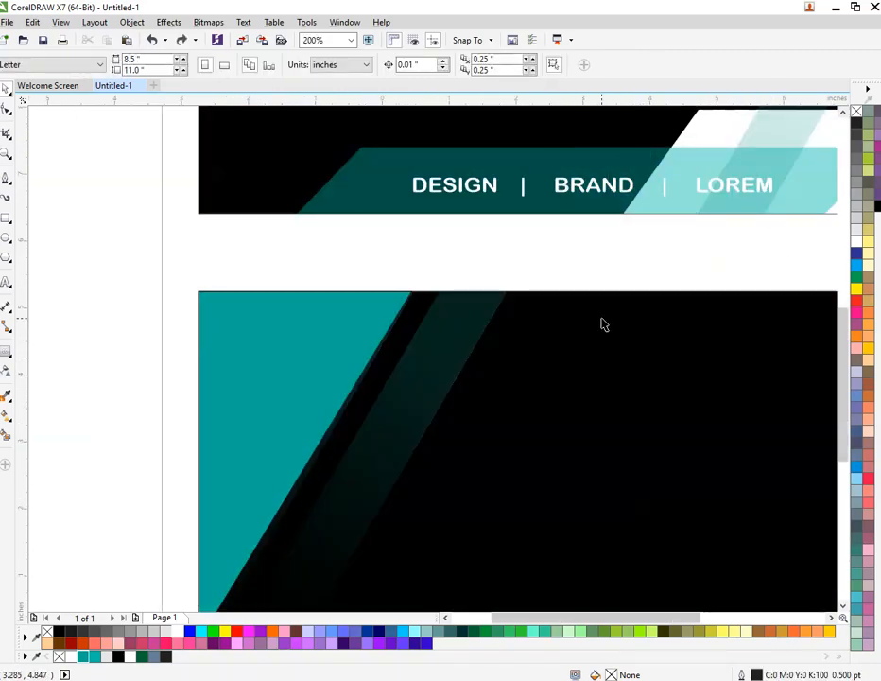
scroll(624, 319, down, 2)
drag(760, 242, 611, 369)
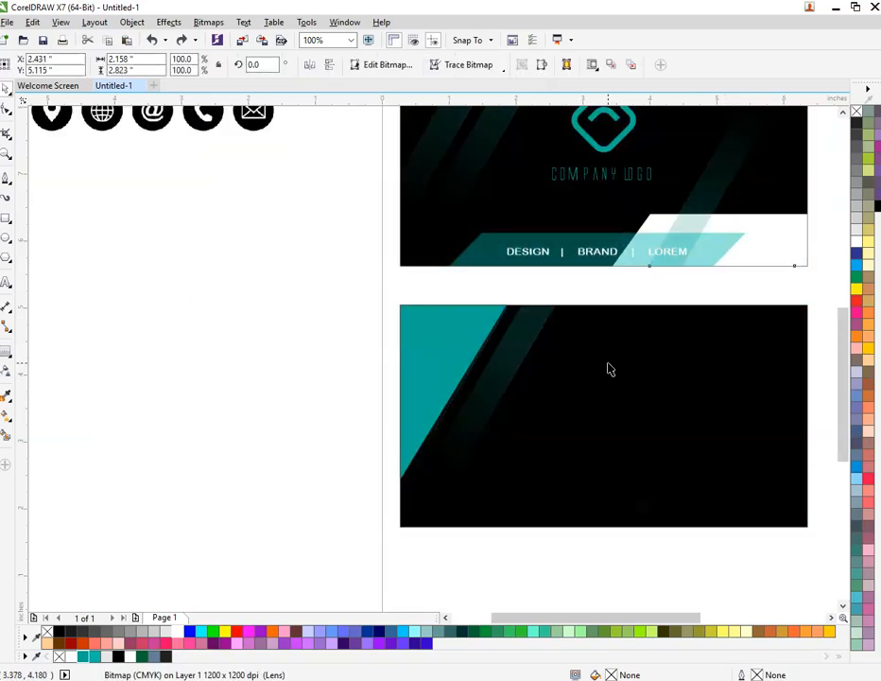
click(818, 285)
Copy the white panel onto the upper left of the lower card and mirror it both horizontally and vertically.
drag(805, 264, 549, 304)
scroll(596, 300, up, 1)
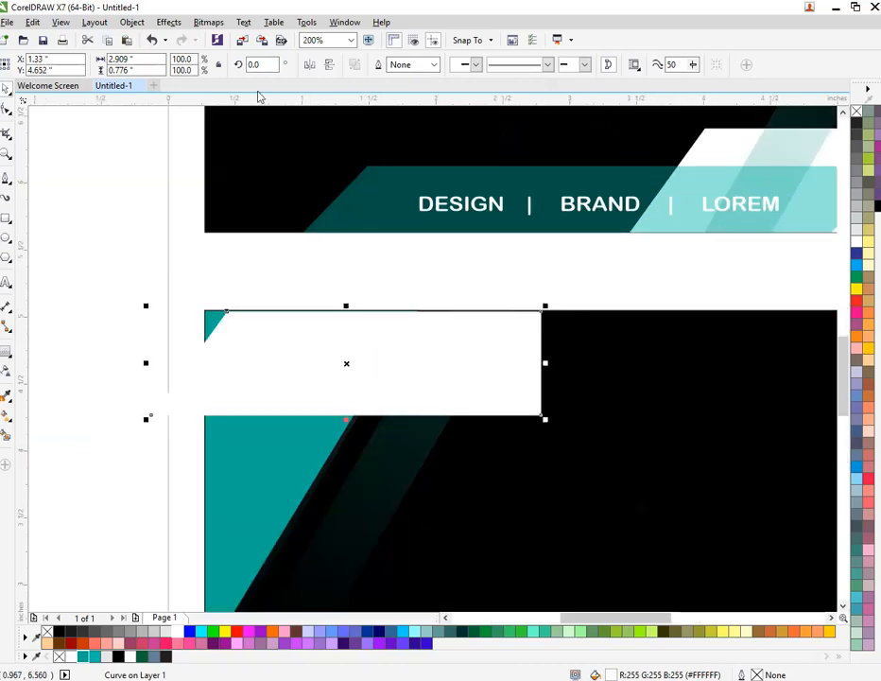
click(328, 65)
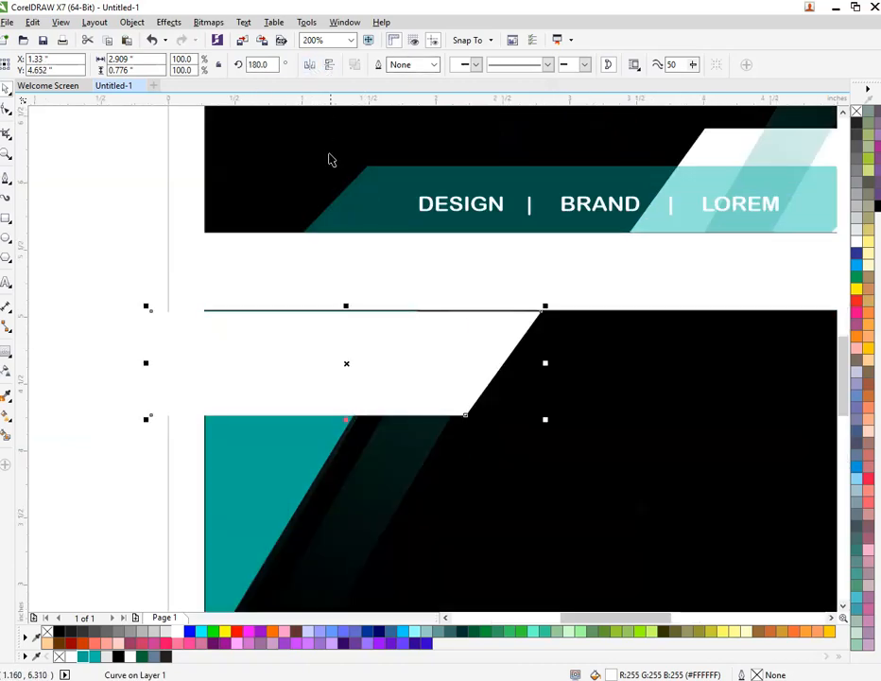
click(335, 262)
Align the copied white panel flush with the top and left edges of the lower card.
drag(271, 341, 324, 336)
scroll(301, 326, up, 1)
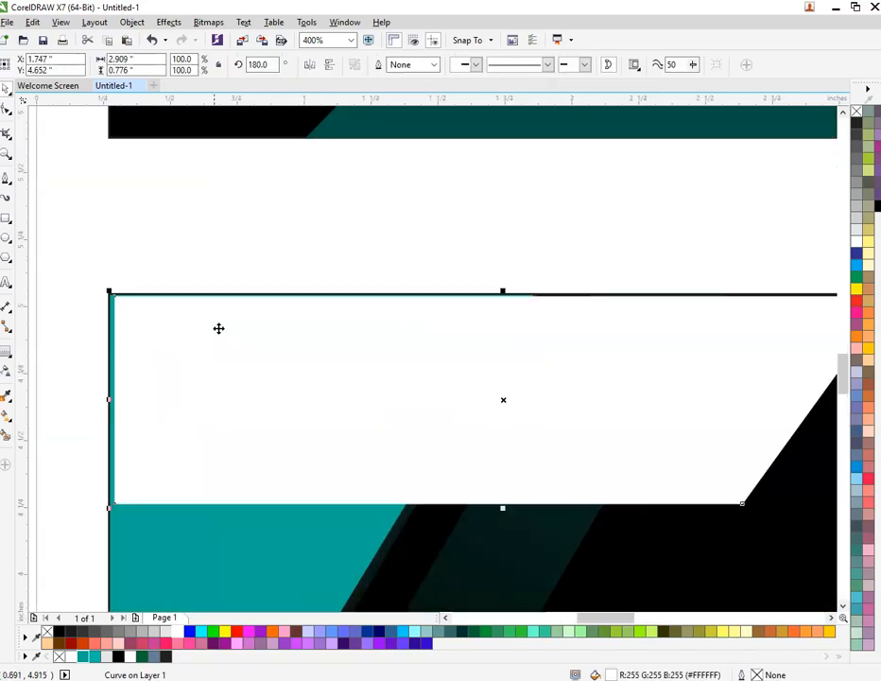
shift+click(690, 568)
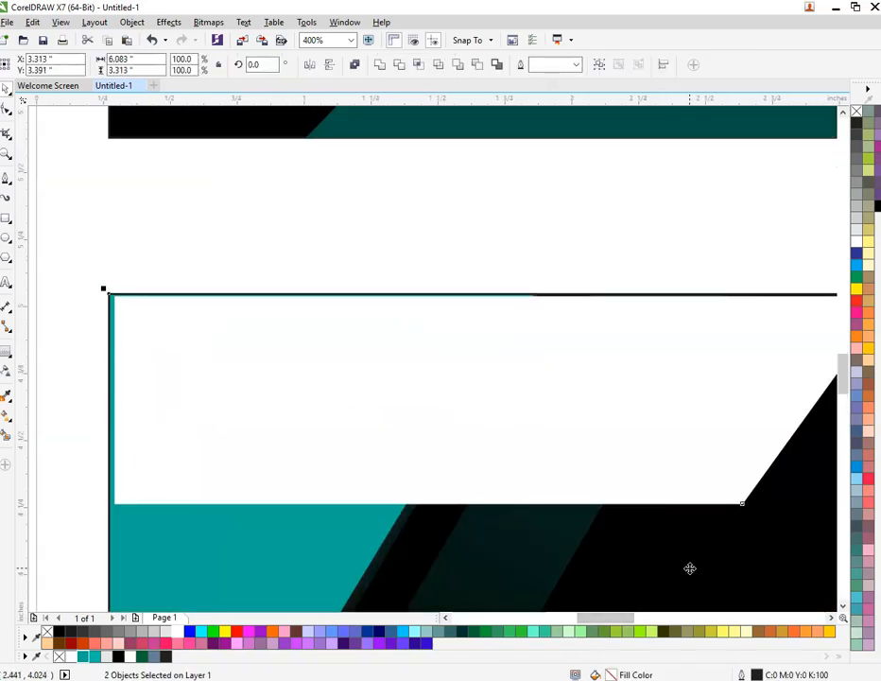
key(t)
key(c)
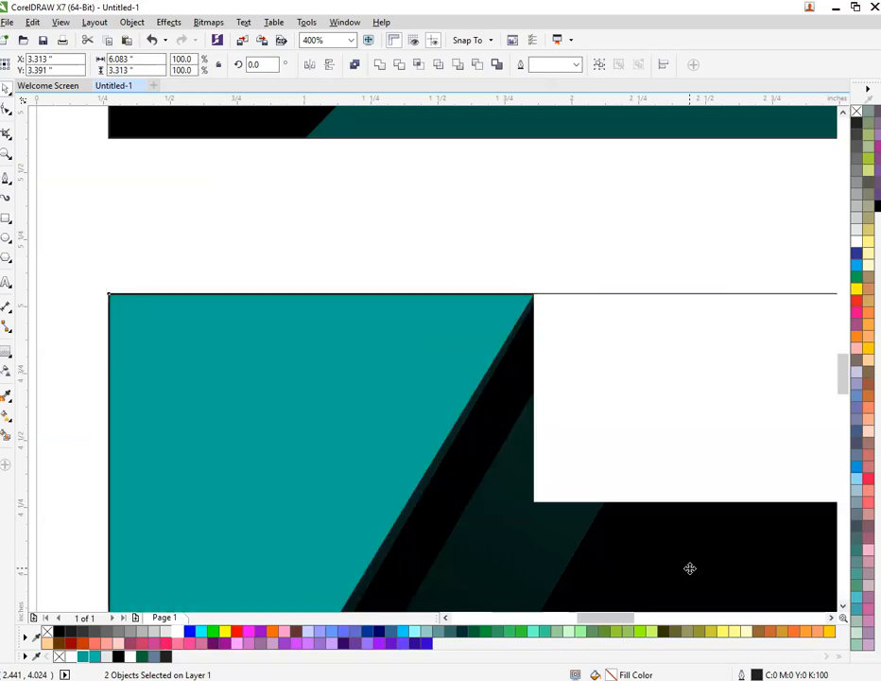
key(l)
click(390, 222)
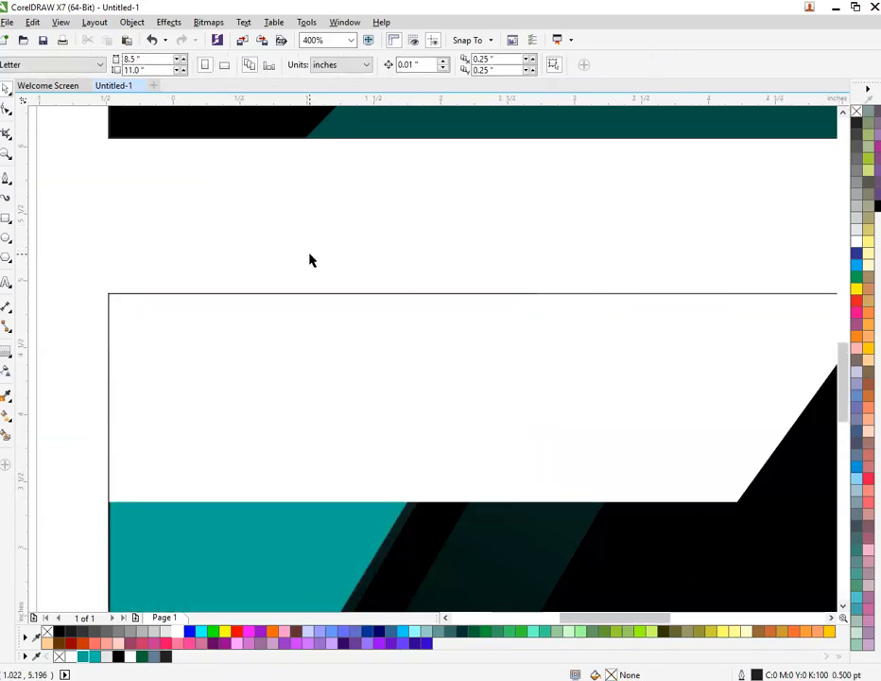
Insert a barcode encoding 123456789 into the design.
scroll(287, 313, down, 1)
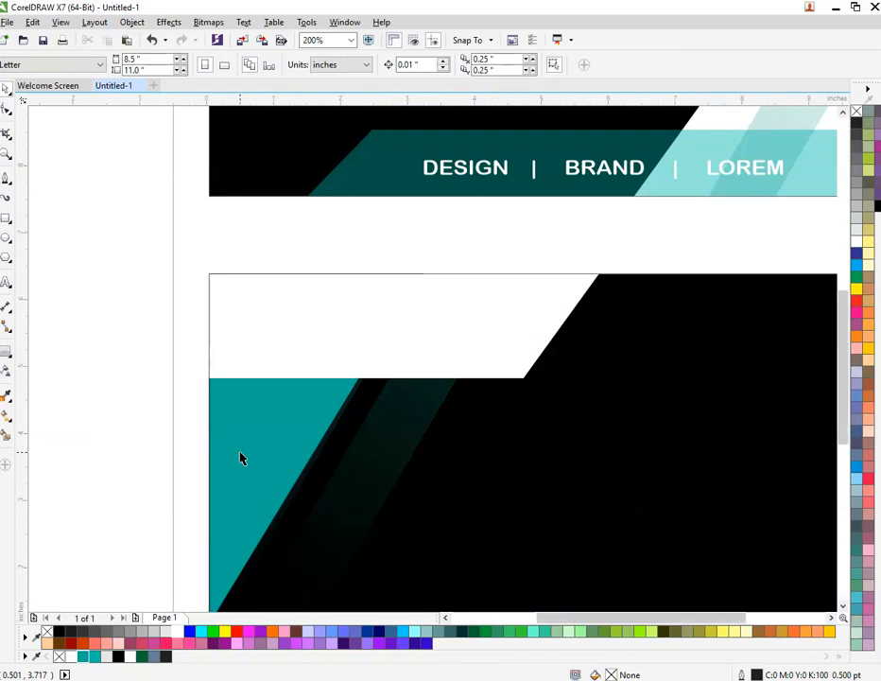
scroll(240, 457, down, 1)
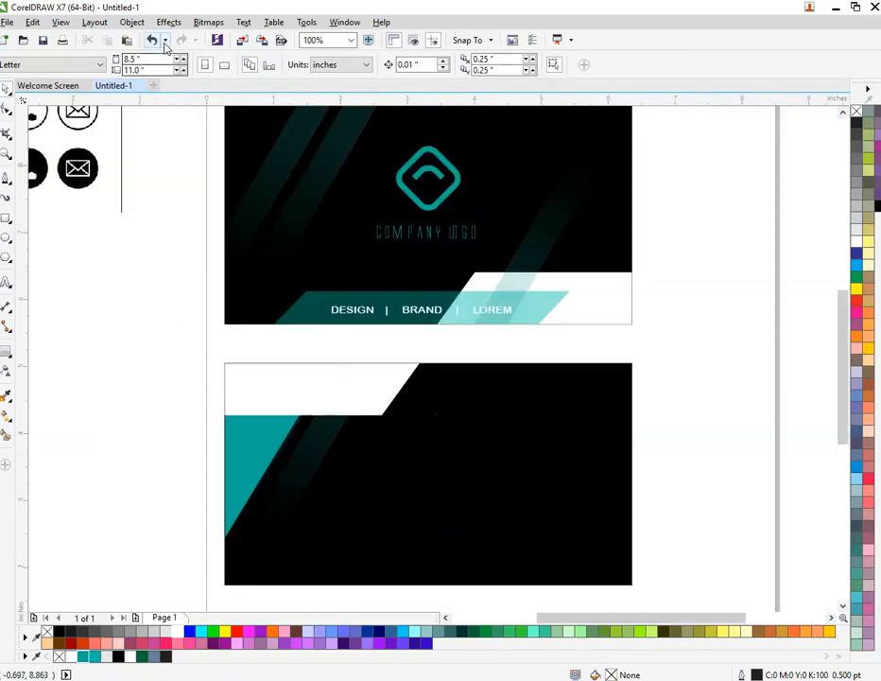
click(132, 22)
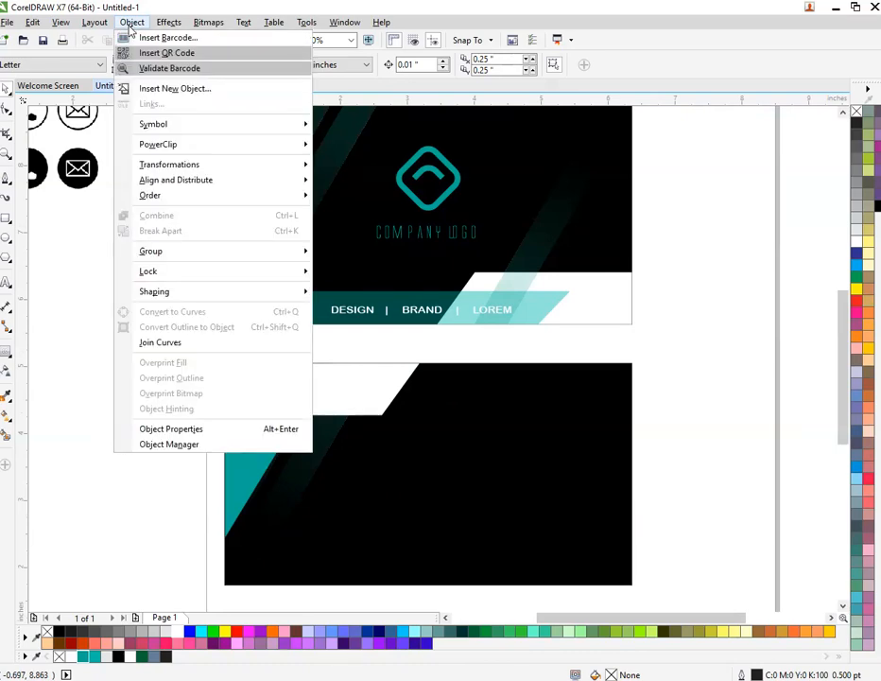
click(142, 37)
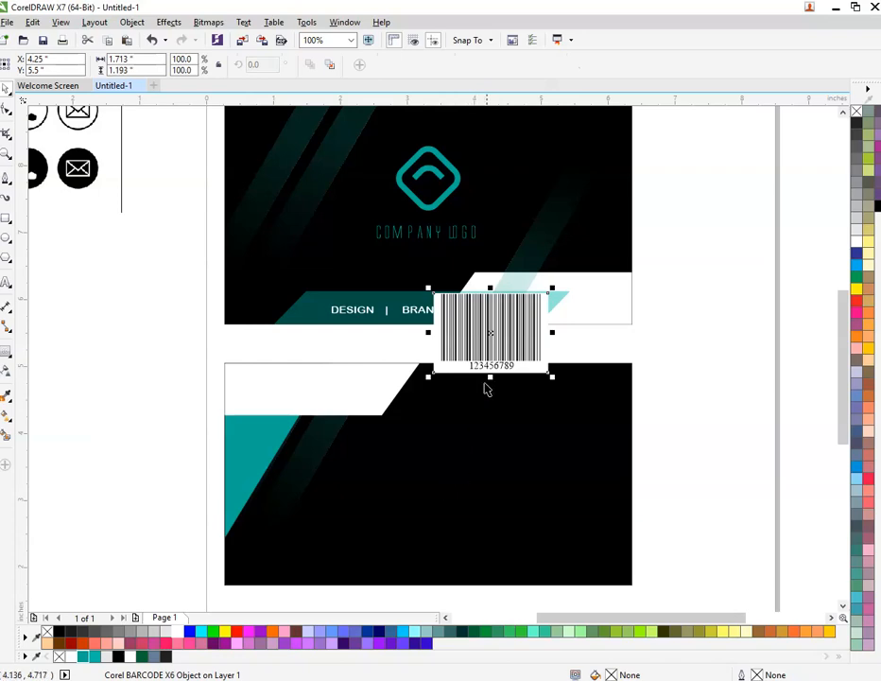
Place the barcode in the lower-left area of the lower card and resize it to about 1.98 by 0.57 inches.
drag(493, 331, 309, 538)
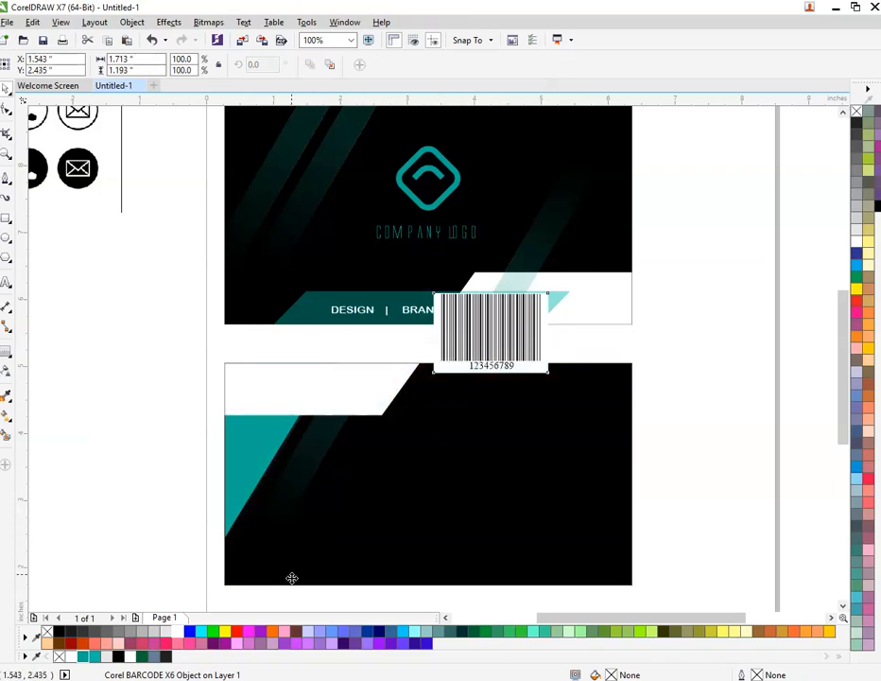
scroll(301, 592, up, 2)
drag(319, 405, 297, 508)
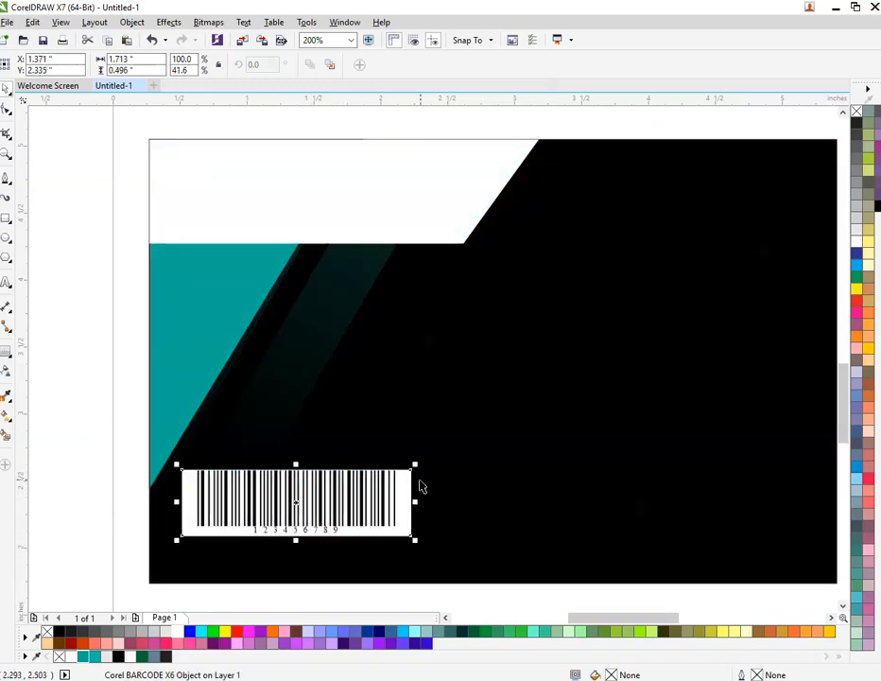
drag(416, 465, 447, 453)
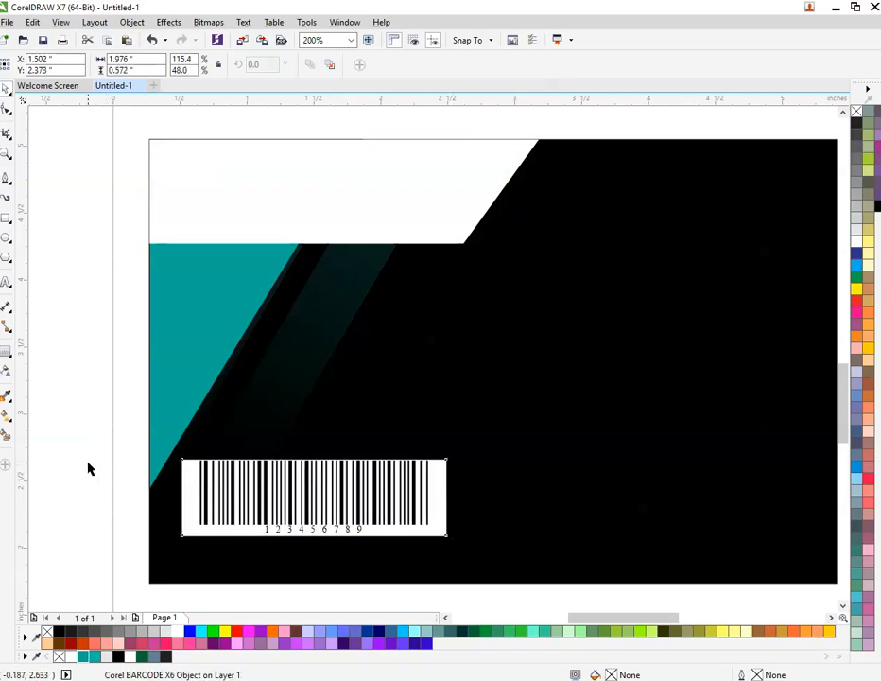
click(113, 460)
scroll(113, 461, down, 1)
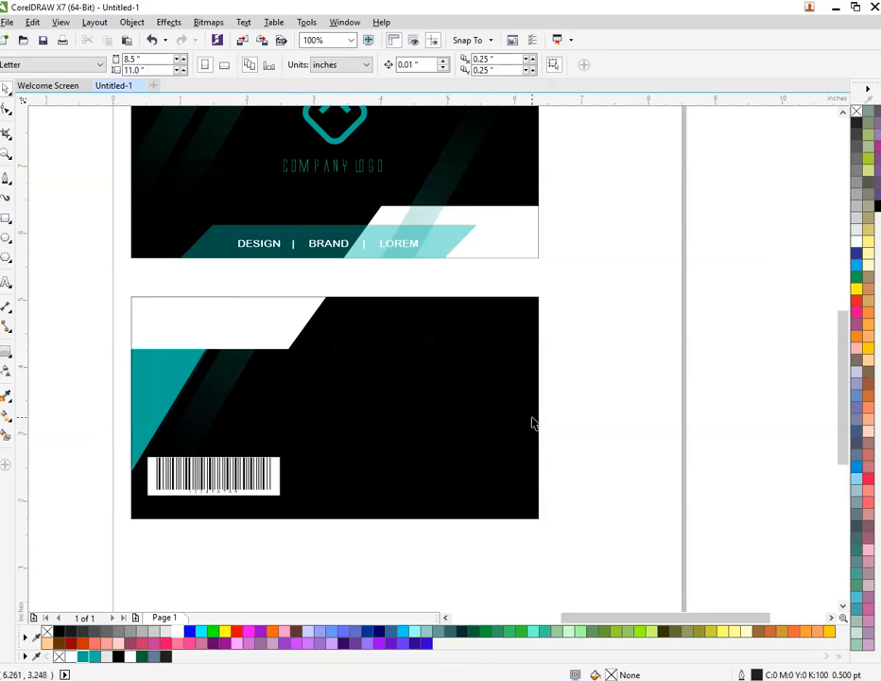
Outline-trace the contact icons bitmap as a Detailed logo with the detail level at maximum.
scroll(534, 419, down, 1)
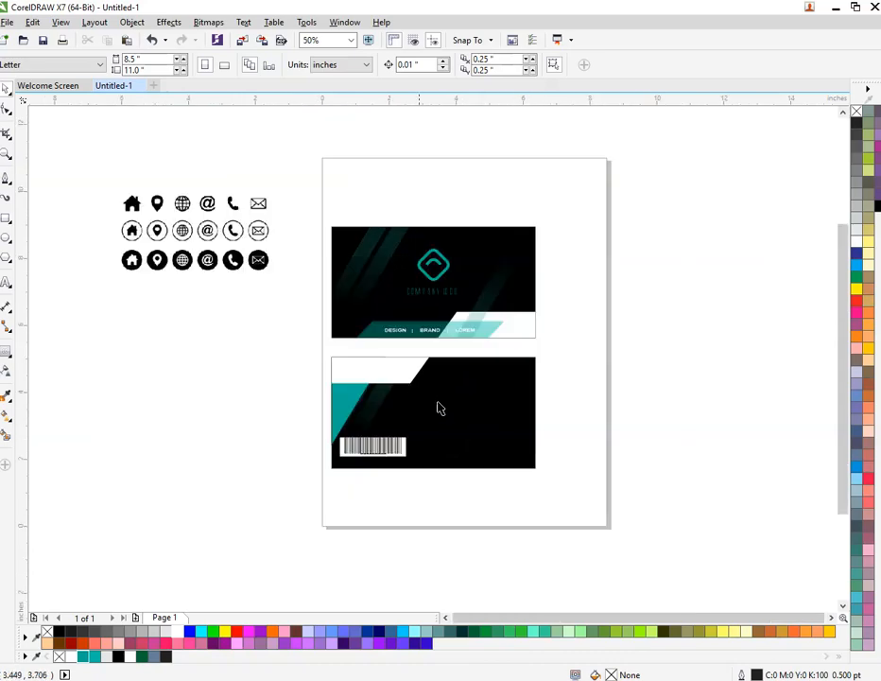
scroll(138, 227, up, 2)
click(150, 236)
click(450, 64)
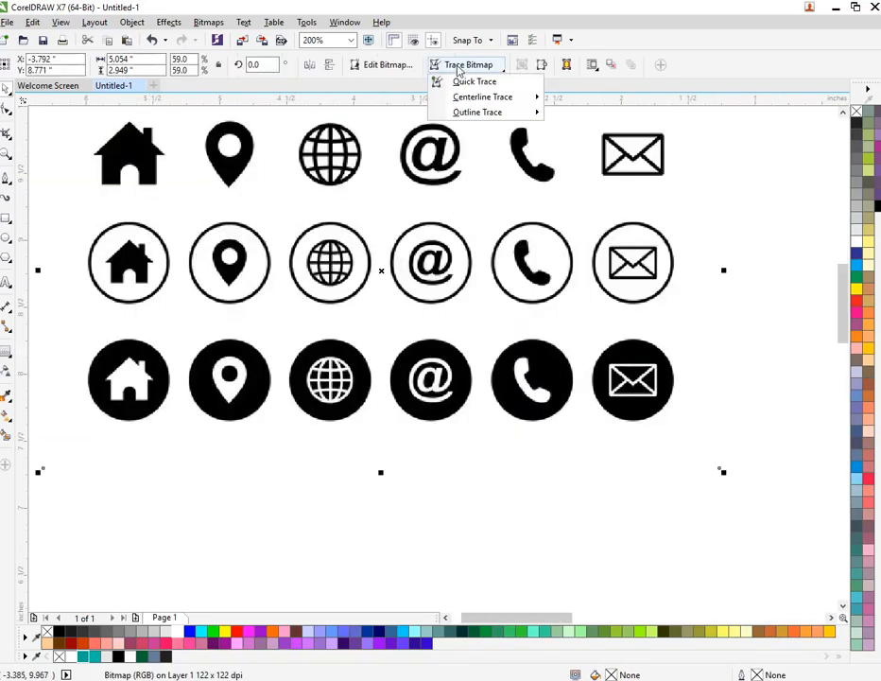
mouse_move(482, 113)
click(600, 144)
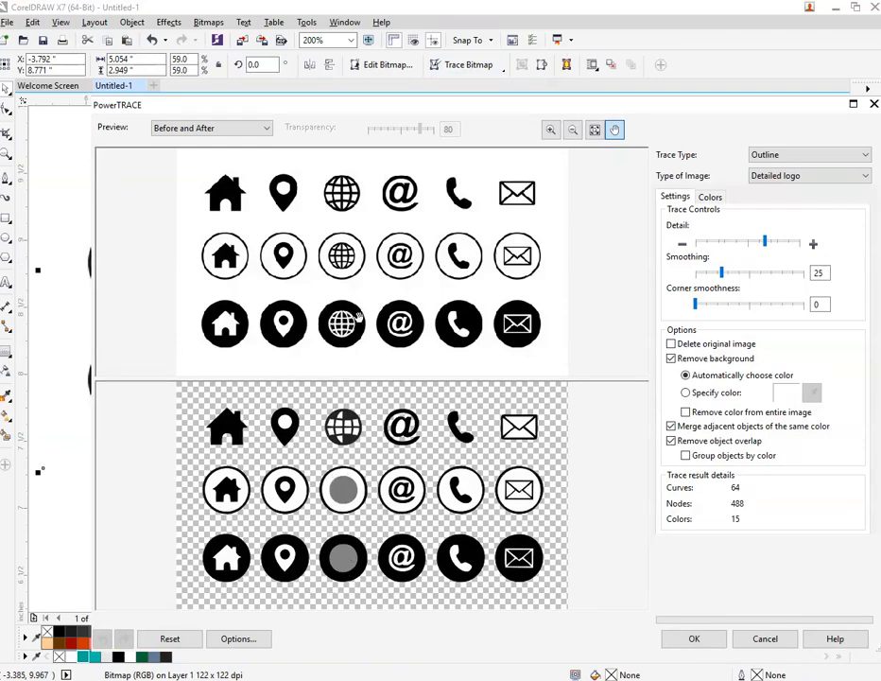
click(809, 248)
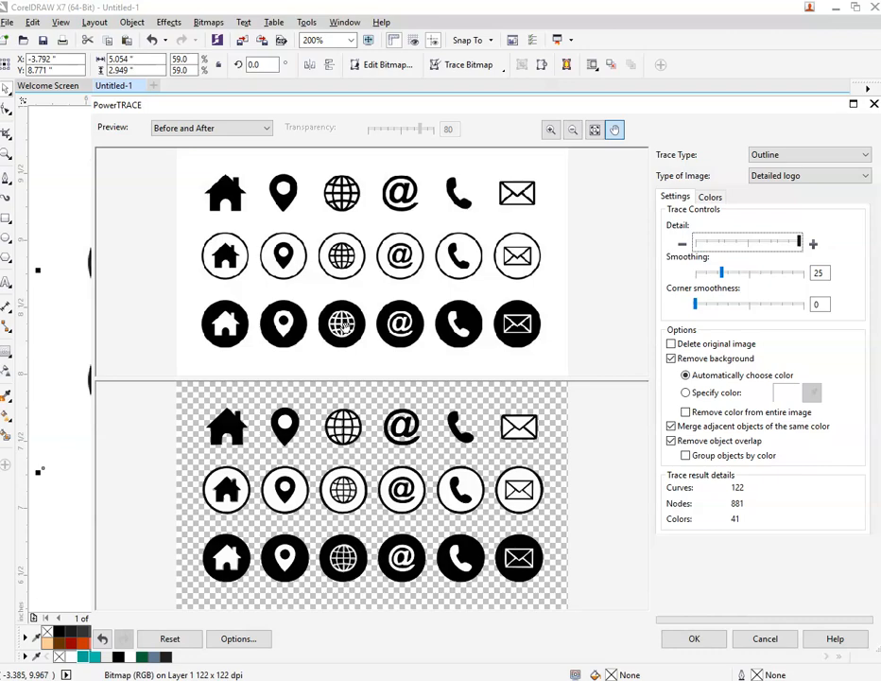
click(694, 638)
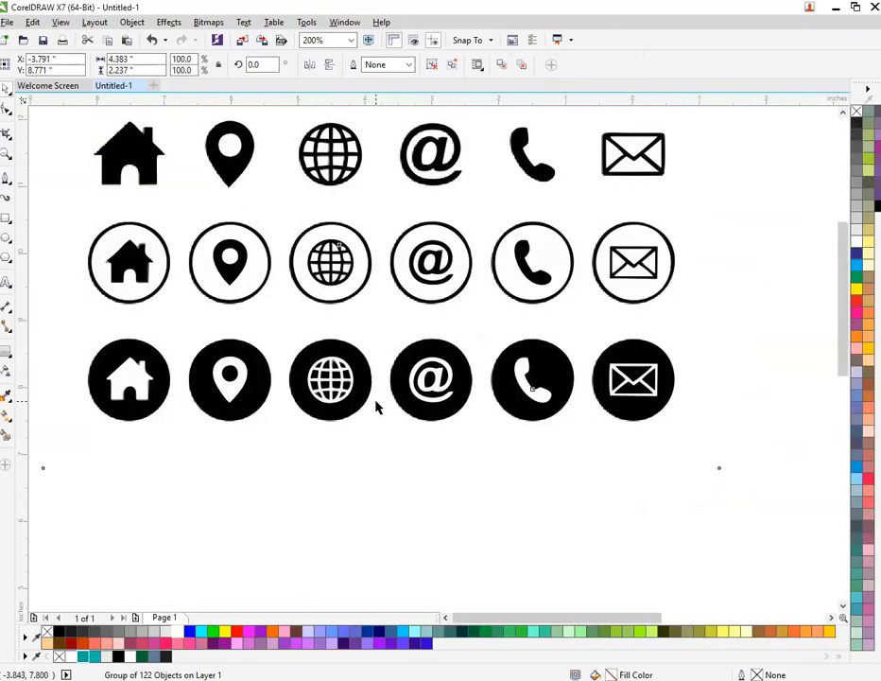
Move the traced icons below the original bitmap and delete the bitmap.
scroll(375, 405, down, 1)
drag(397, 334, 392, 510)
click(339, 322)
key(Delete)
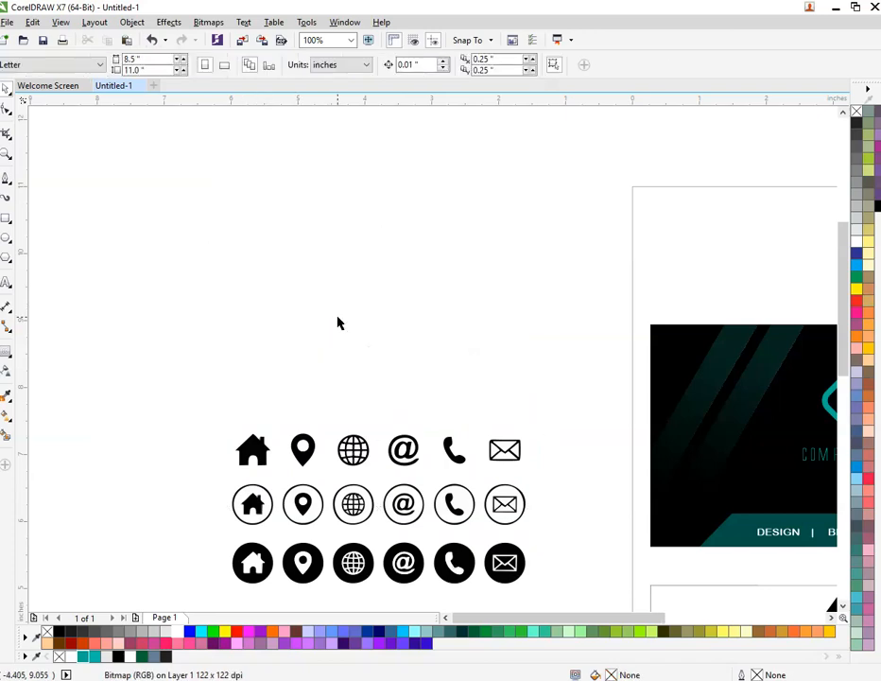
Ungroup the traced icons and delete the upper two rows, keeping only the solid black circle icons.
click(359, 511)
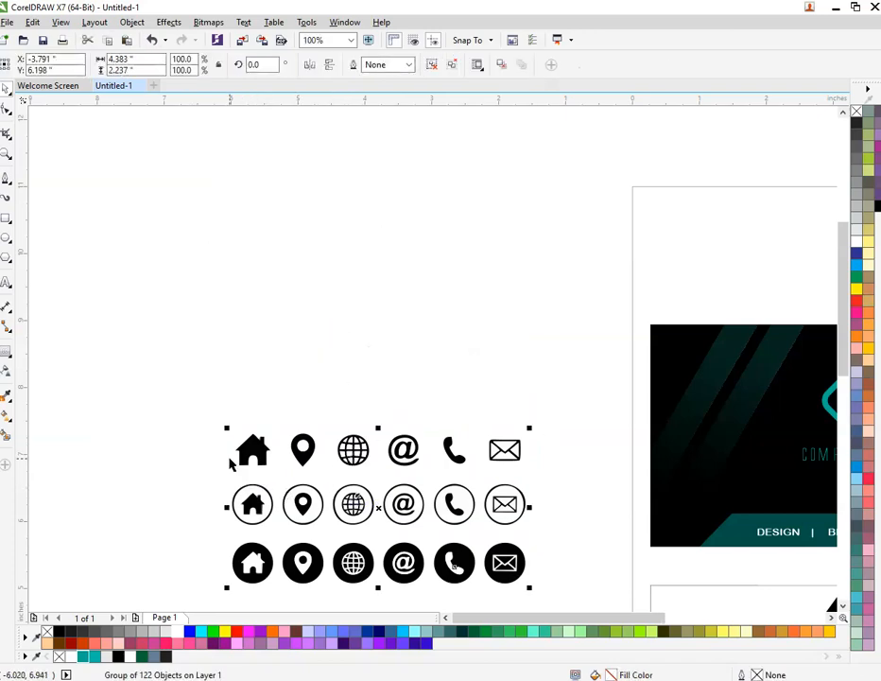
key(ctrl+u)
click(148, 411)
drag(169, 387, 571, 542)
key(Delete)
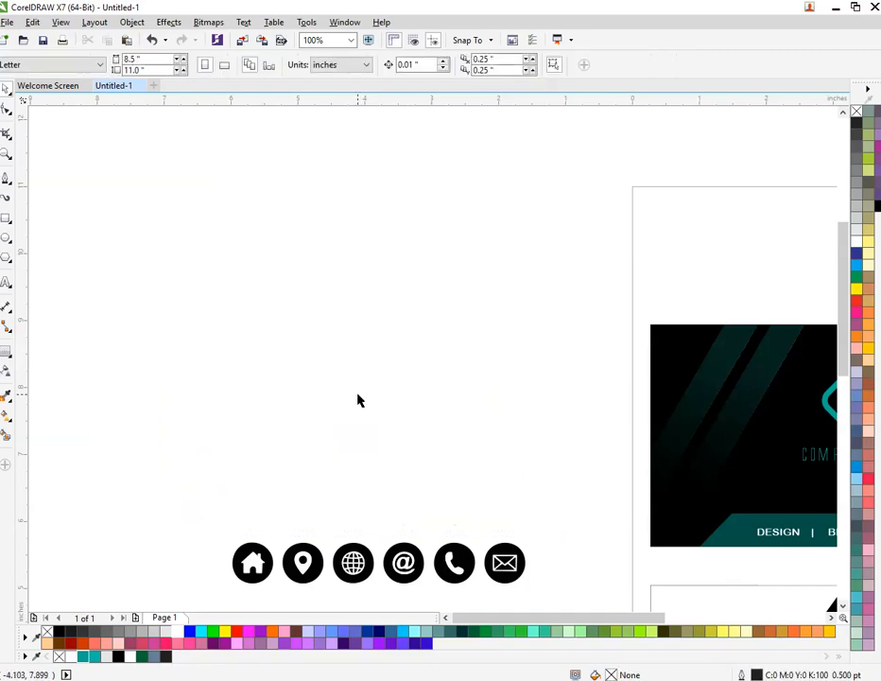
Delete the @ icon and the house icon from the remaining row.
scroll(358, 399, down, 2)
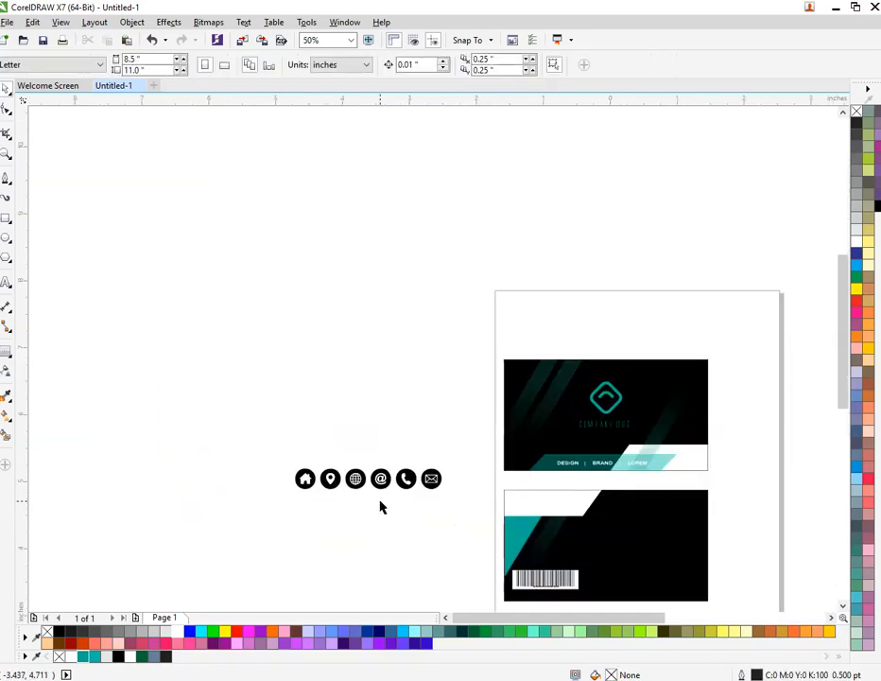
scroll(380, 508, up, 2)
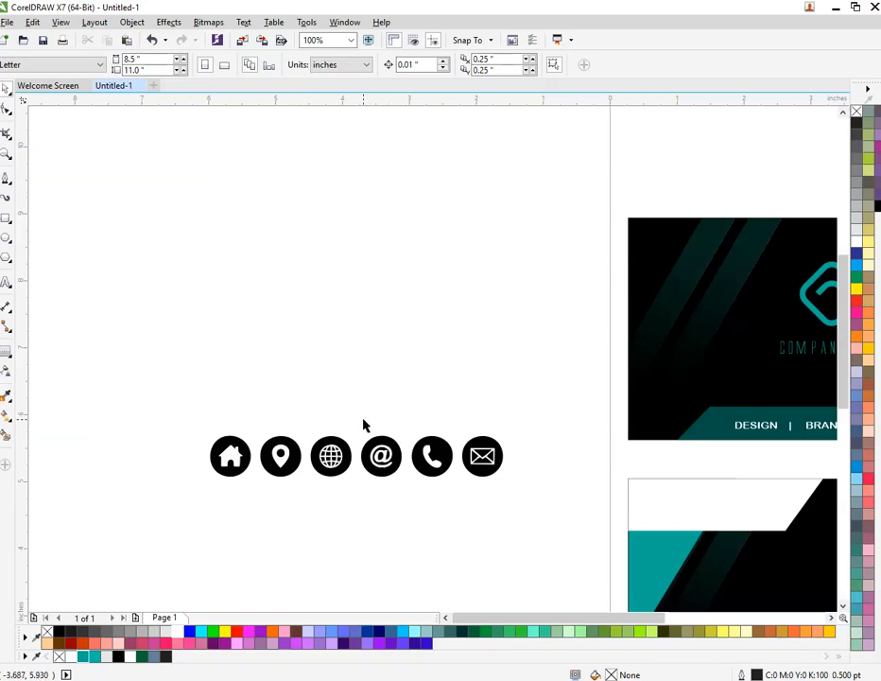
mouse_move(378, 473)
mouse_down()
mouse_move(417, 531)
mouse_move(385, 476)
mouse_up()
scroll(385, 461, up, 2)
drag(344, 423, 430, 558)
key(Delete)
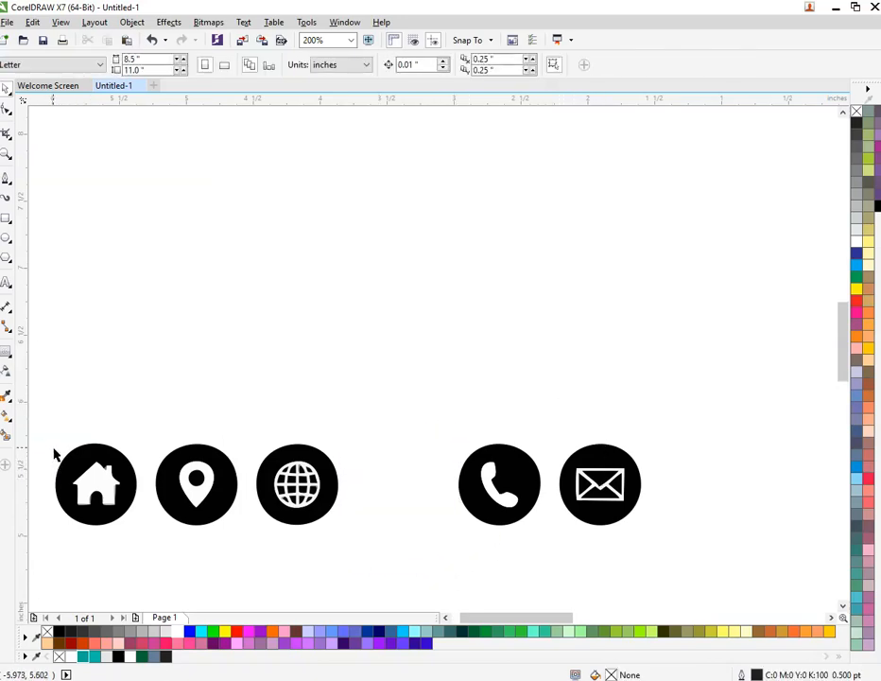
drag(44, 427, 150, 580)
key(Delete)
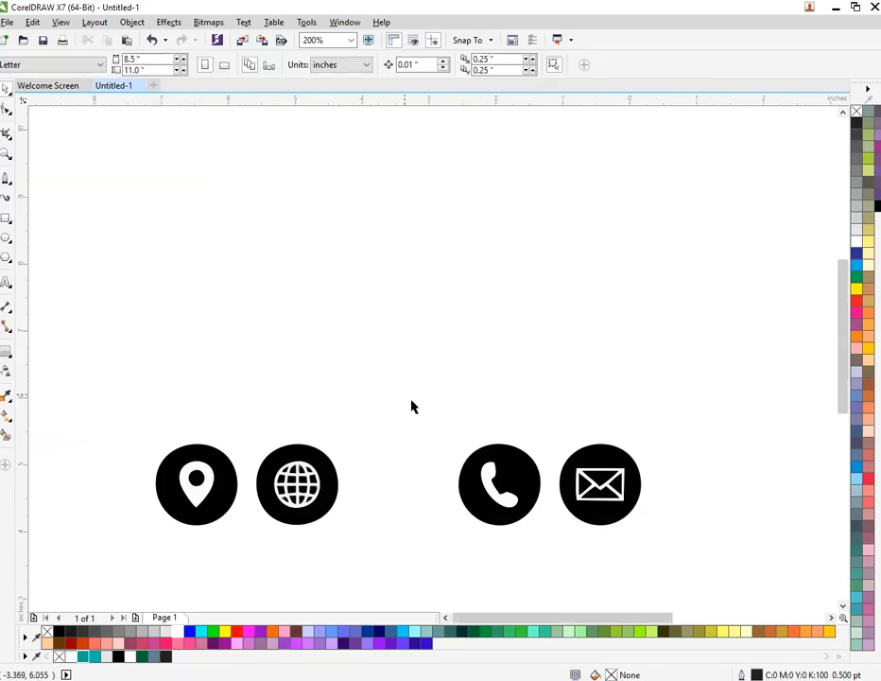
Group the parts of each remaining icon separately: location pin, globe, phone and envelope.
scroll(410, 405, down, 2)
drag(409, 405, 519, 528)
click(376, 403)
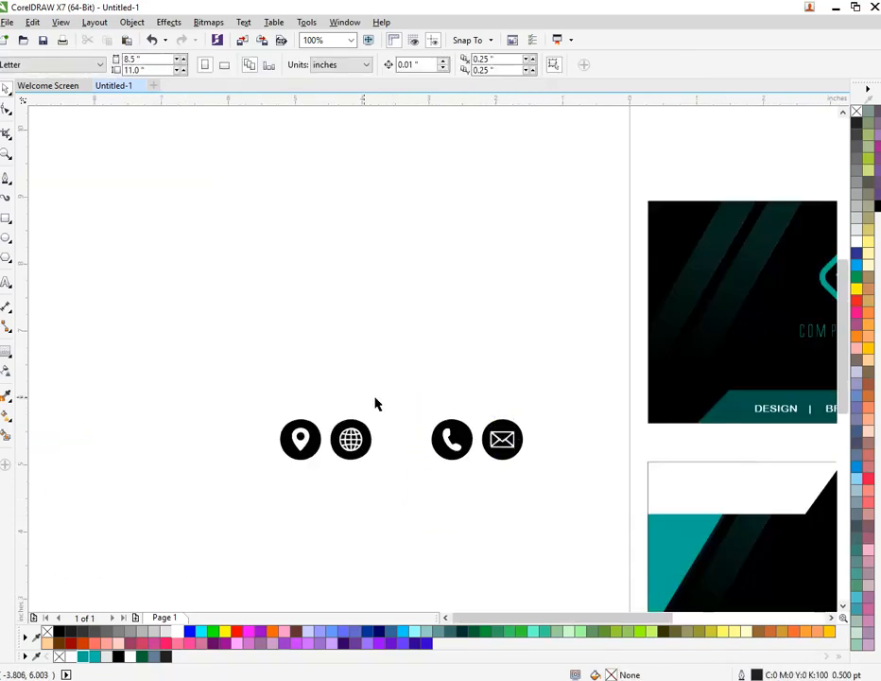
scroll(307, 420, up, 1)
scroll(381, 586, down, 1)
drag(187, 350, 346, 523)
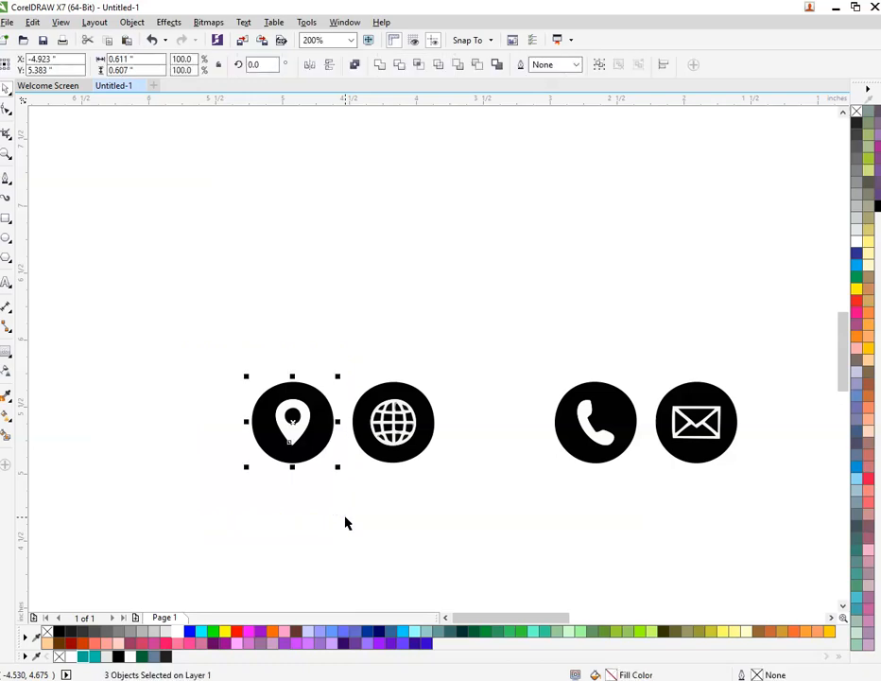
drag(333, 348, 455, 541)
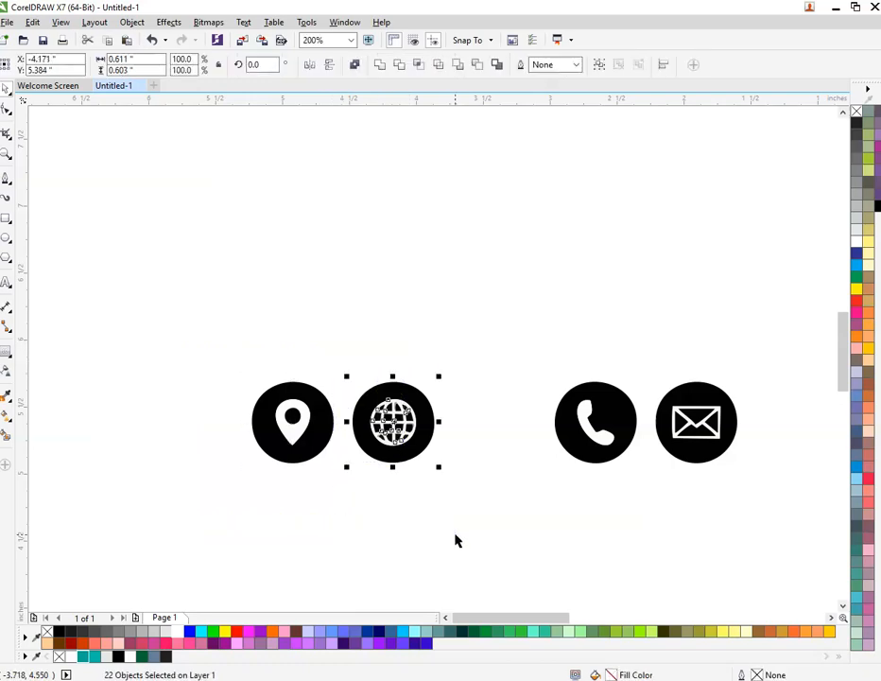
key(ctrl+g)
drag(527, 353, 622, 514)
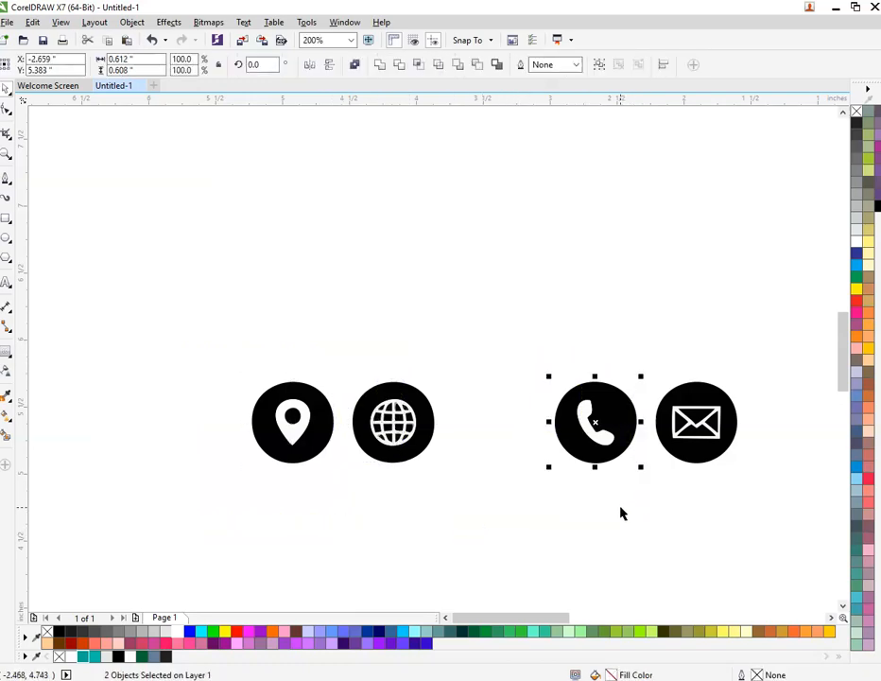
key(ctrl+g)
drag(785, 335, 658, 501)
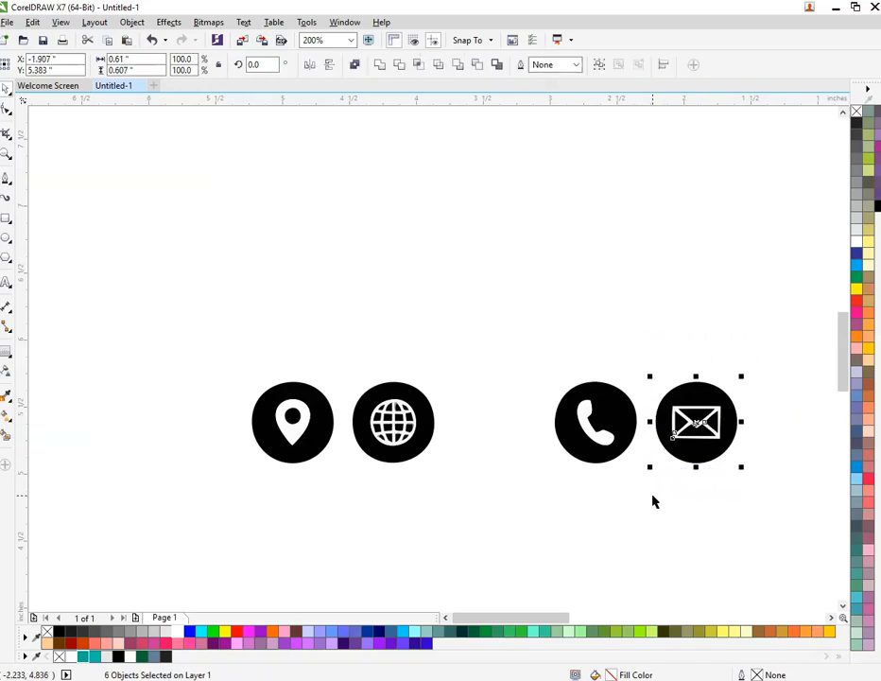
click(653, 501)
Stagger the icons vertically, with the globe above the location pin, and the phone and envelope below it.
drag(621, 442, 622, 569)
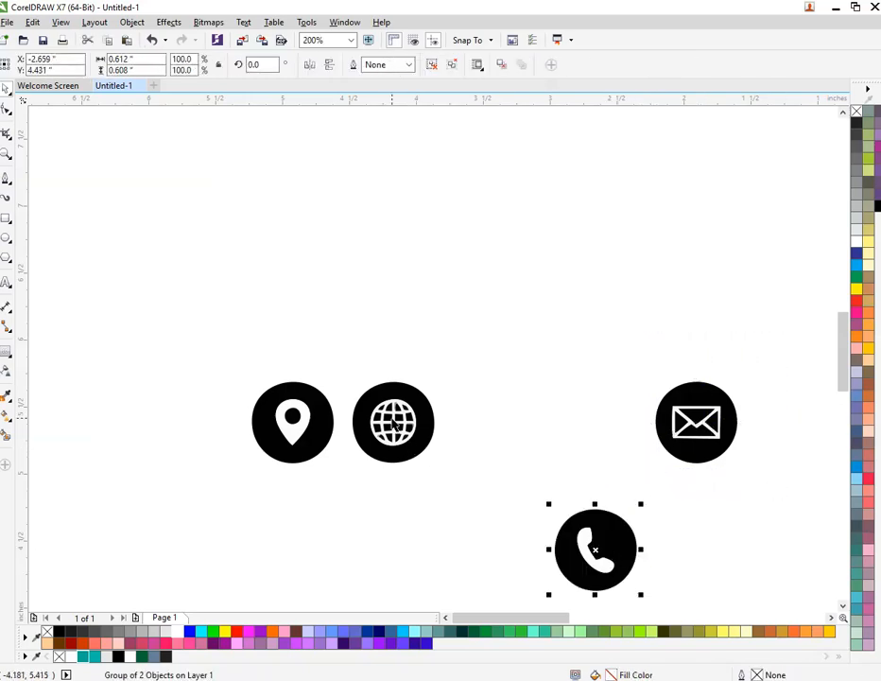
drag(394, 426, 395, 309)
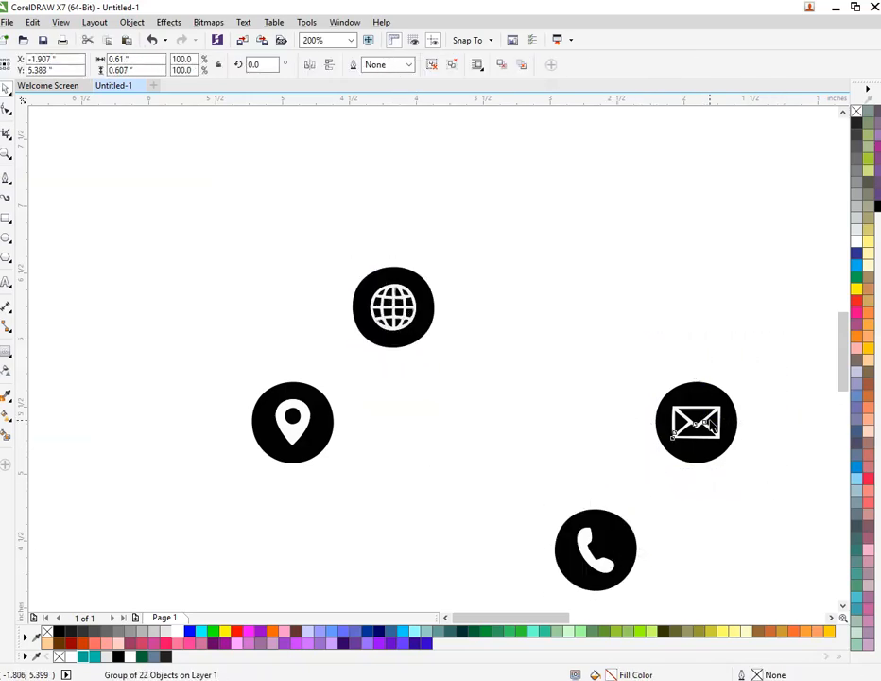
drag(729, 426, 702, 588)
scroll(716, 552, down, 2)
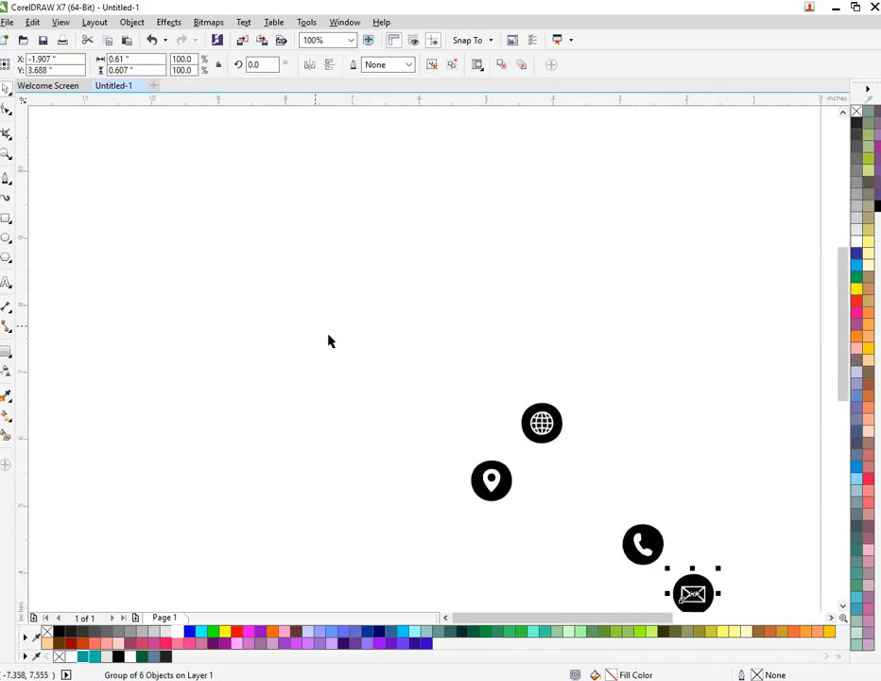
Align the four icons on a common vertical centre line so they form a single column.
click(578, 456)
scroll(431, 365, down, 1)
drag(430, 365, 695, 585)
key(e)
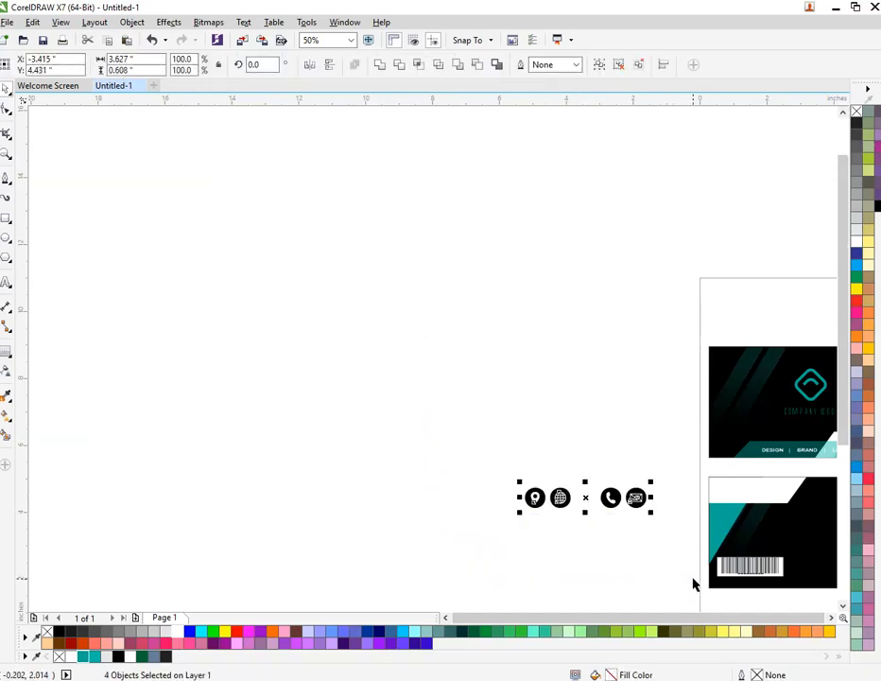
key(ctrl+z)
key(c)
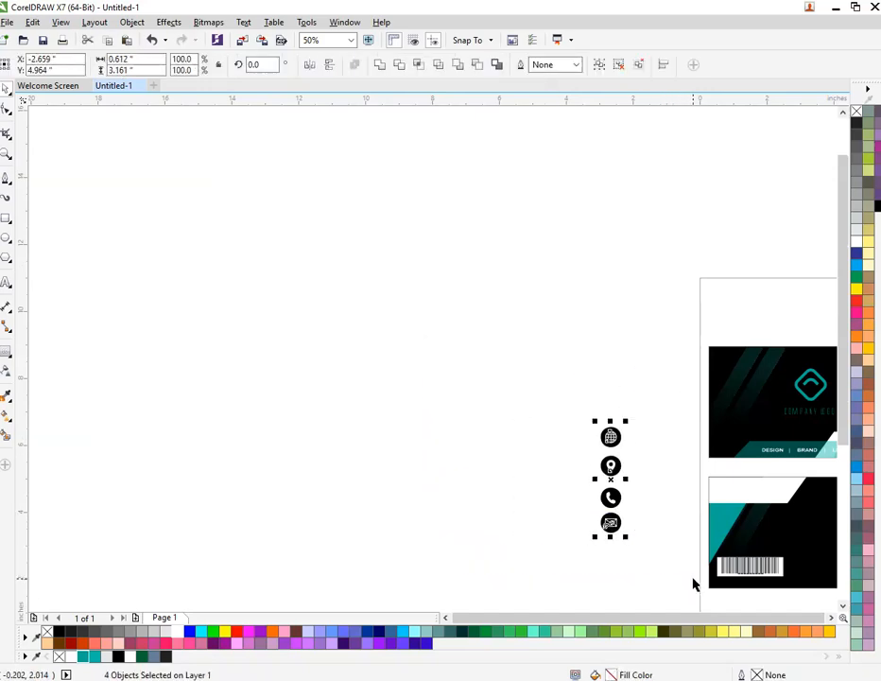
click(669, 504)
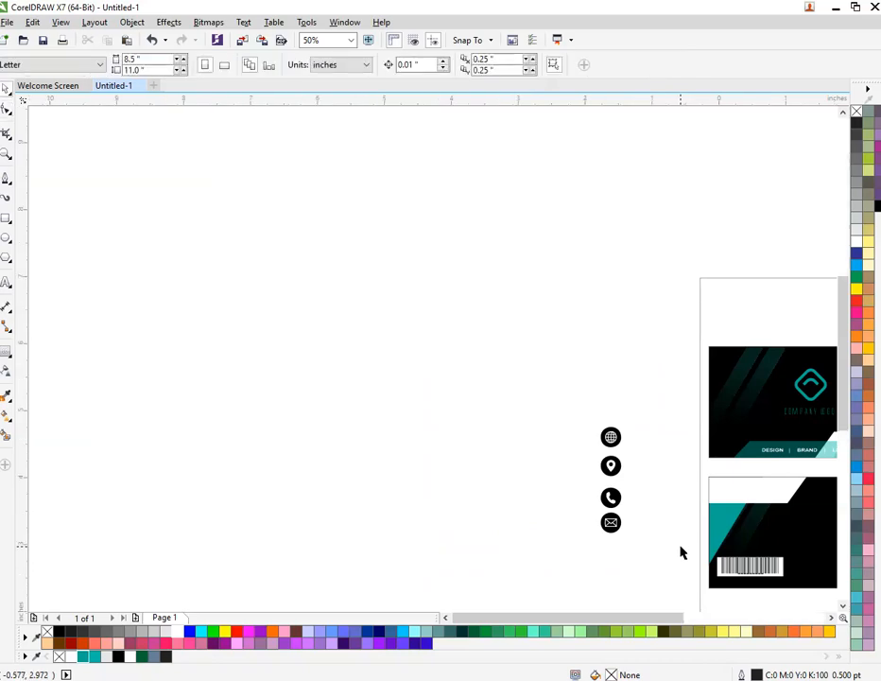
Move the envelope icon slightly down to even out the column's spacing, and group all four icons.
scroll(681, 552, up, 2)
scroll(681, 553, up, 1)
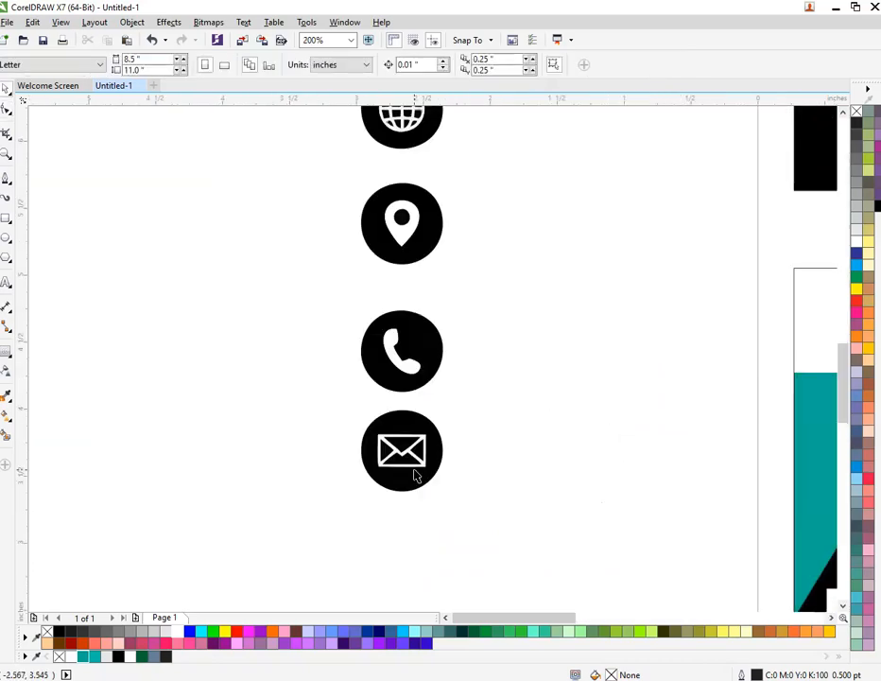
drag(415, 476, 414, 492)
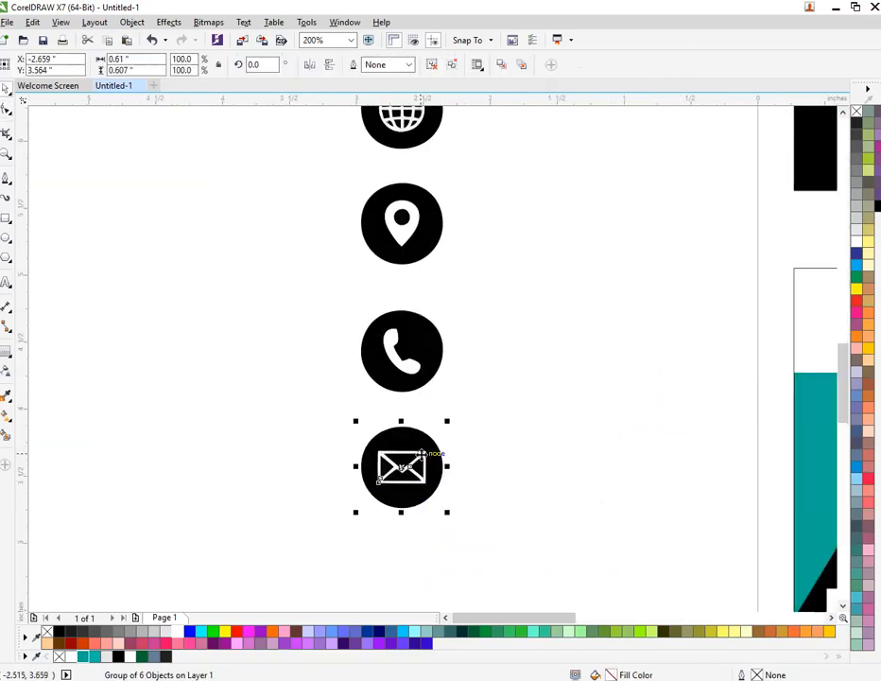
scroll(468, 418, down, 1)
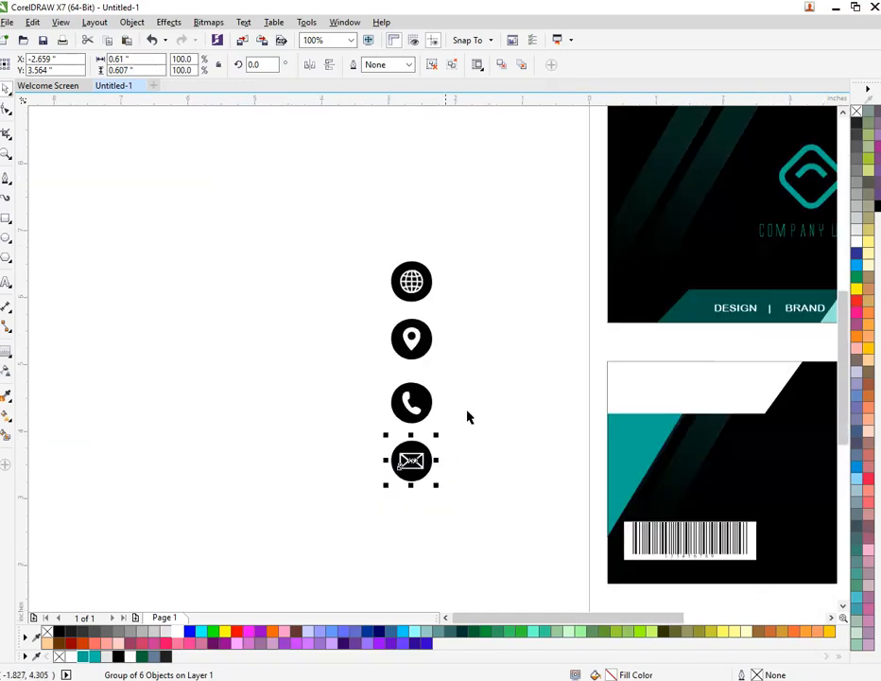
drag(354, 197, 531, 572)
key(ctrl+g)
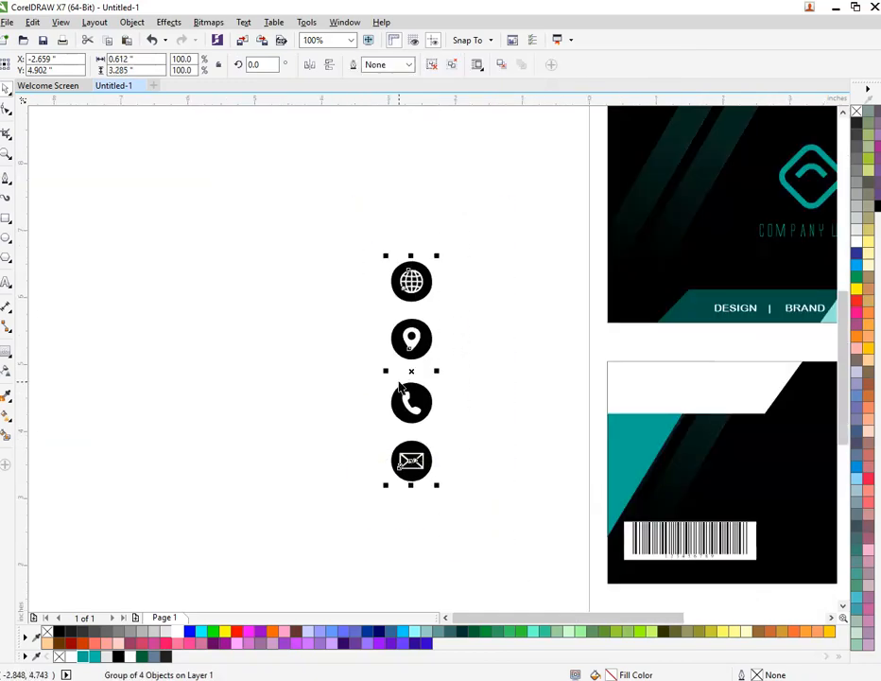
Move the grouped icon column onto the black back card, near its right edge.
scroll(406, 383, down, 1)
drag(406, 383, 712, 446)
scroll(711, 447, up, 1)
scroll(711, 447, up, 1)
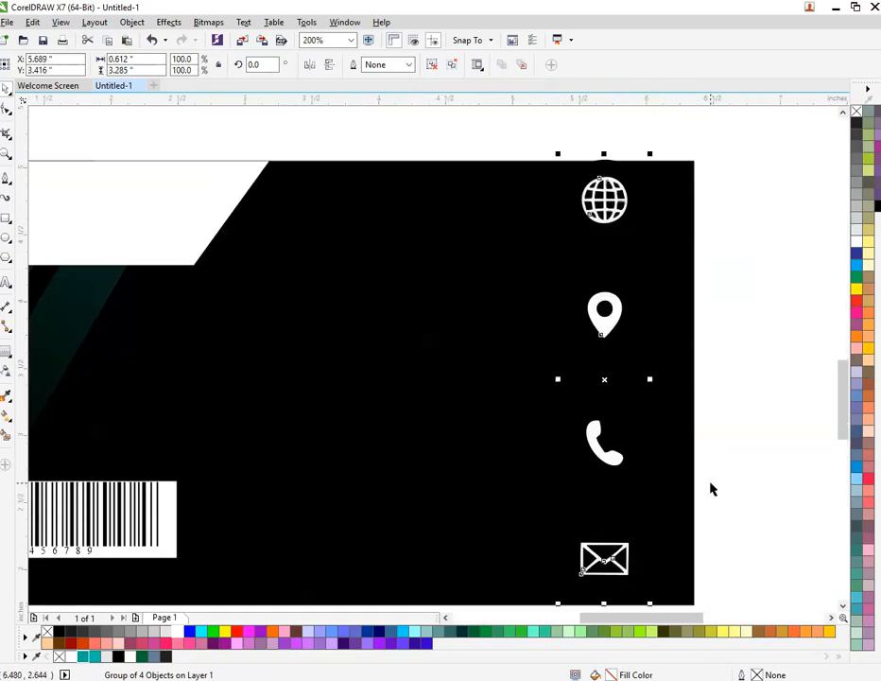
scroll(712, 488, down, 1)
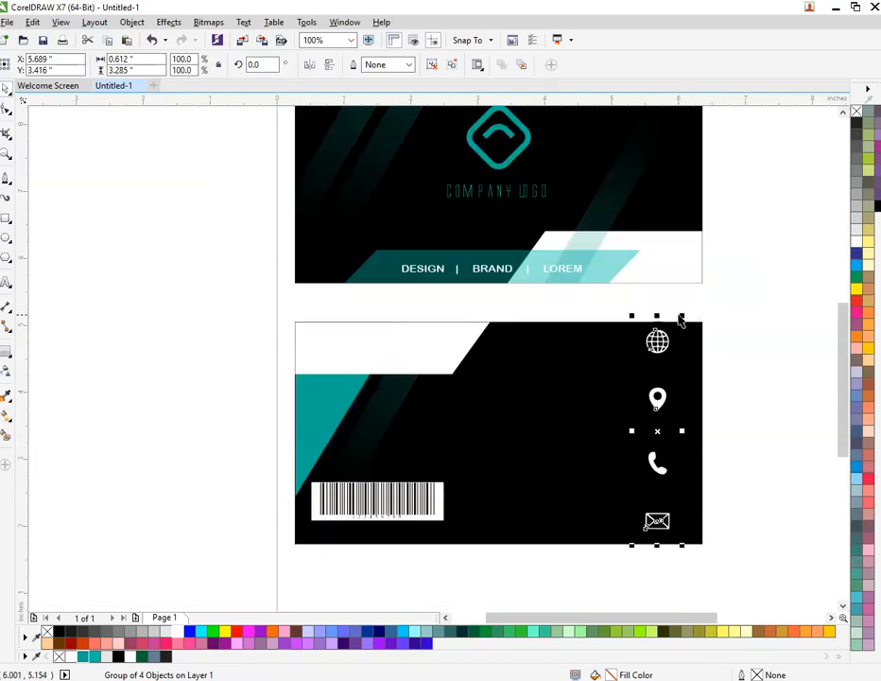
Scale the icon column down to about 0.29 by 1.55 inches and place it close to the back card's right edge, beside the lower half.
drag(681, 320, 667, 462)
scroll(681, 484, up, 1)
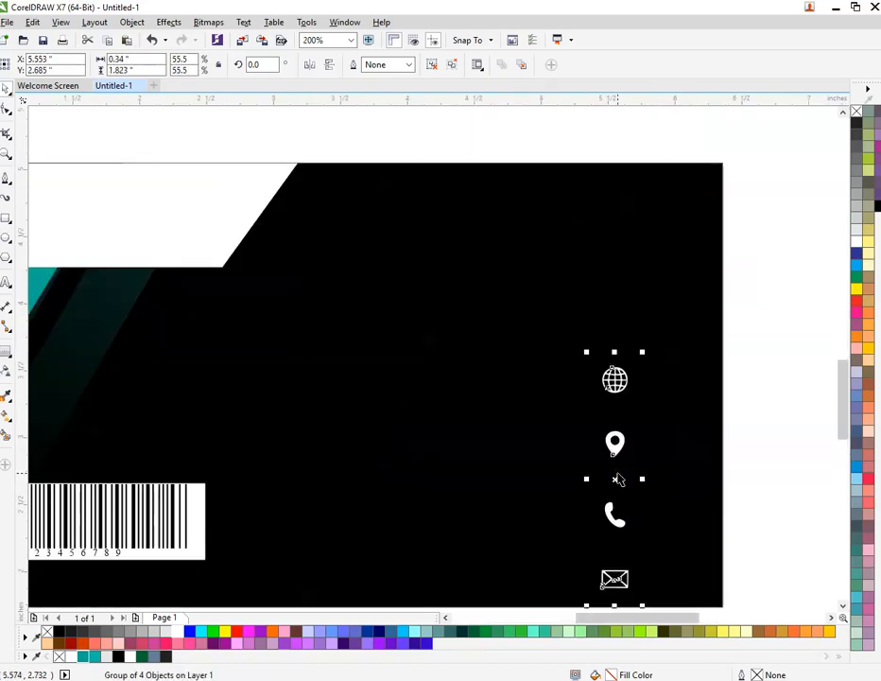
drag(618, 479, 664, 460)
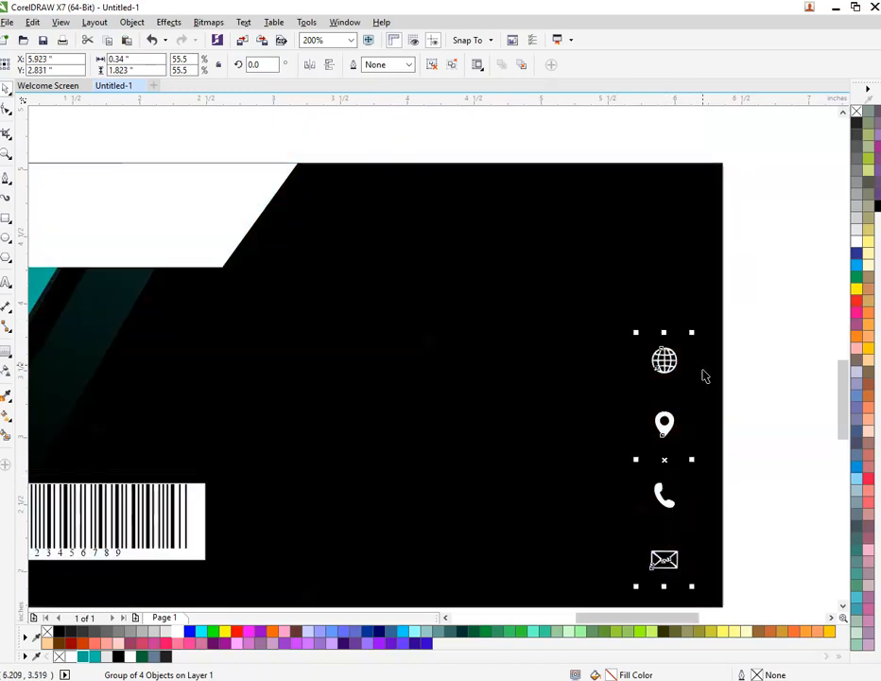
drag(694, 336, 687, 353)
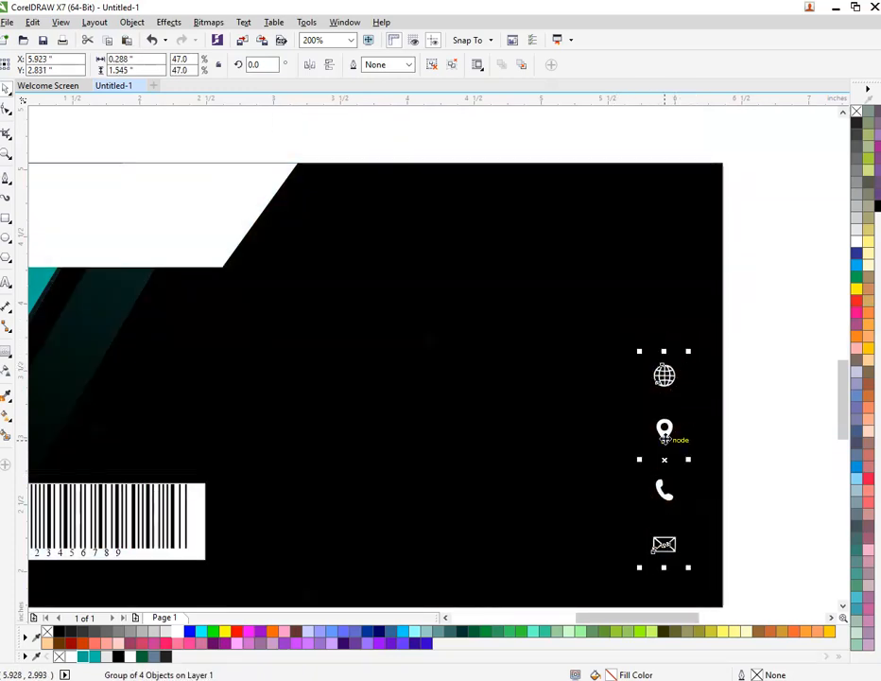
drag(667, 458, 681, 460)
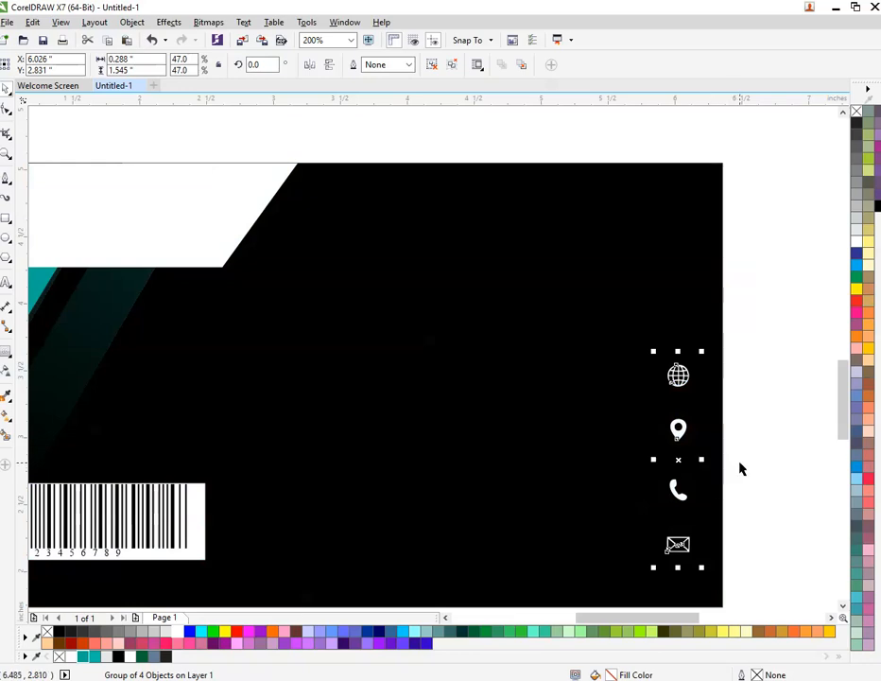
click(740, 468)
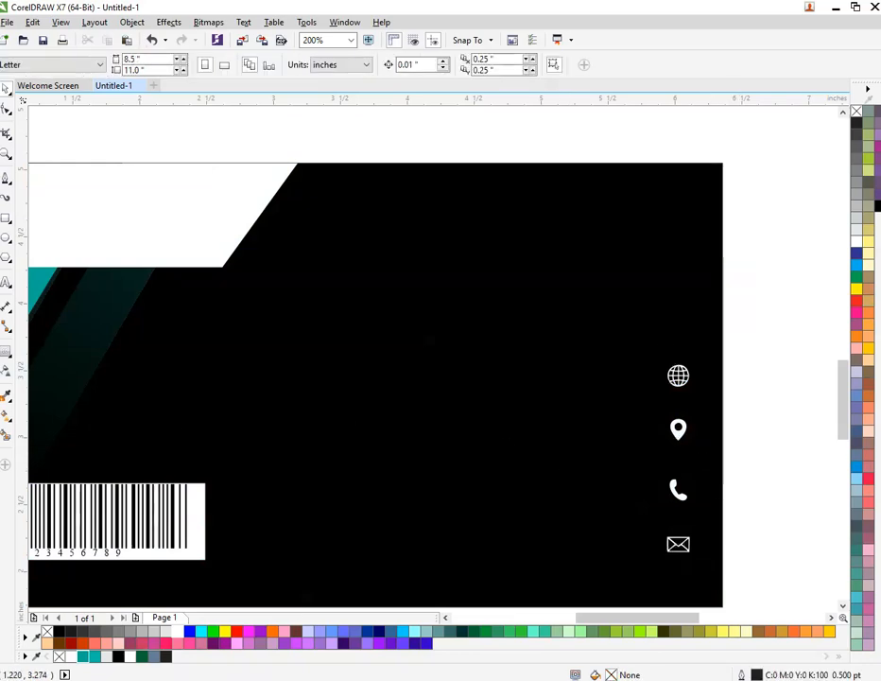
Start an artistic text block below the back card with the placeholder line "123 DUMMY, LOREM IPSUM".
click(6, 281)
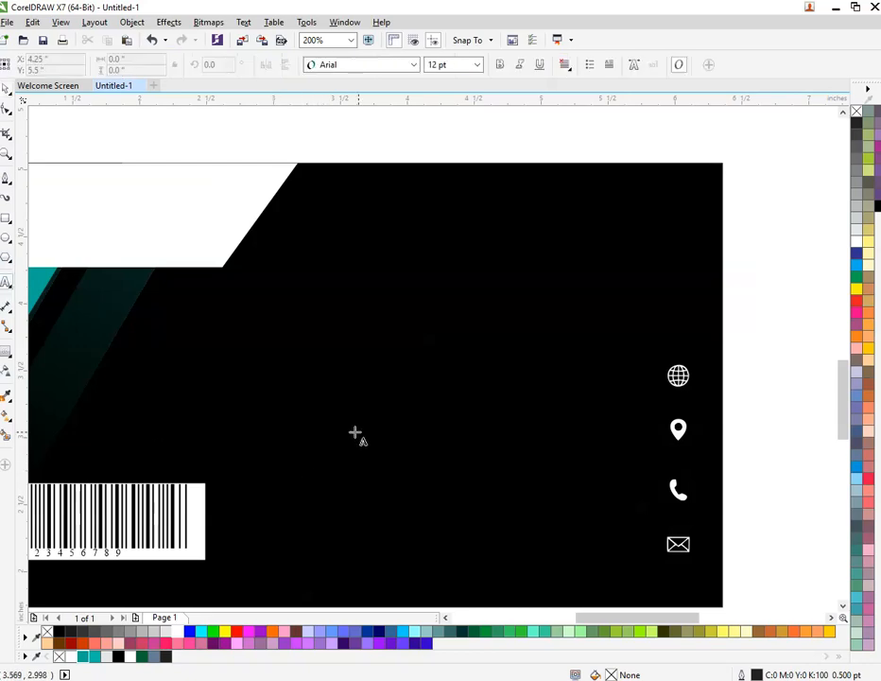
click(290, 395)
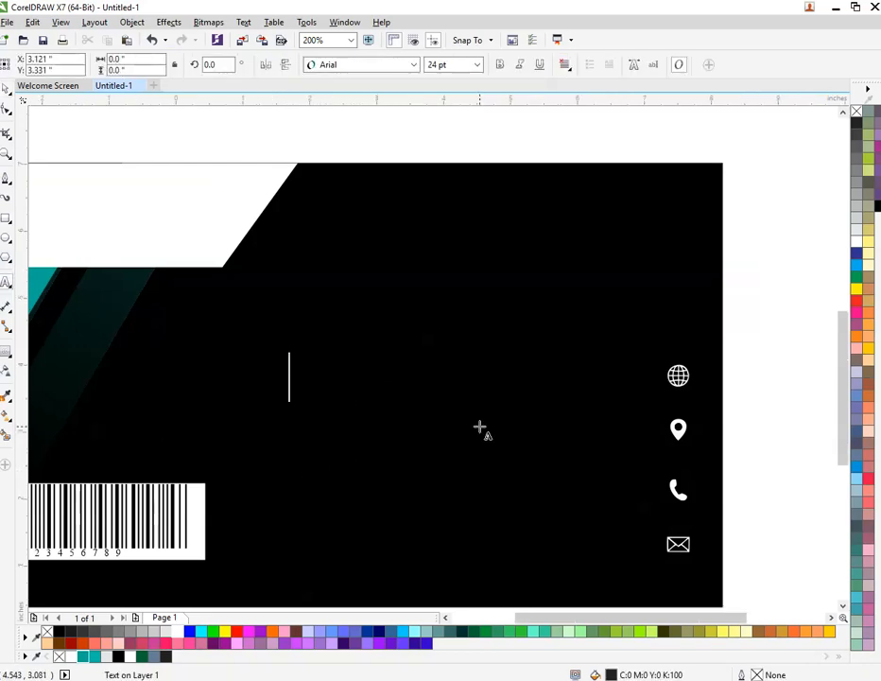
scroll(479, 427, down, 1)
scroll(393, 573, up, 1)
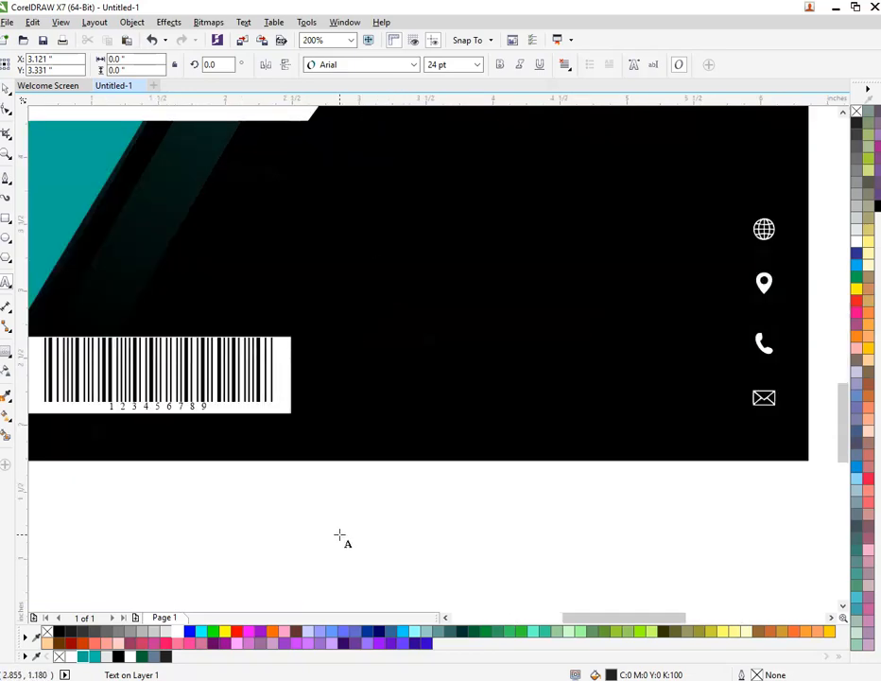
click(339, 536)
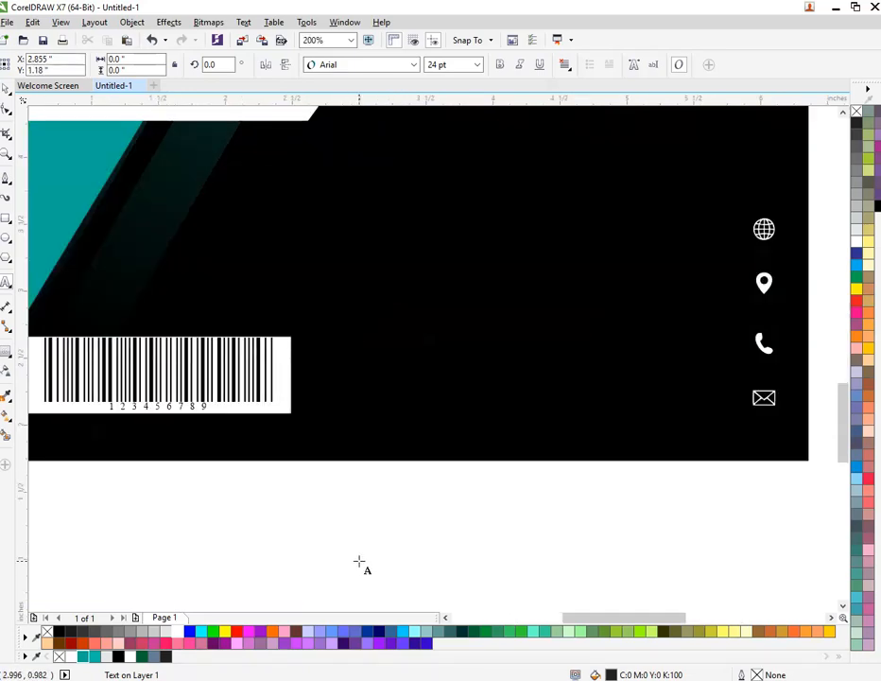
text(123)
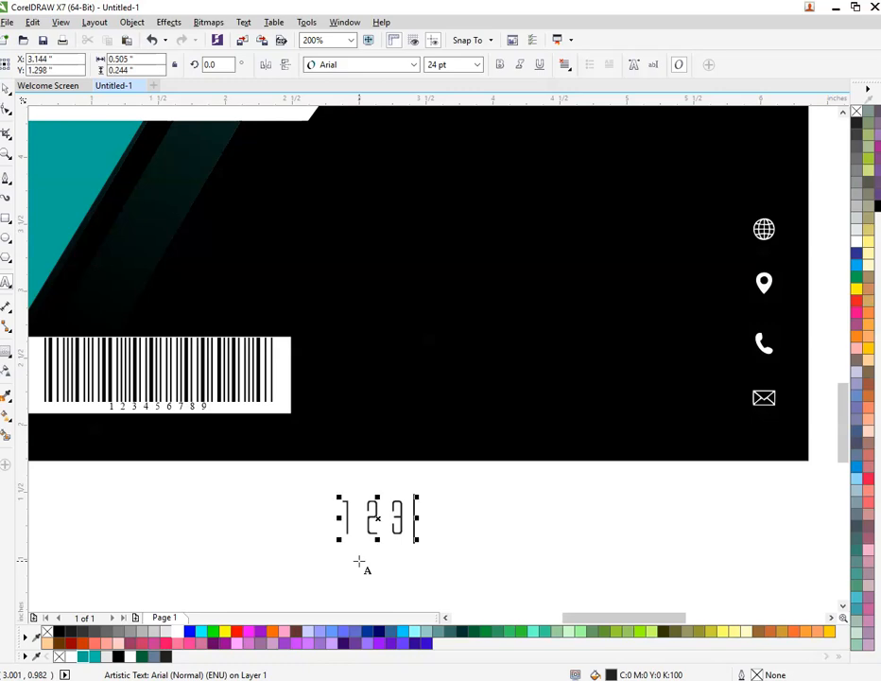
text( DUMMY)
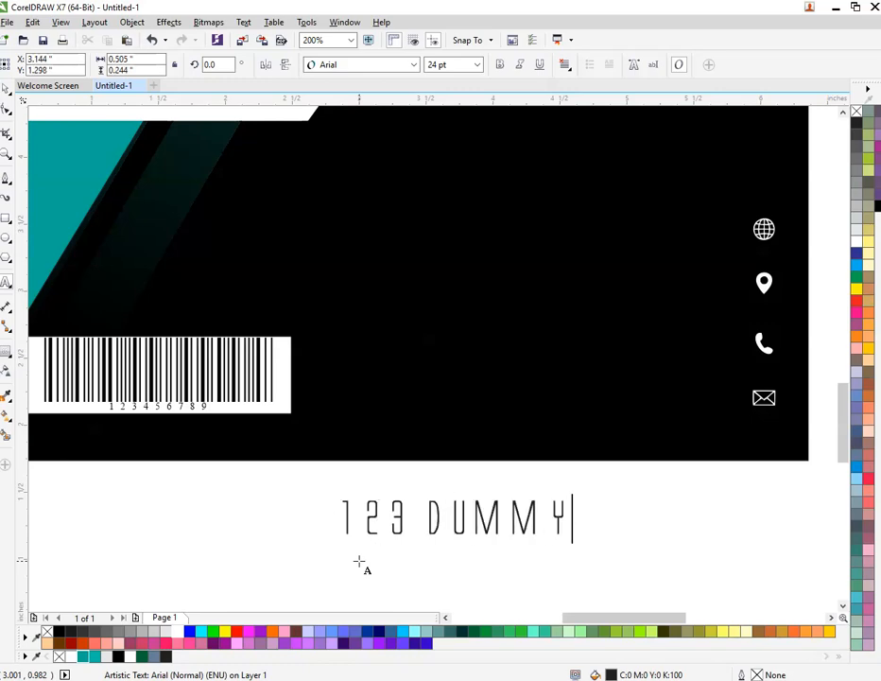
text(, )
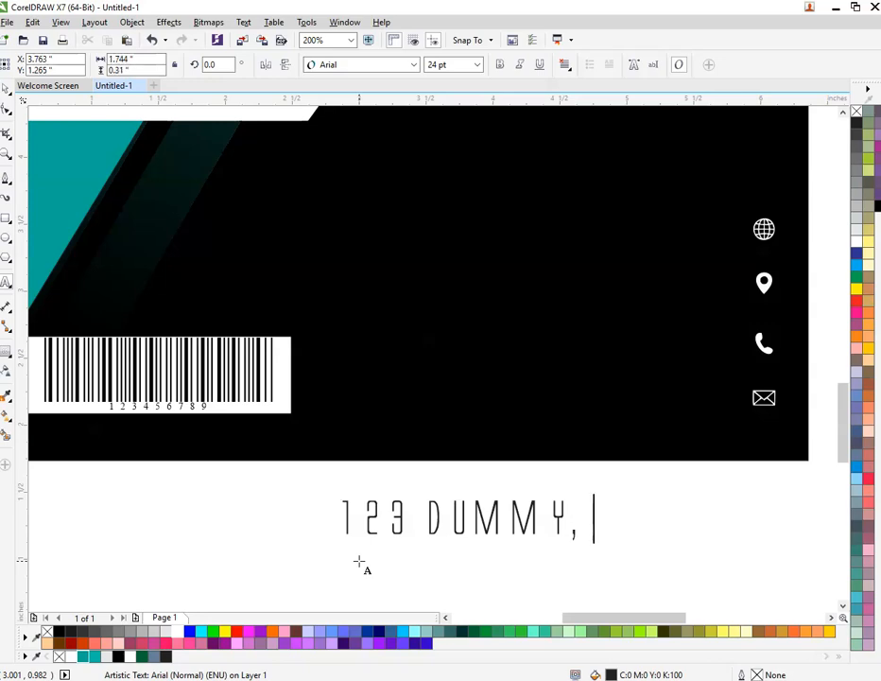
text(LORE)
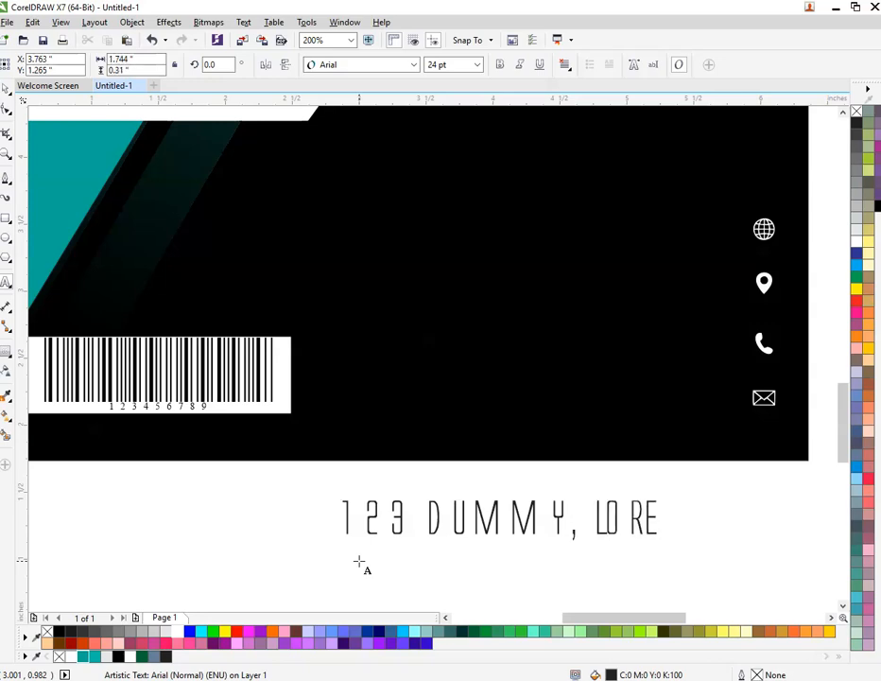
text(M )
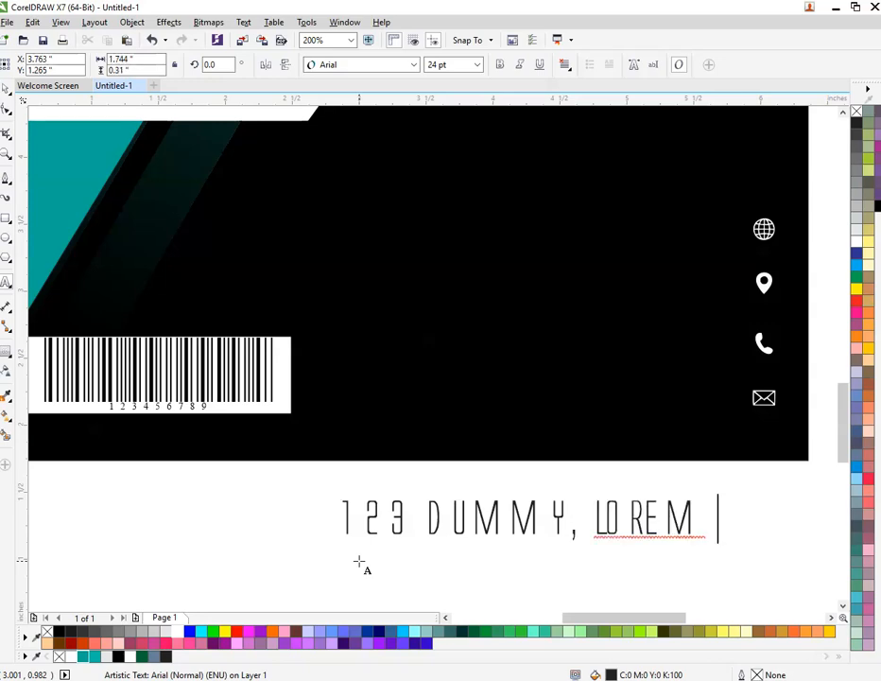
text(IPSI)
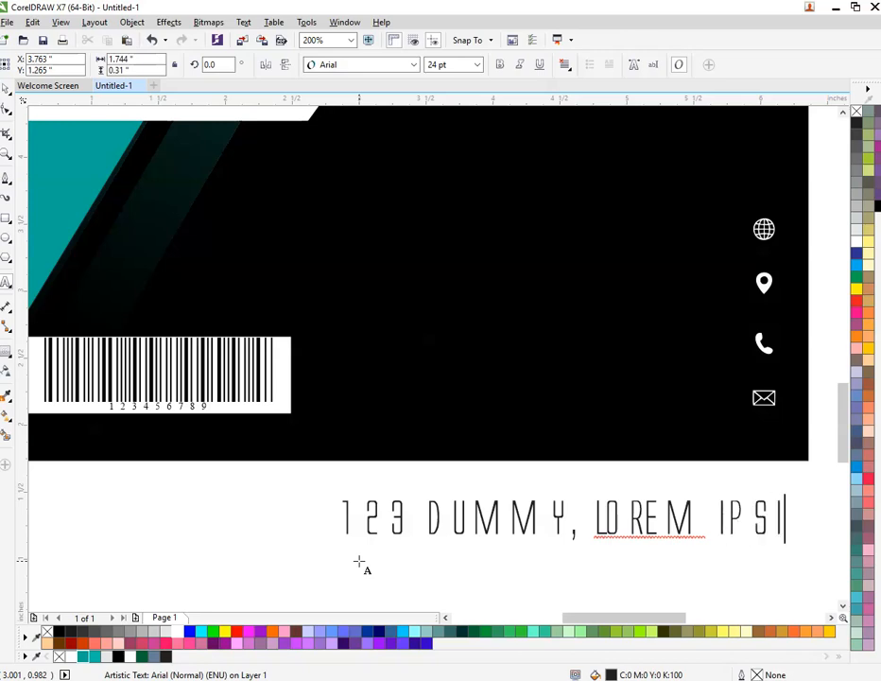
key(BackSpace)
text(UM)
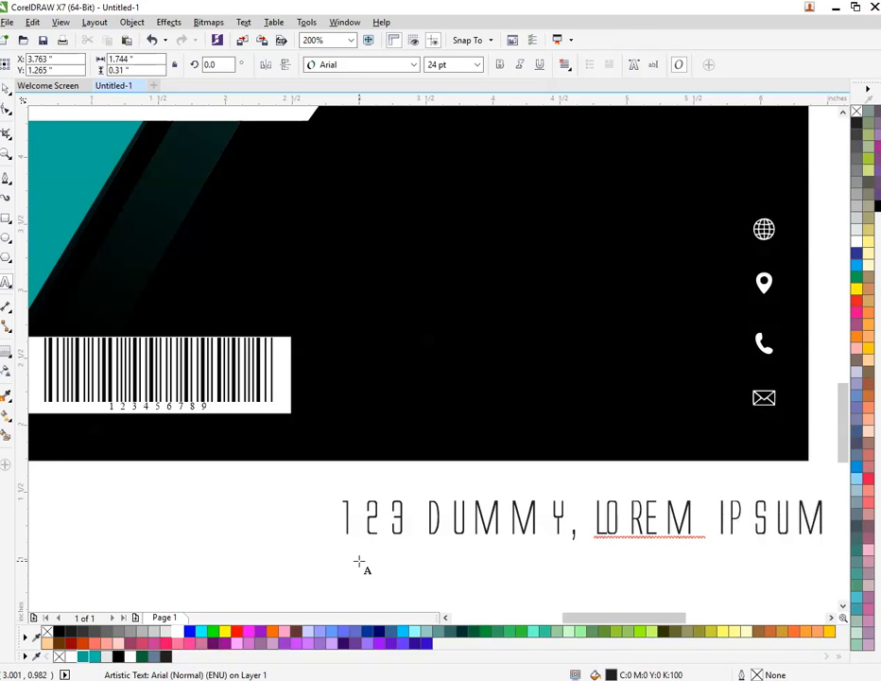
Add a second line with a placeholder phone number to the contact text block.
key(Return)
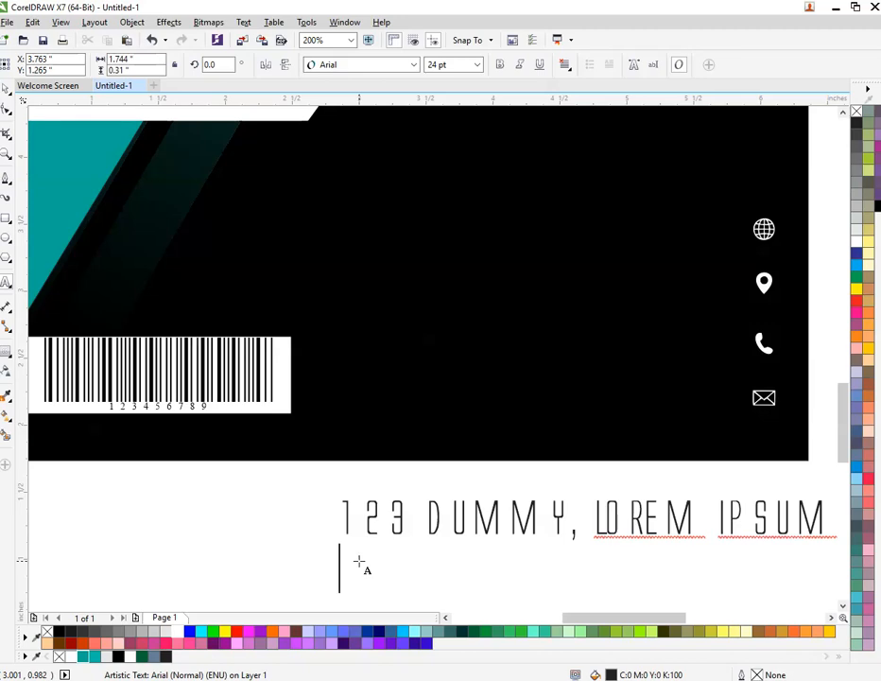
text(+00)
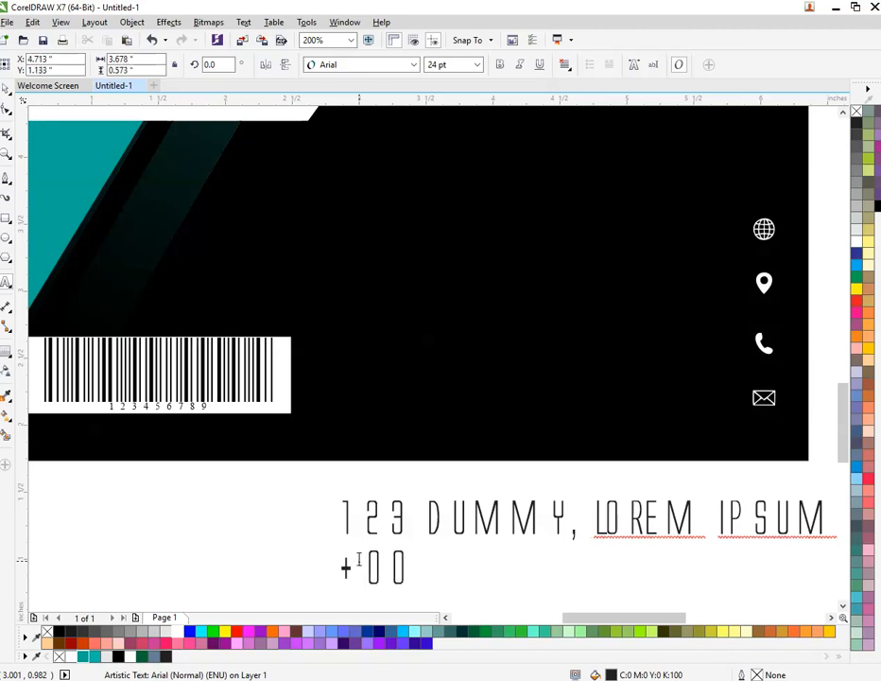
text( 12)
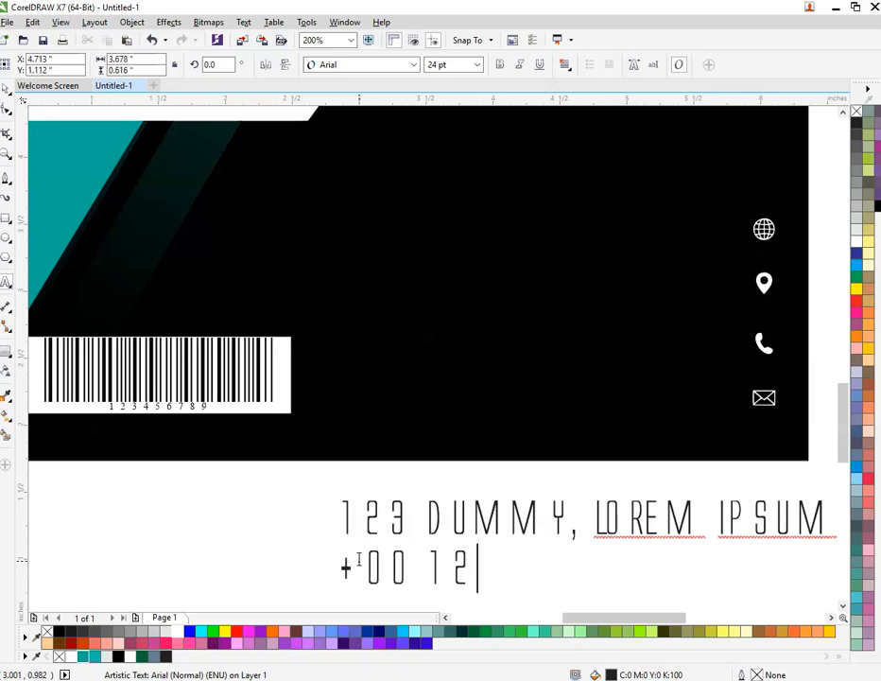
text(34)
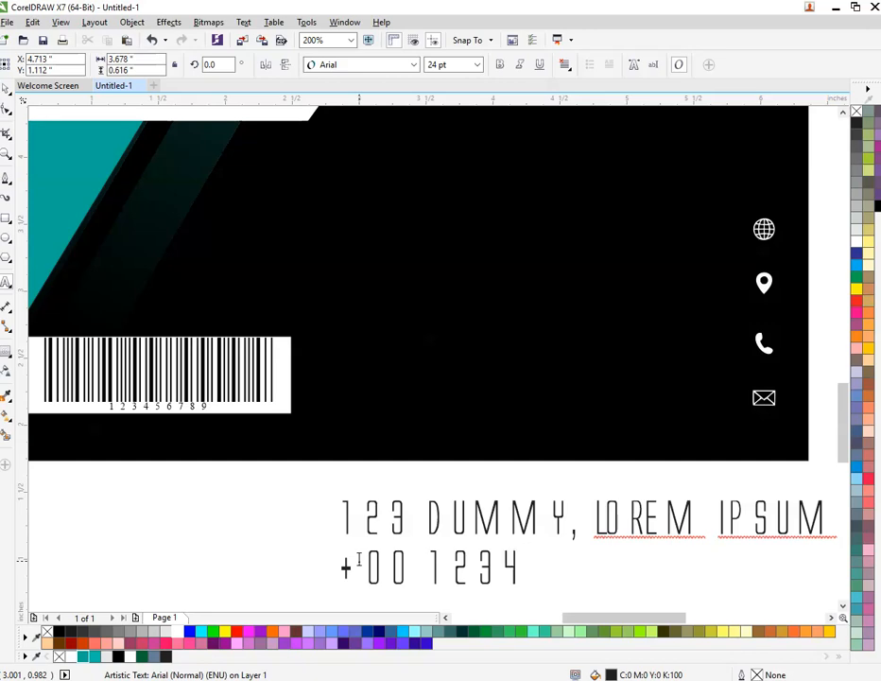
text( 5XXXX)
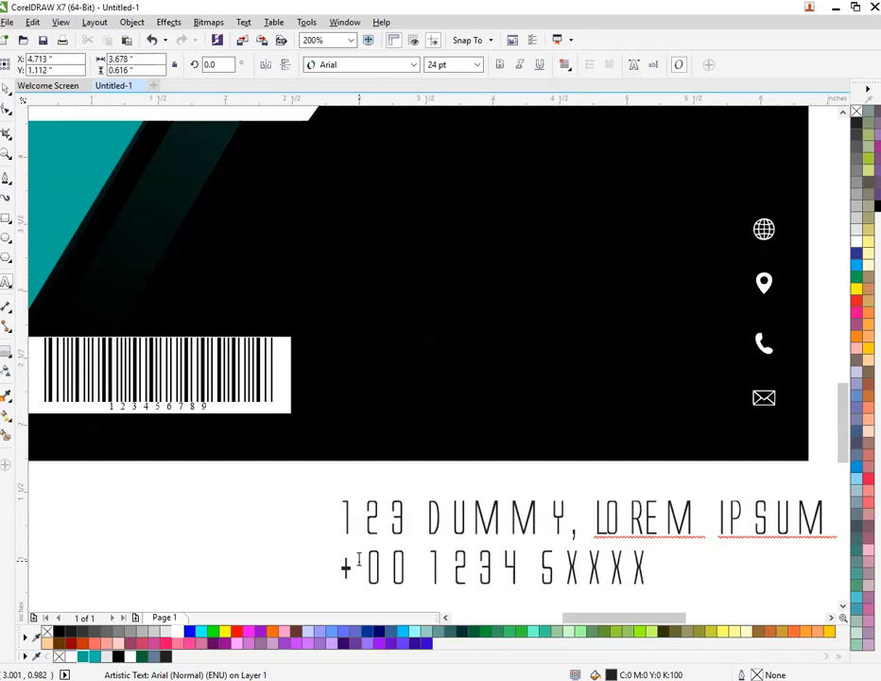
key(BackSpace)
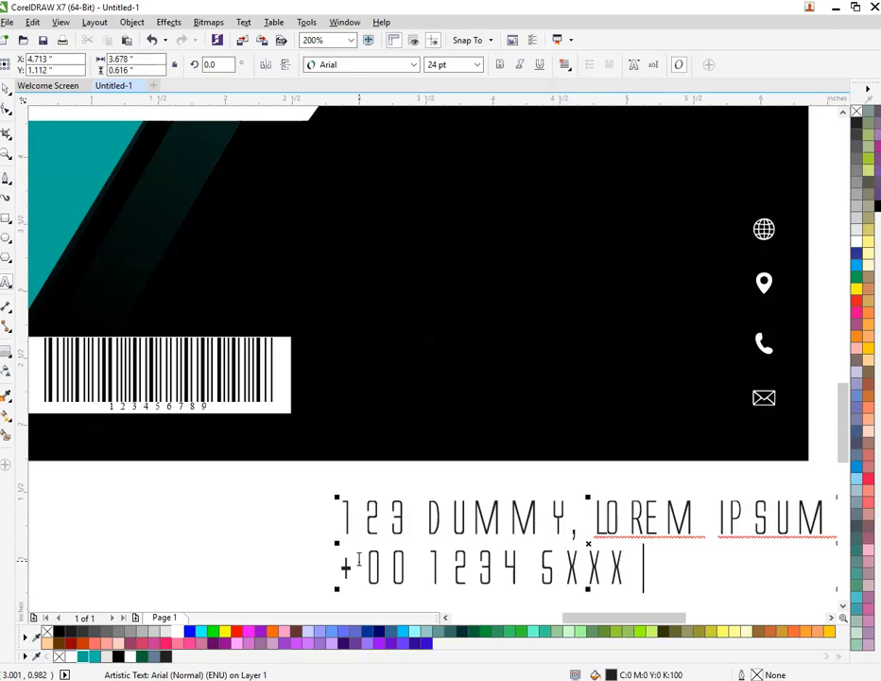
text(9012)
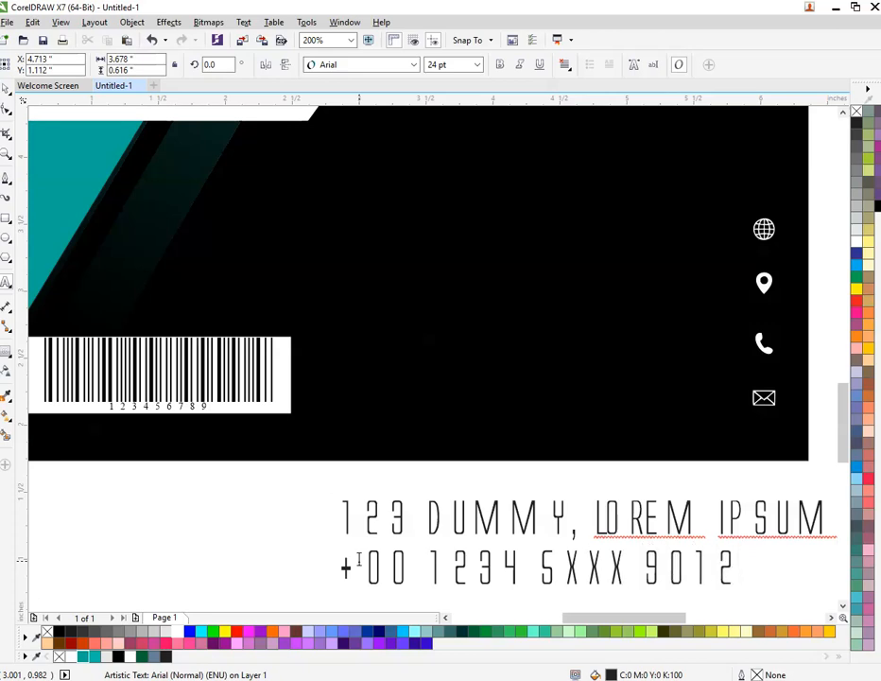
Add "YOUREMAILSPCCE" as the third line of the contact text block.
key(Return)
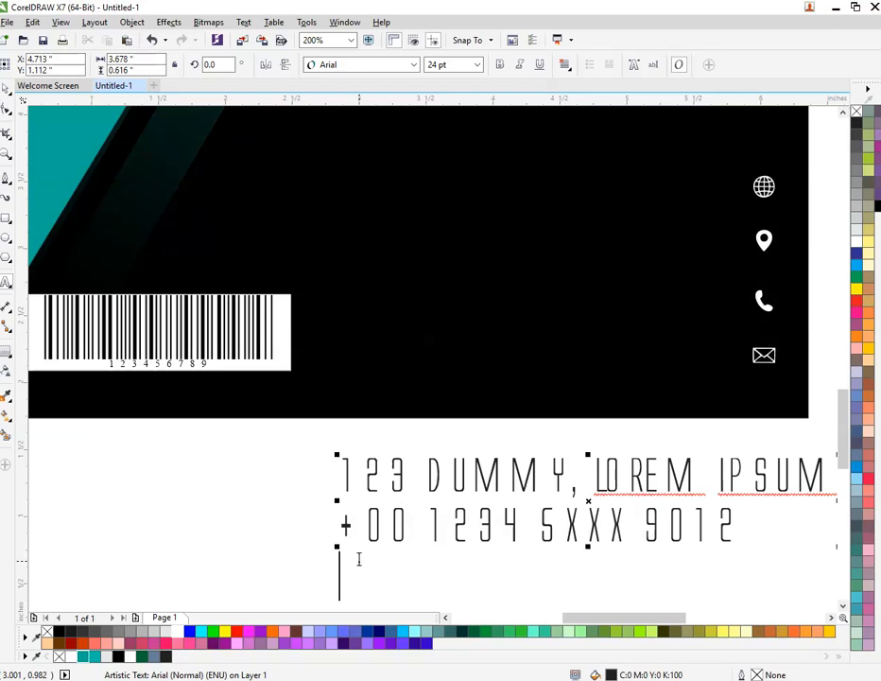
text(YOUT)
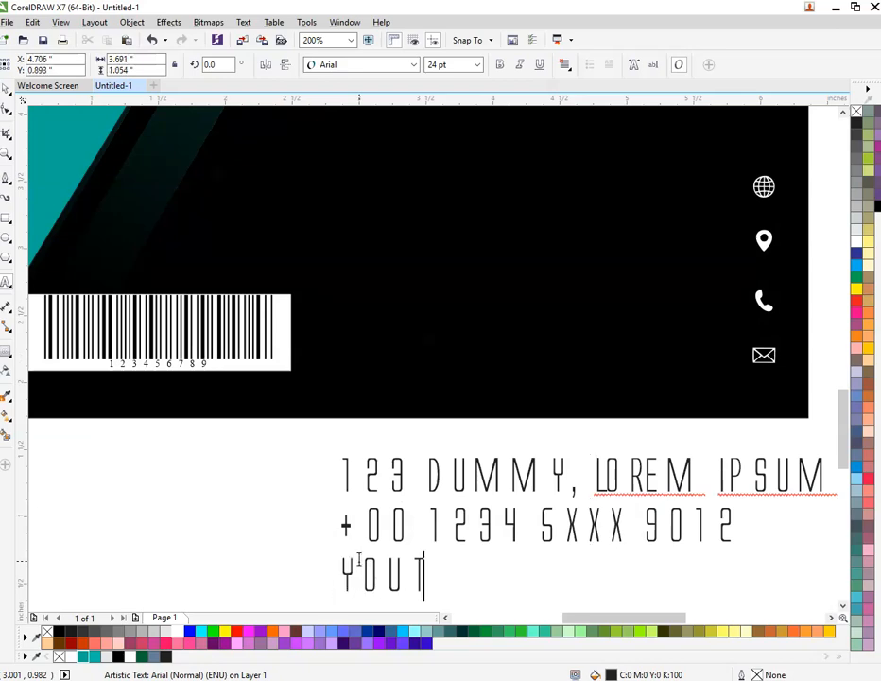
key(BackSpace)
text(REMAIL)
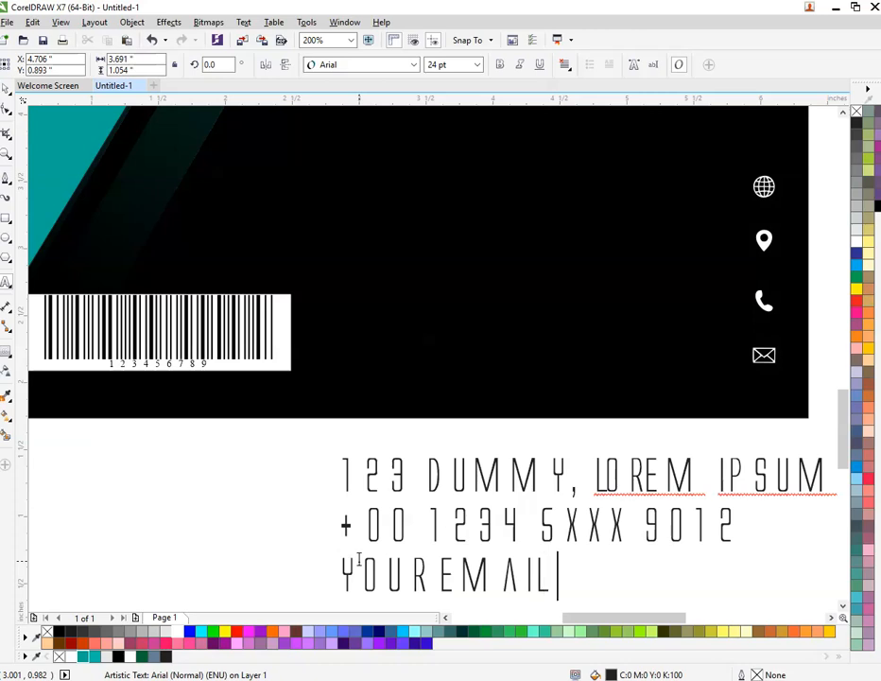
text(SPCARE)
key(BackSpace)
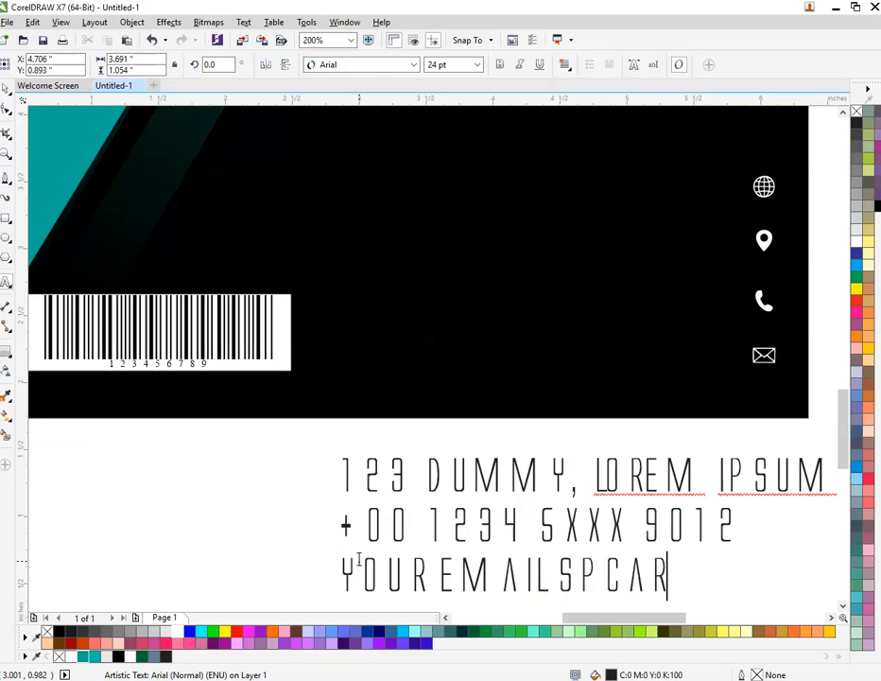
key(BackSpace)
key(BackSpace)
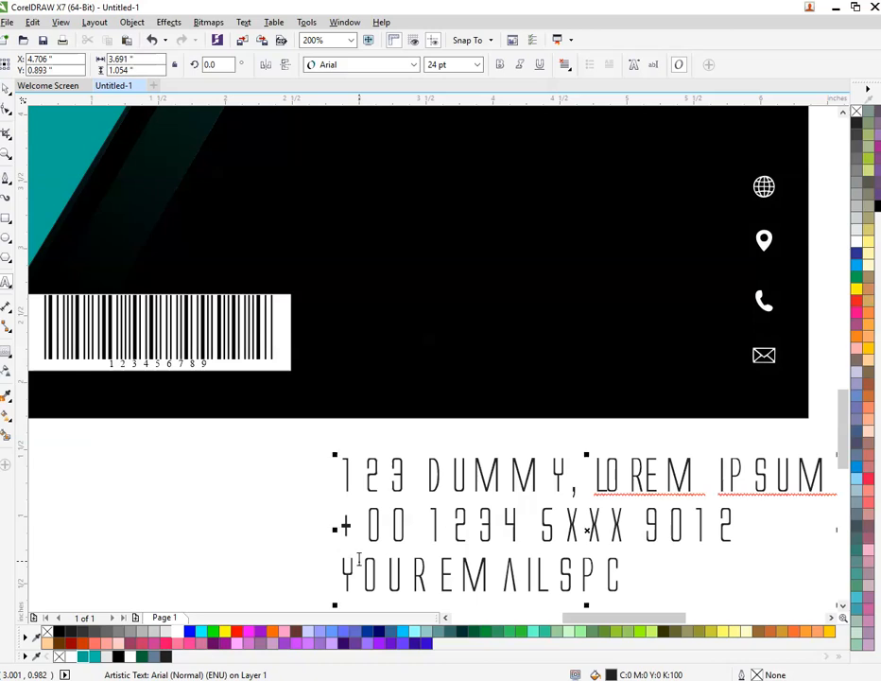
text(CE)
Add "WEBSITE ADDRESS" as the fourth line of the contact text block.
key(Return)
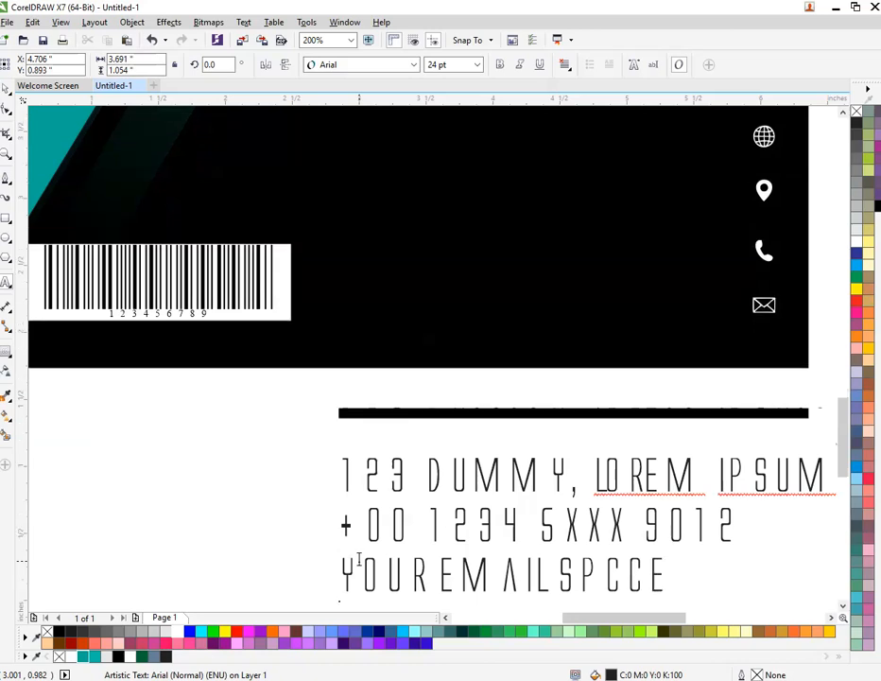
text(WEBSI)
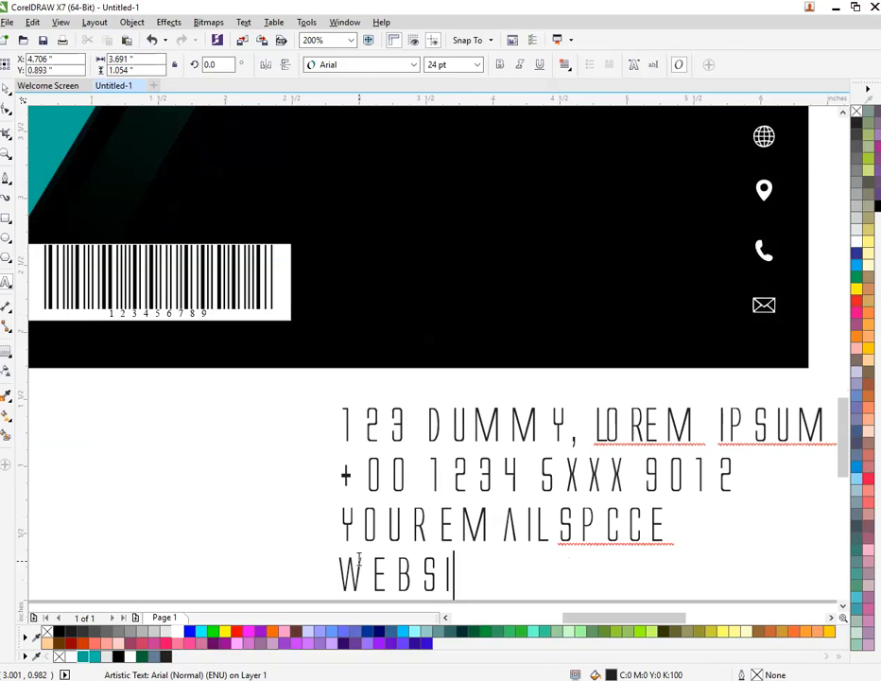
text(TE )
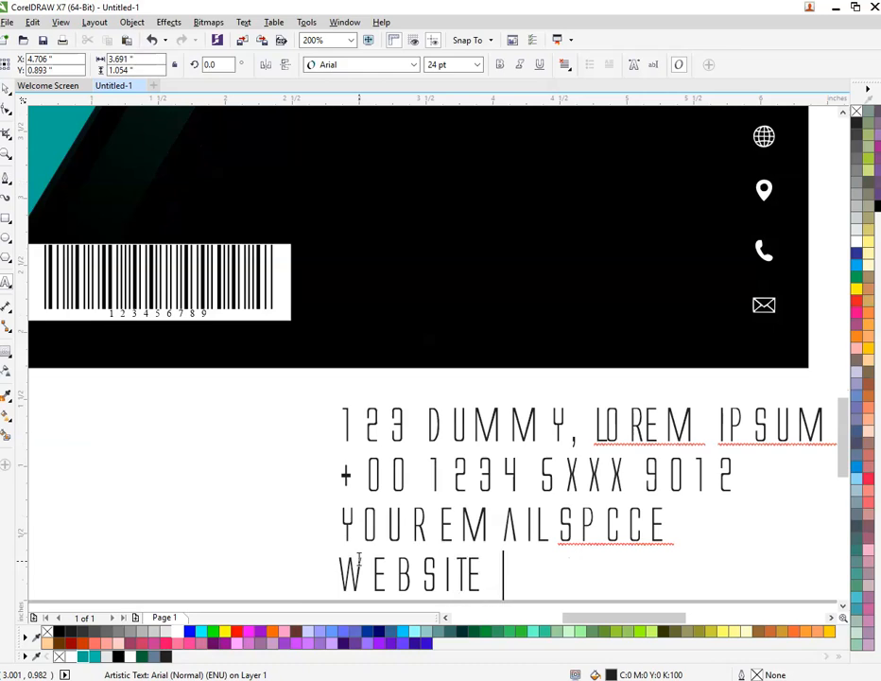
text(ADD)
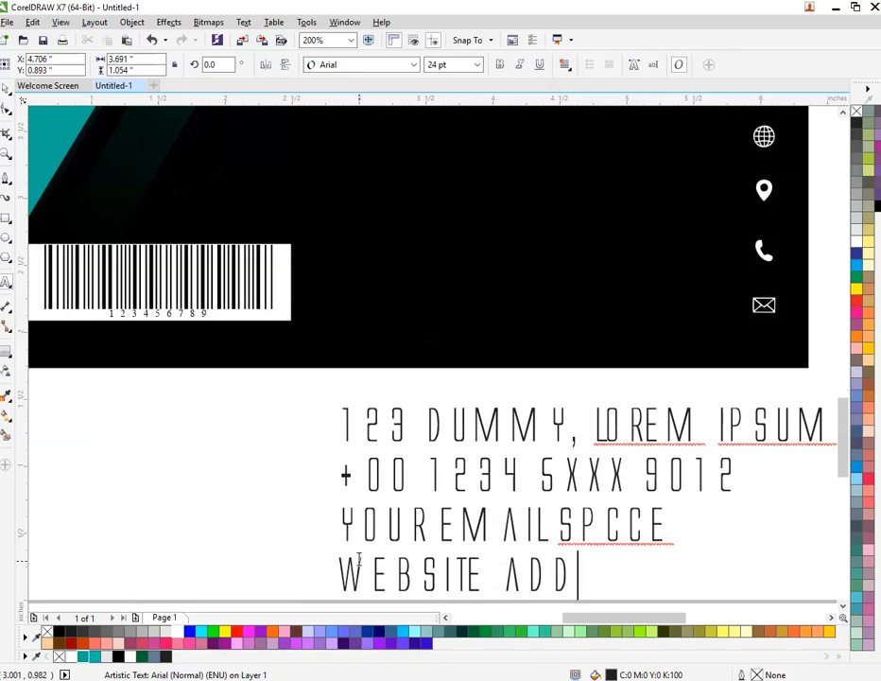
text(RE)
key(BackSpace)
text(RESS)
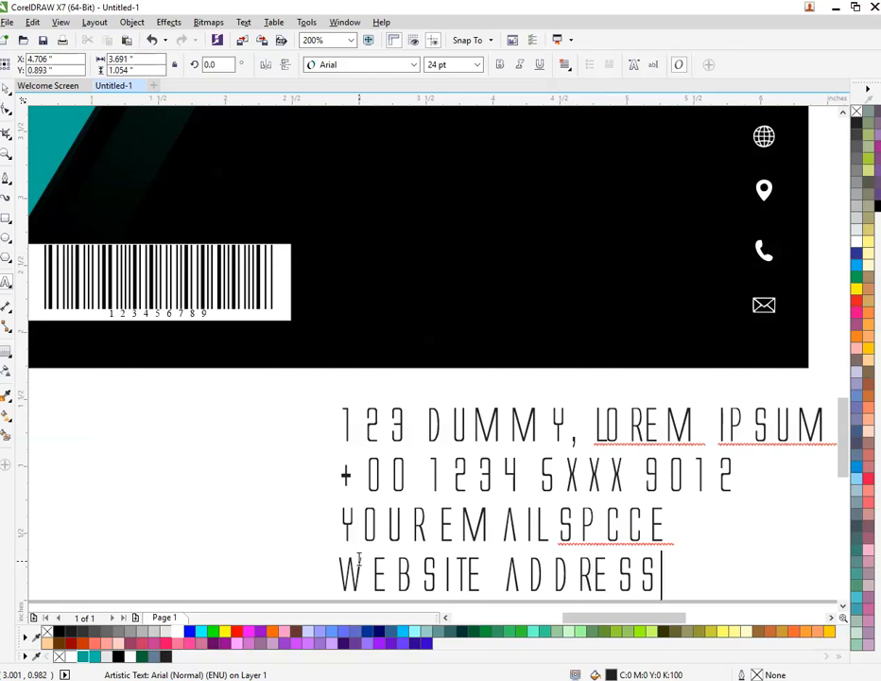
Complete the fourth contact line so it reads "WEBSITE ADDRESS HERE" and finish the text entry.
text( HERE)
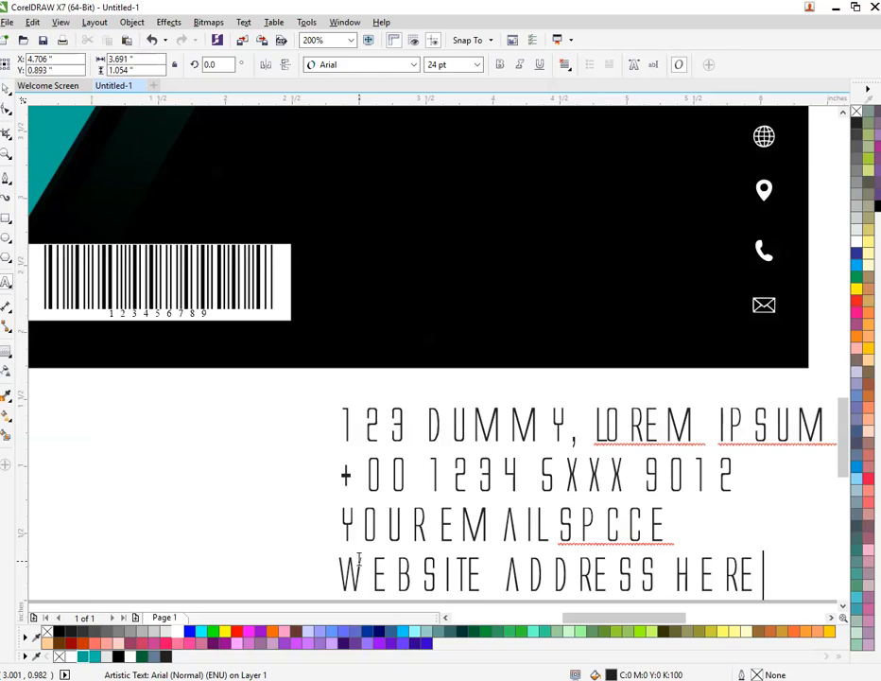
key(ctrl+space)
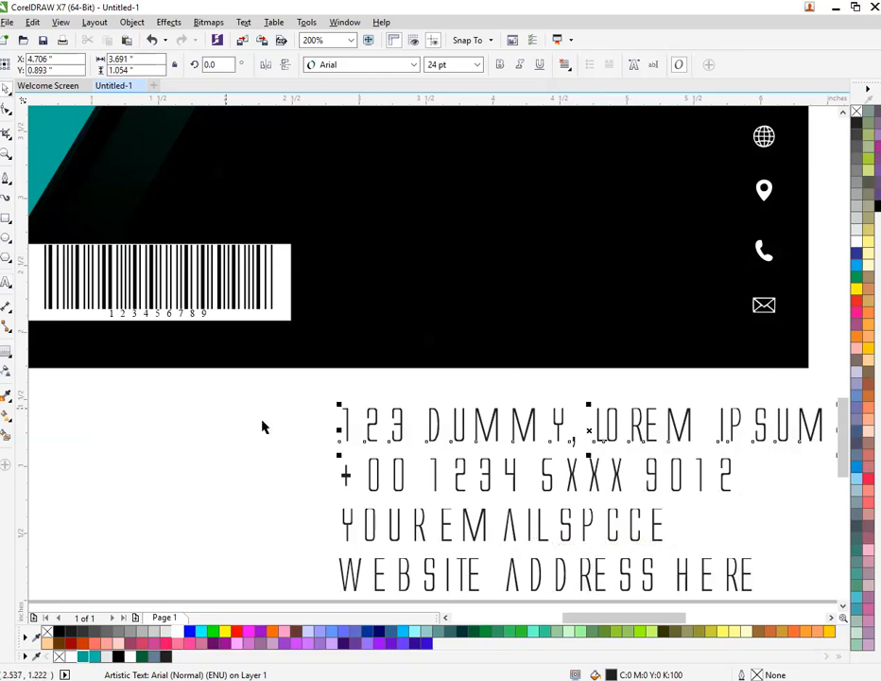
click(238, 415)
Move the four contact text lines onto the black area of the back card beside the icon column and color them white.
scroll(474, 379, down, 1)
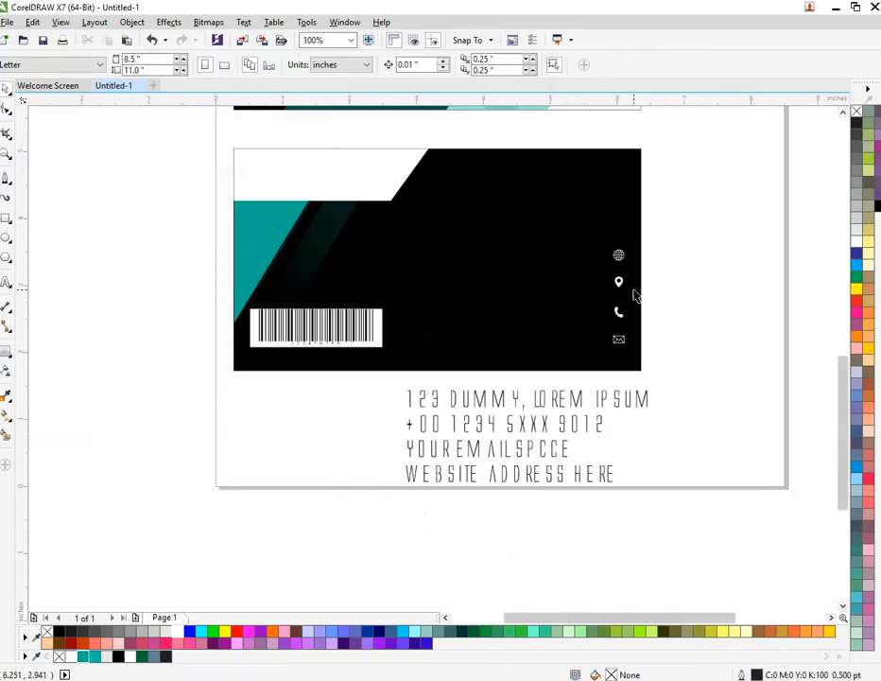
scroll(632, 295, up, 1)
scroll(486, 499, down, 1)
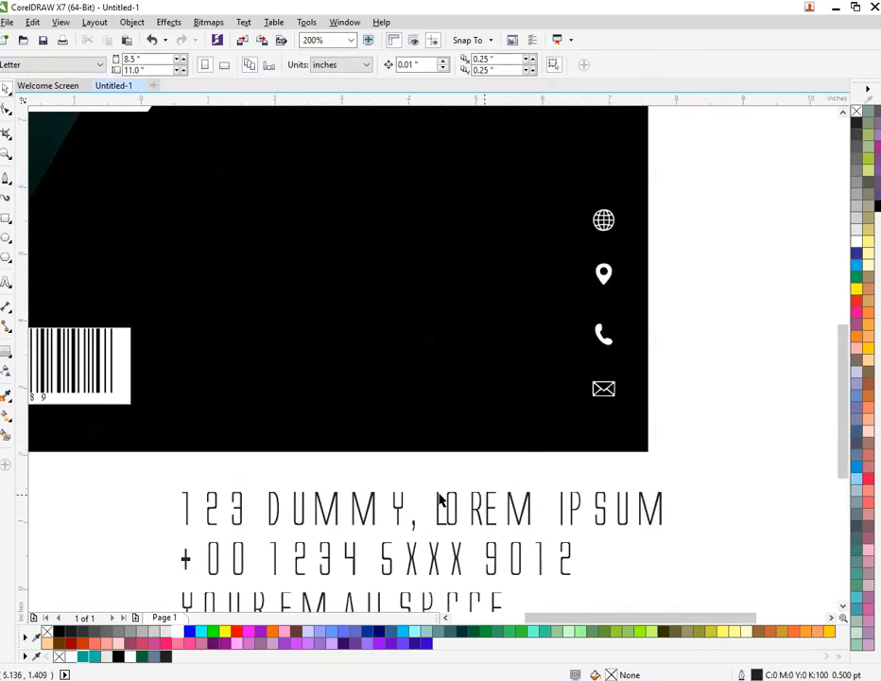
drag(307, 487, 619, 568)
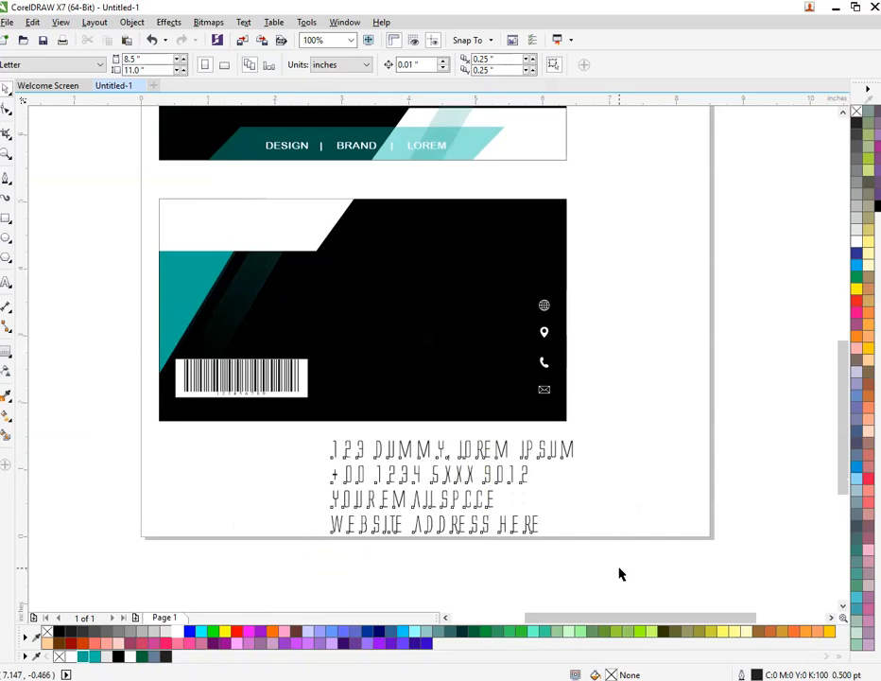
drag(455, 483, 424, 336)
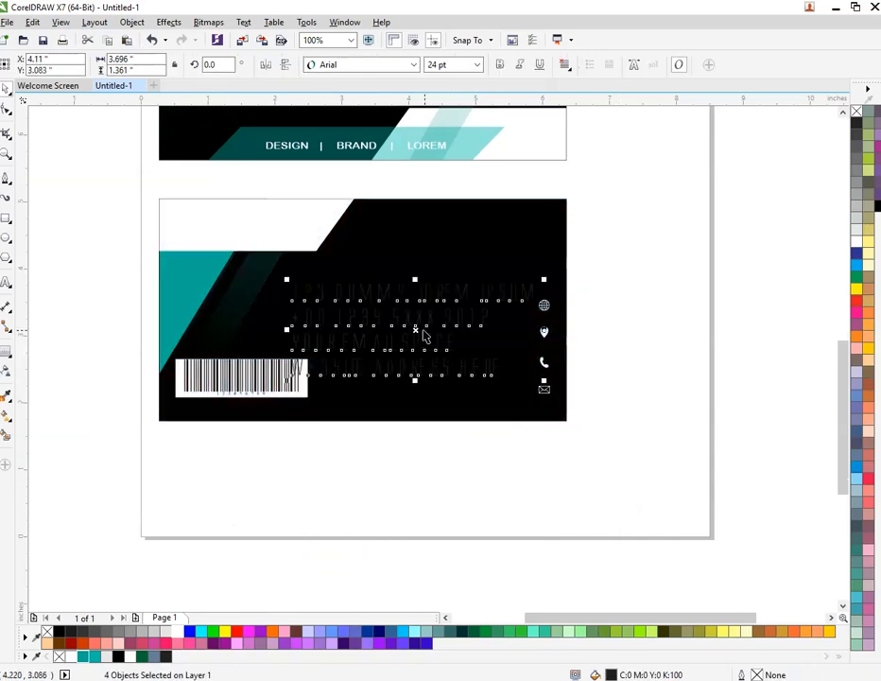
scroll(448, 315, up, 1)
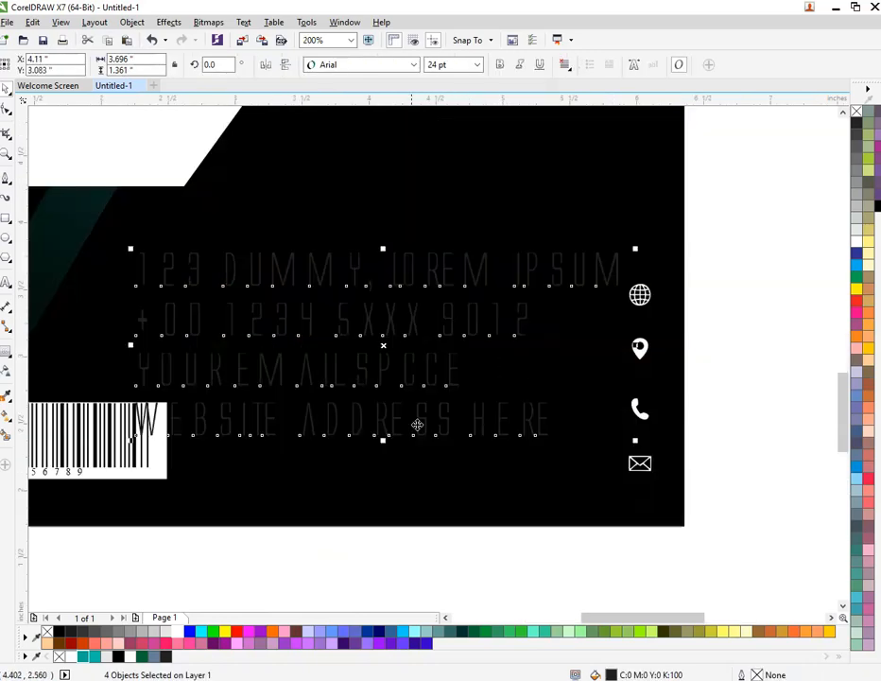
right_click(180, 632)
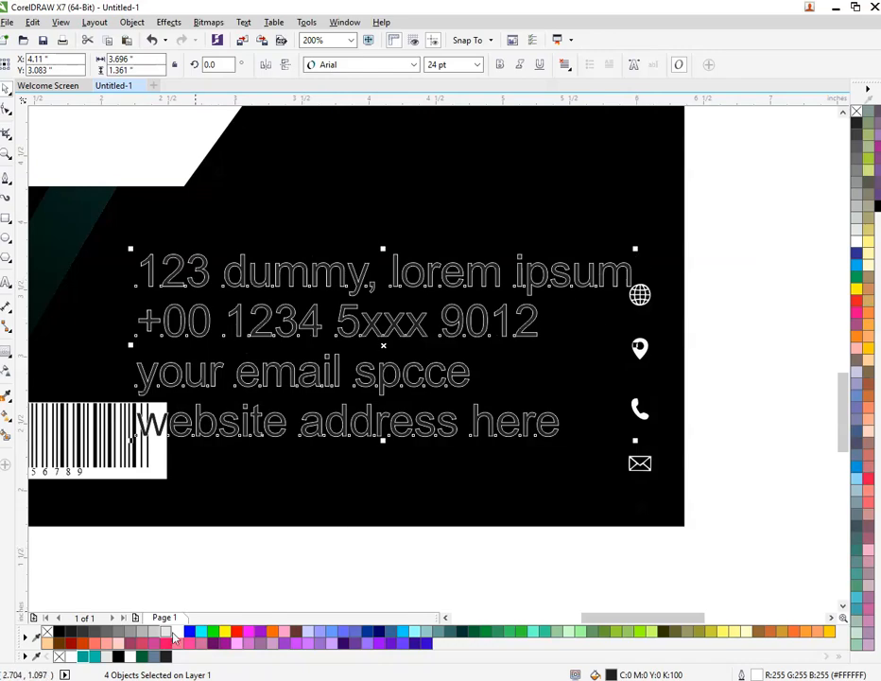
click(176, 633)
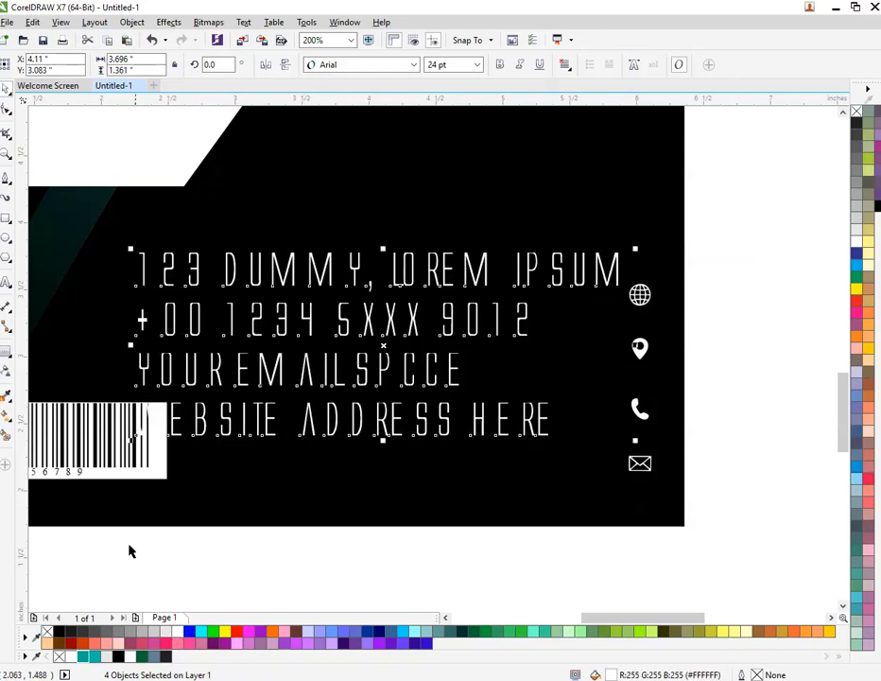
Scale the contact lines down to about 17 pt and shift the address line slightly toward the icons.
drag(628, 250, 577, 277)
click(687, 246)
drag(525, 305, 541, 306)
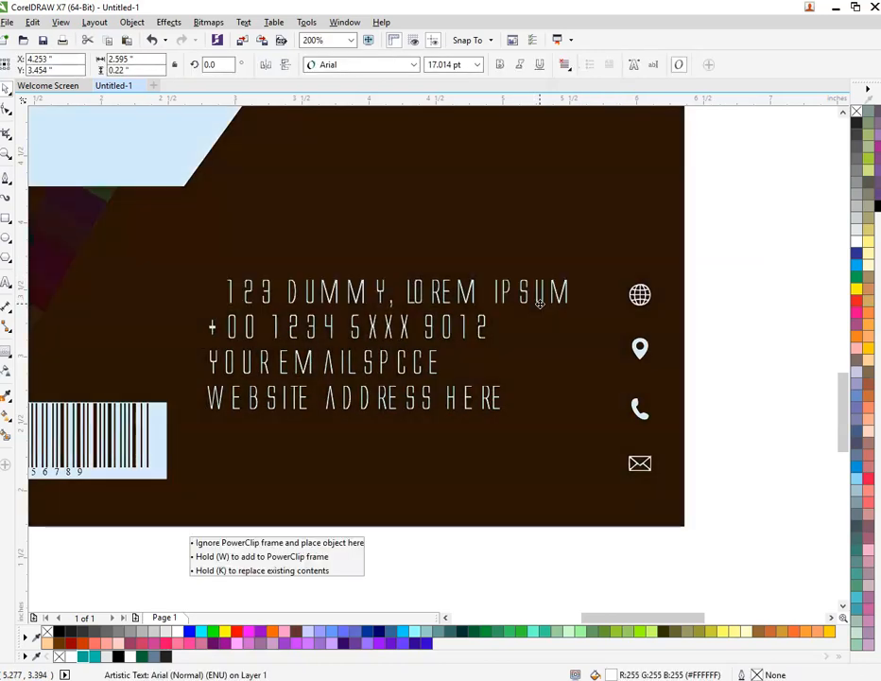
shift+click(639, 296)
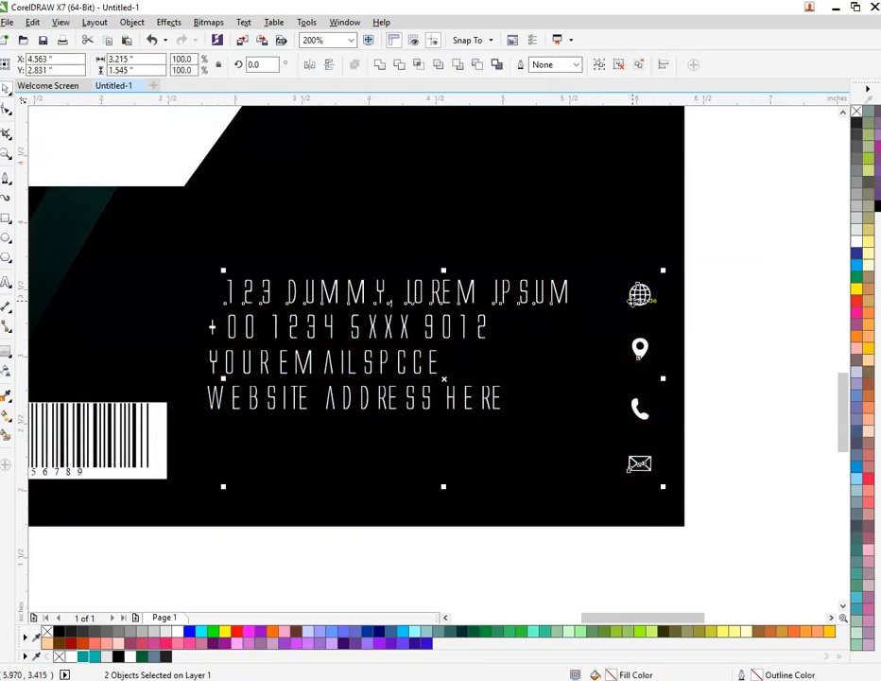
key(c)
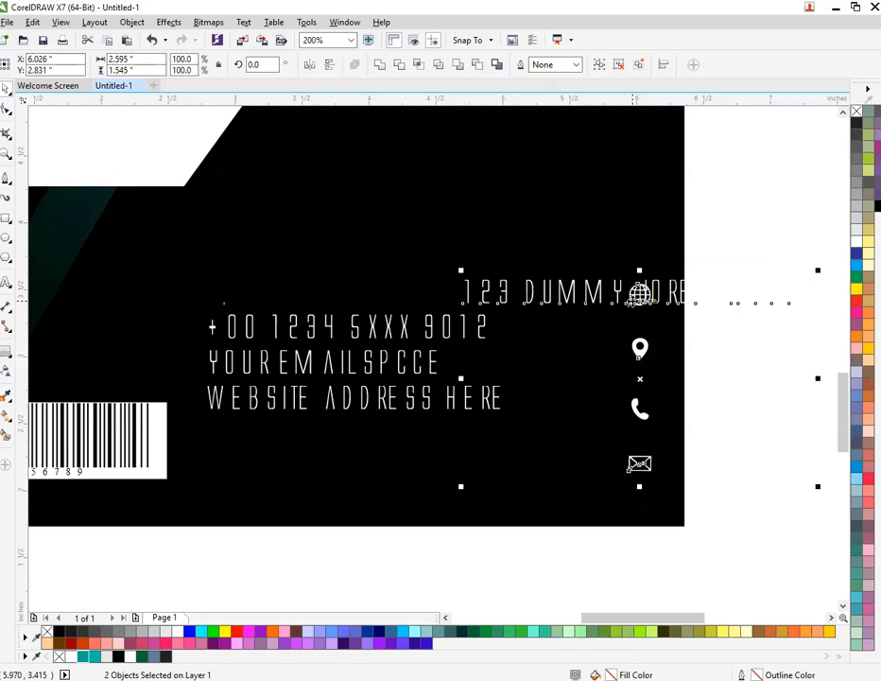
key(ctrl+z)
key(e)
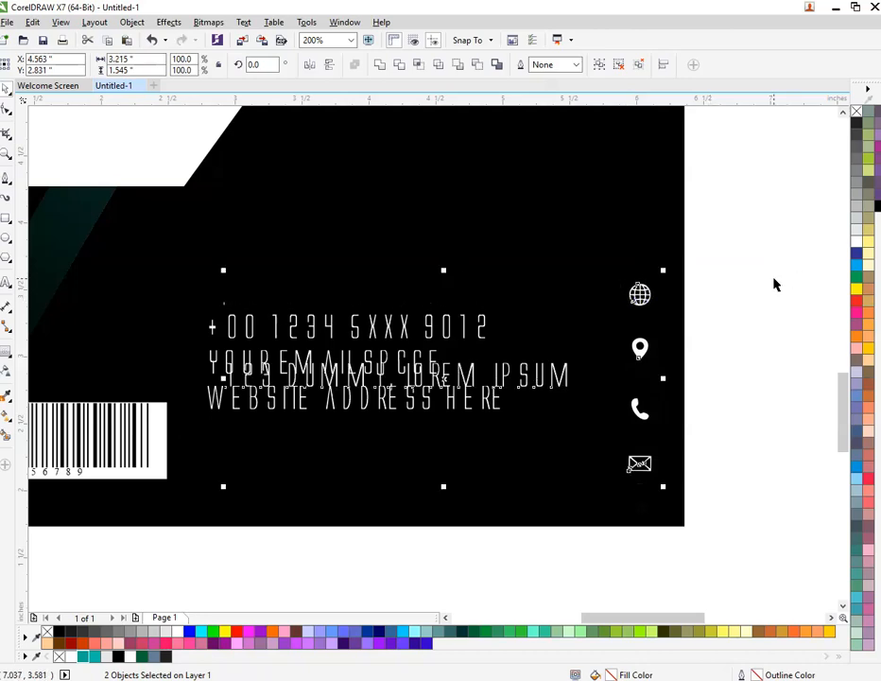
key(Delete)
key(ctrl+z)
key(ctrl+z)
Ungroup the icon column into separate icons and try to align the address line vertically with the globe icon.
click(665, 300)
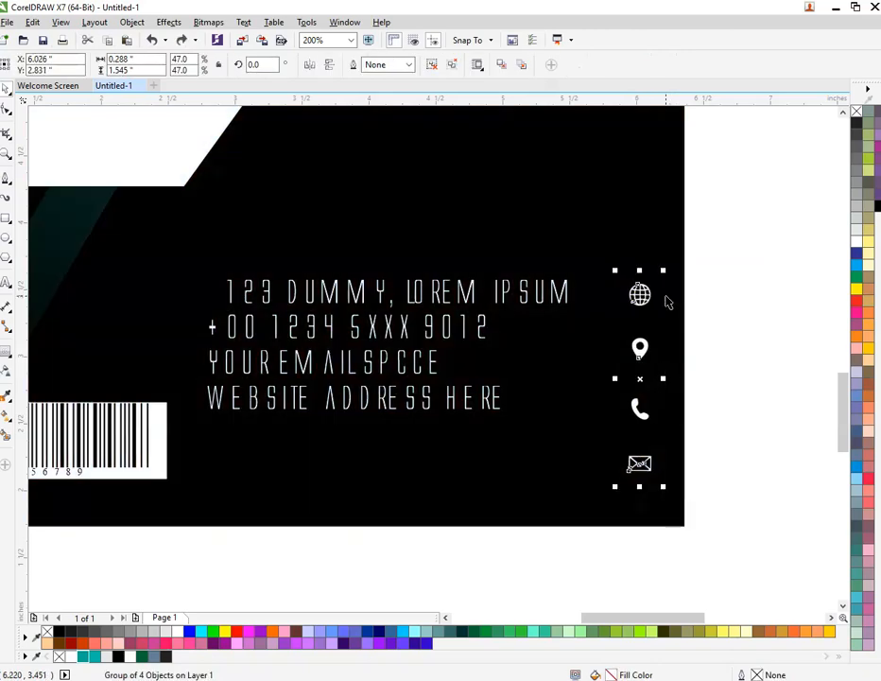
key(ctrl+u)
click(724, 307)
click(577, 302)
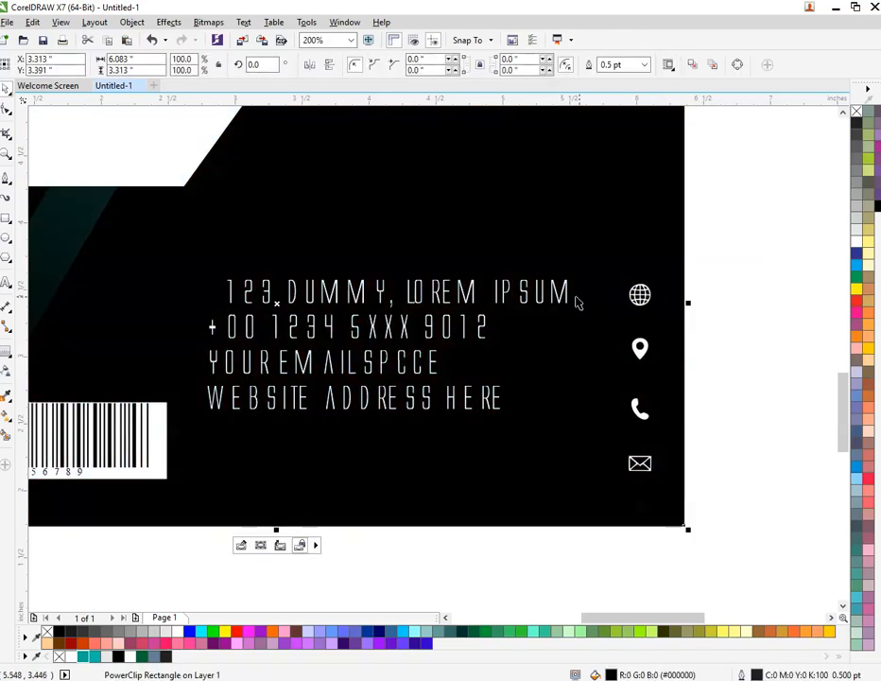
shift+click(640, 297)
key(Escape)
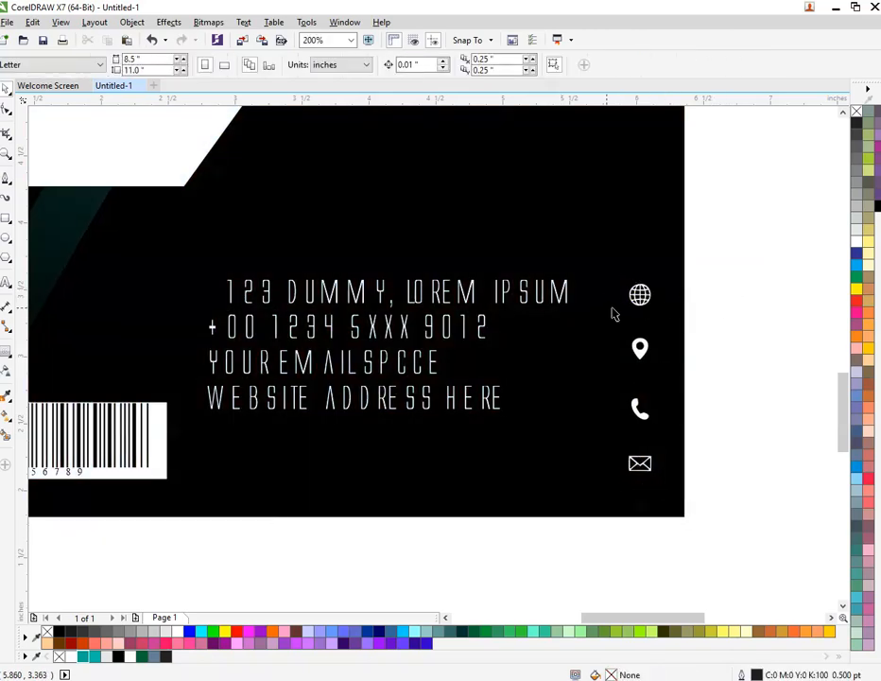
Center the phone number line vertically on the phone icon.
click(374, 331)
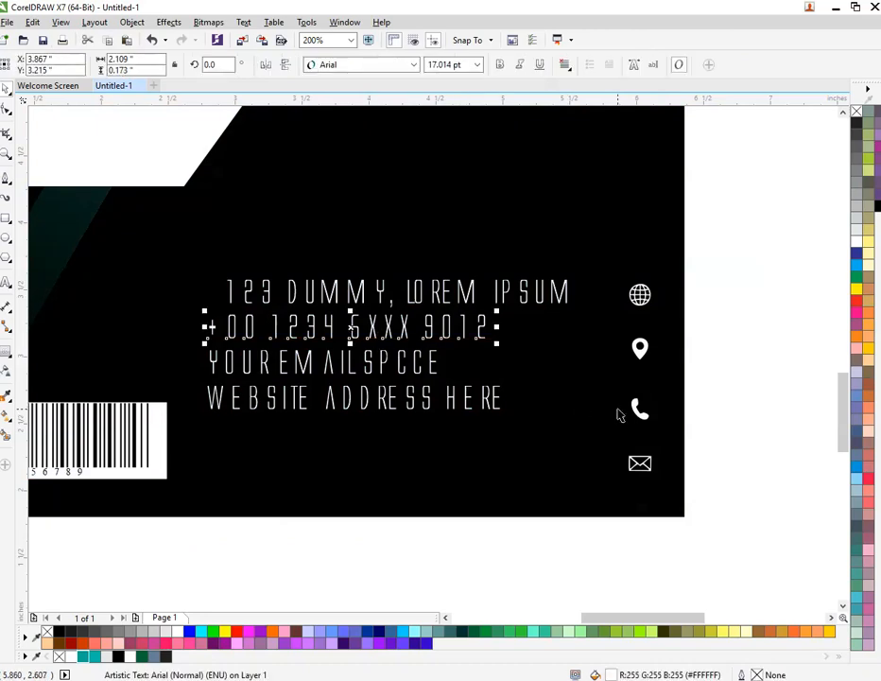
shift+click(640, 408)
key(e)
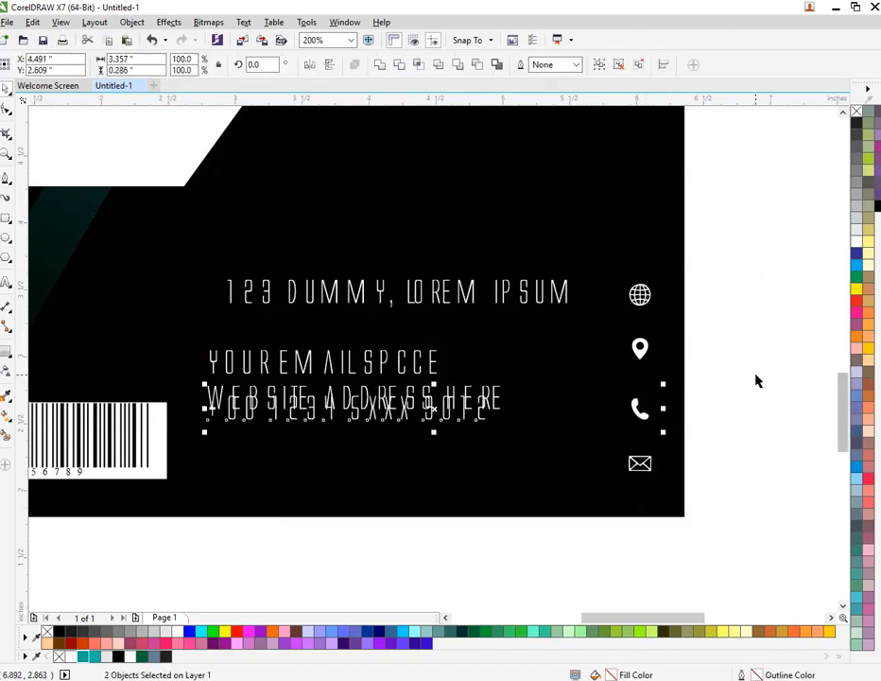
key(Escape)
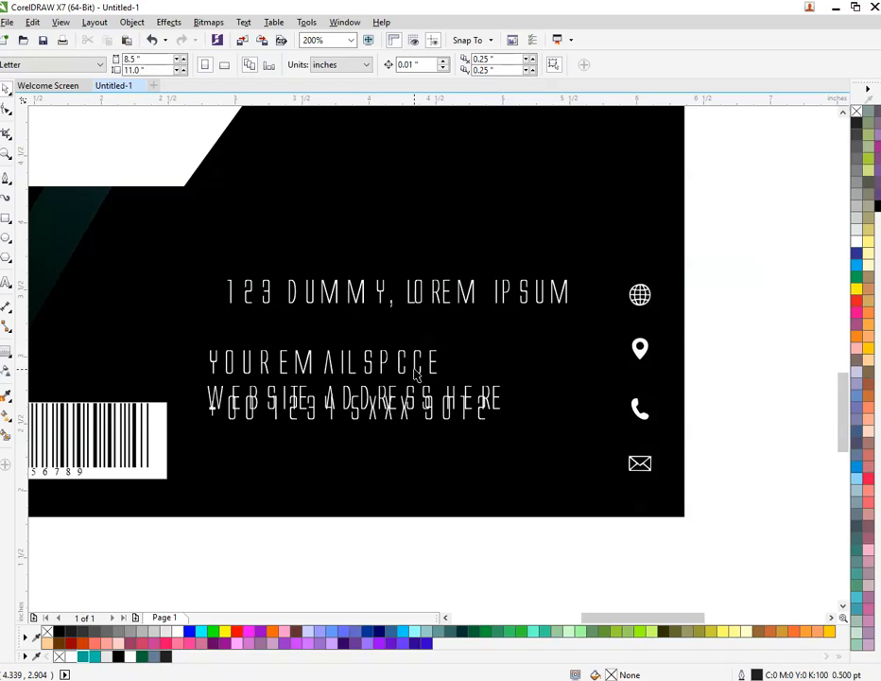
Center the email line vertically on the envelope icon.
click(416, 374)
shift+click(640, 464)
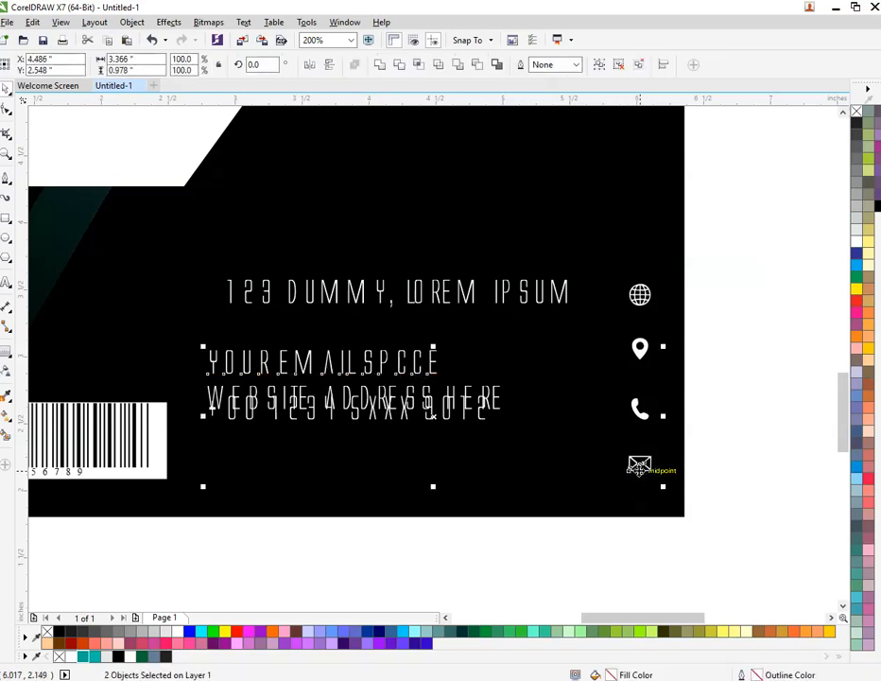
key(e)
key(Escape)
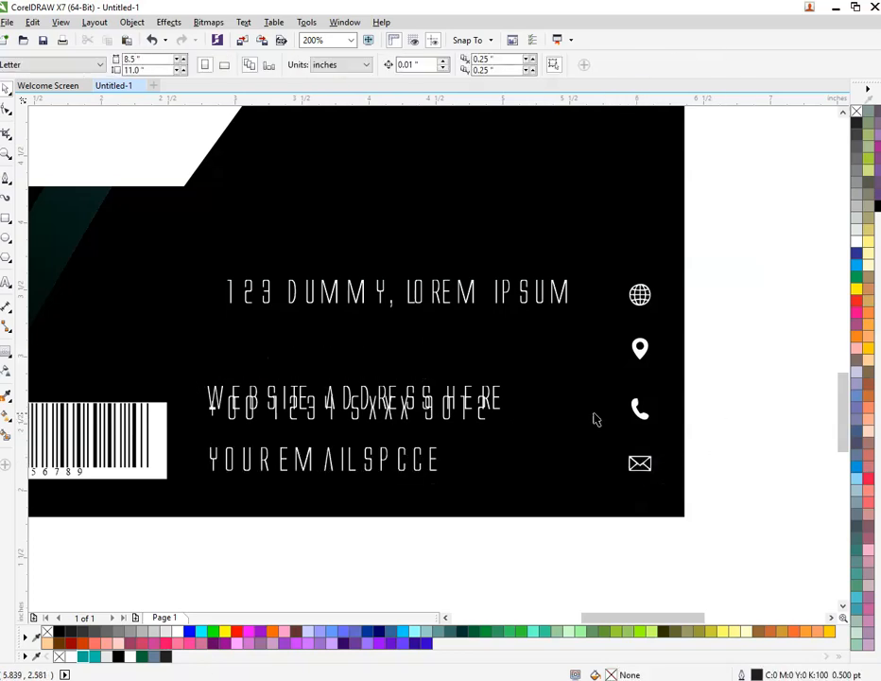
Center the "123 DUMMY, LOREM IPSUM" address line vertically on the location pin icon.
click(484, 425)
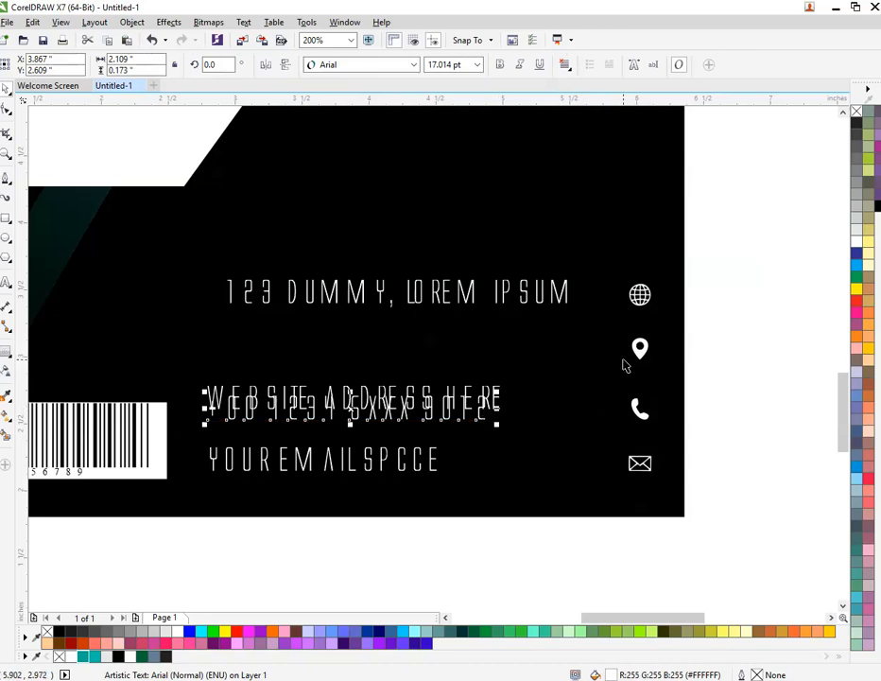
click(486, 392)
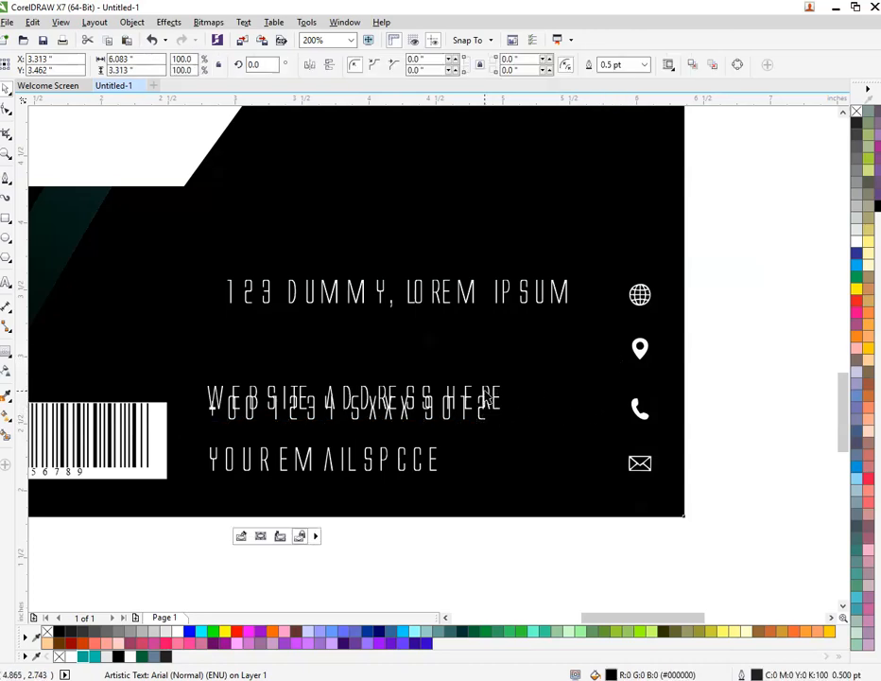
click(693, 368)
click(499, 299)
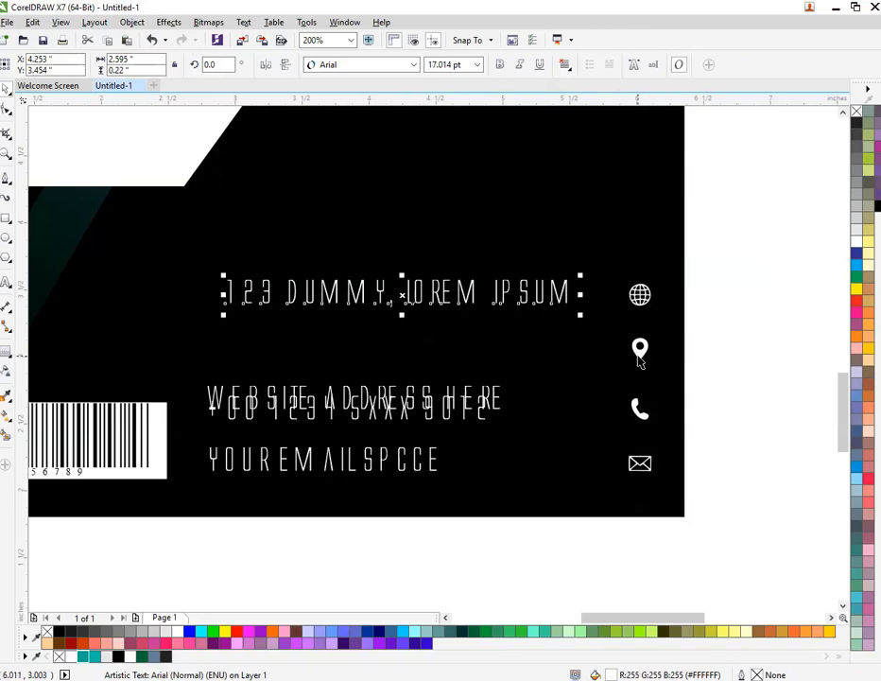
shift+click(639, 358)
click(711, 370)
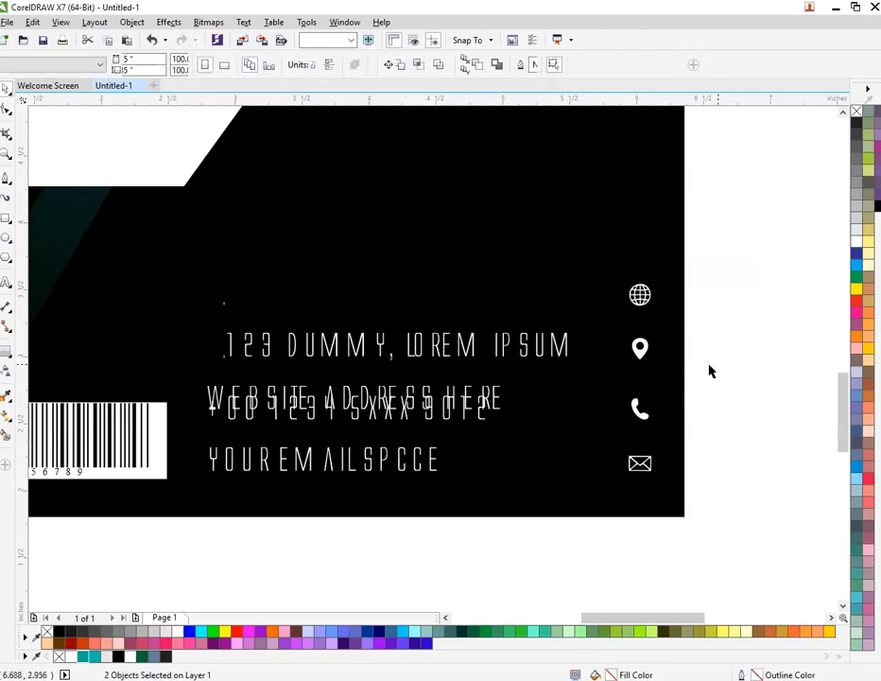
Center the "WEBSITE ADDRESS HERE" line vertically on the globe icon.
scroll(462, 422, up, 2)
click(461, 419)
scroll(461, 419, down, 2)
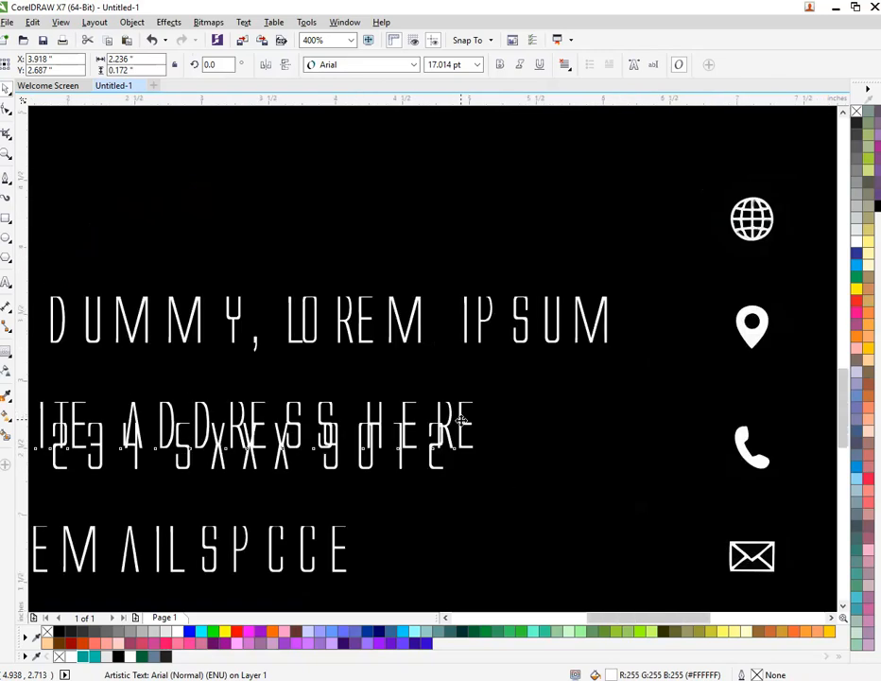
shift+click(606, 319)
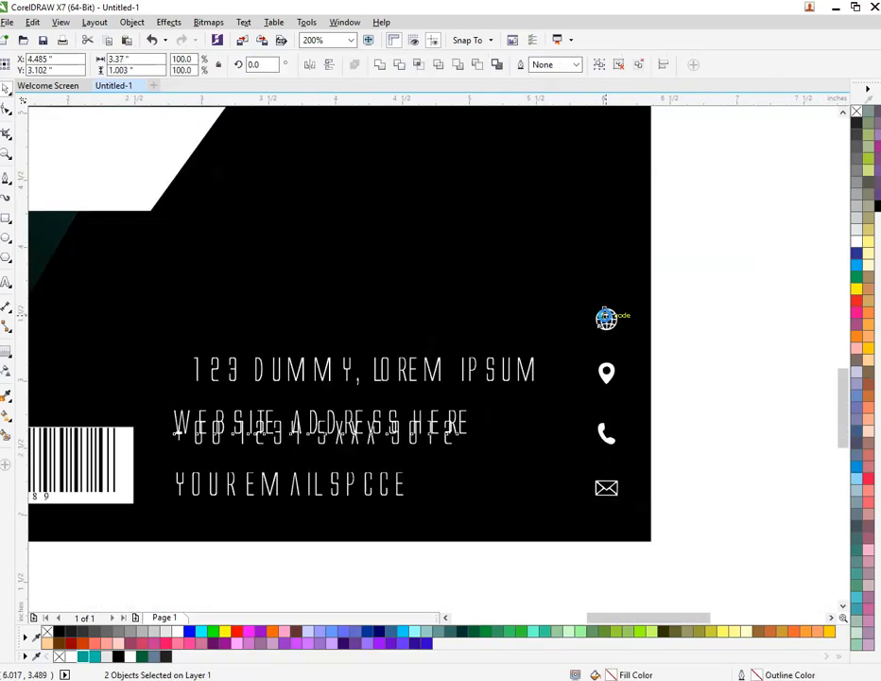
key(e)
click(704, 331)
Align the left edges of all four contact text lines on the back card.
drag(161, 572, 542, 270)
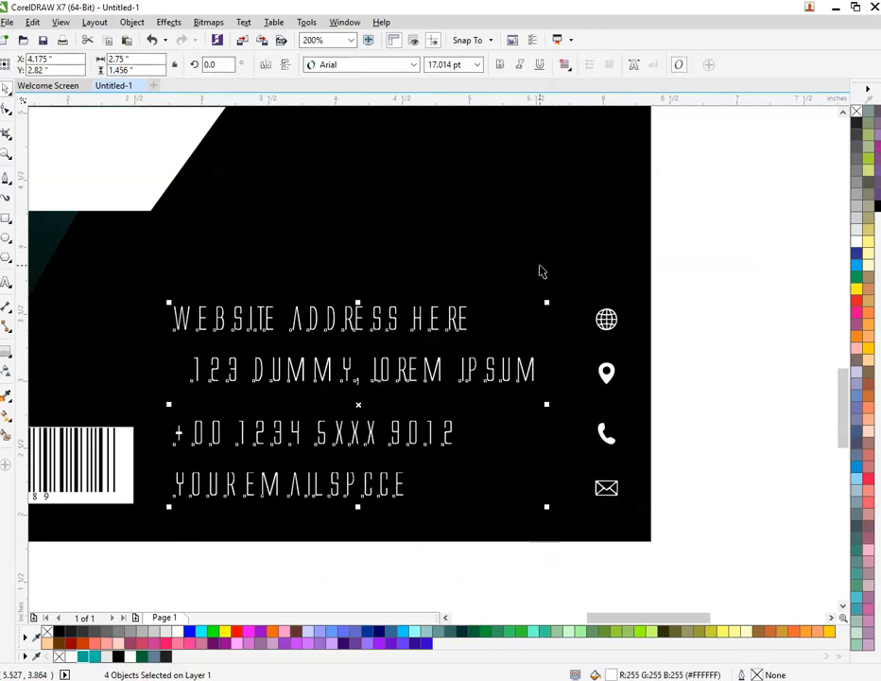
key(r)
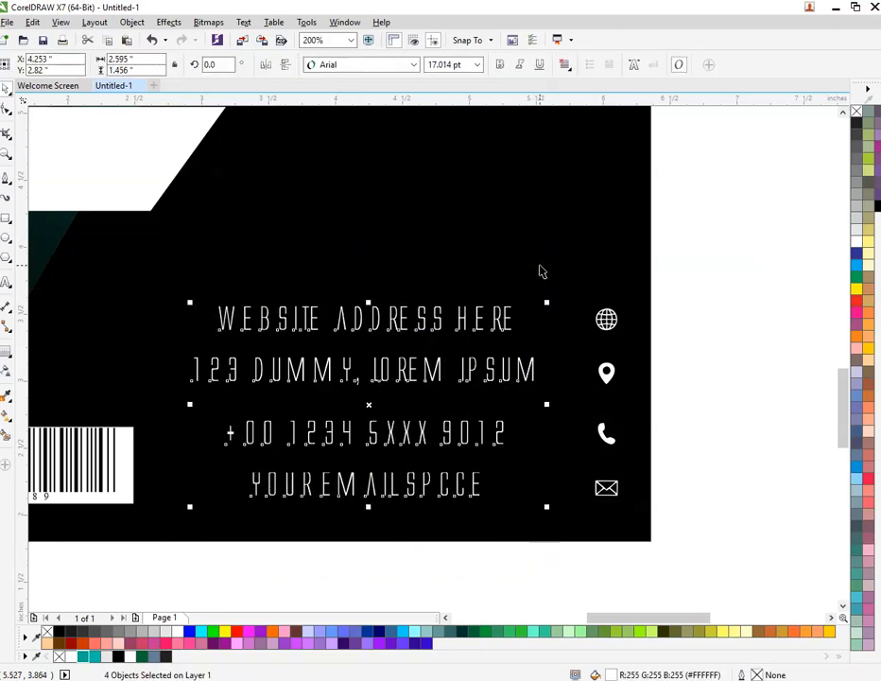
key(r)
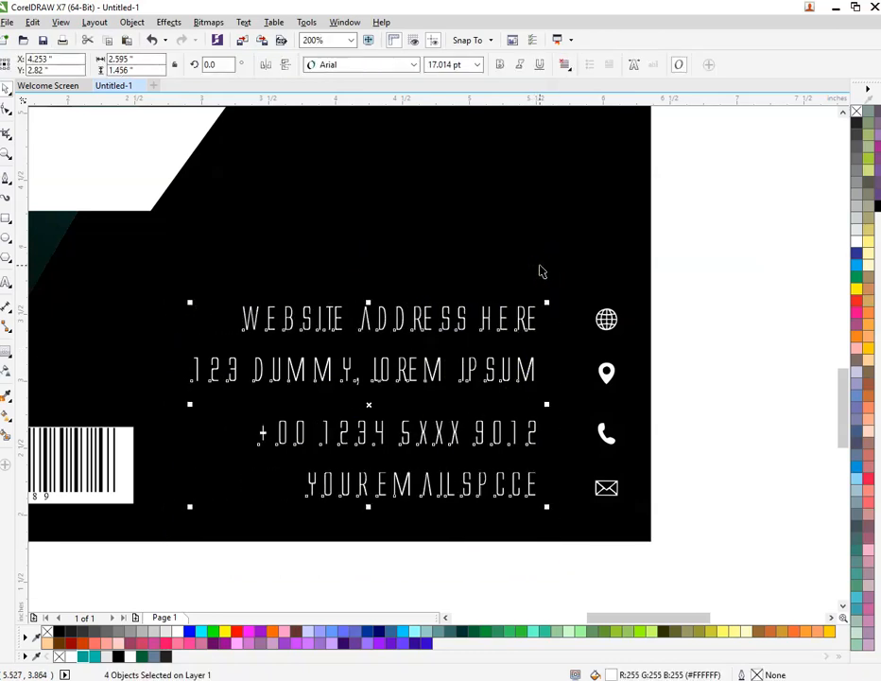
key(l)
click(729, 331)
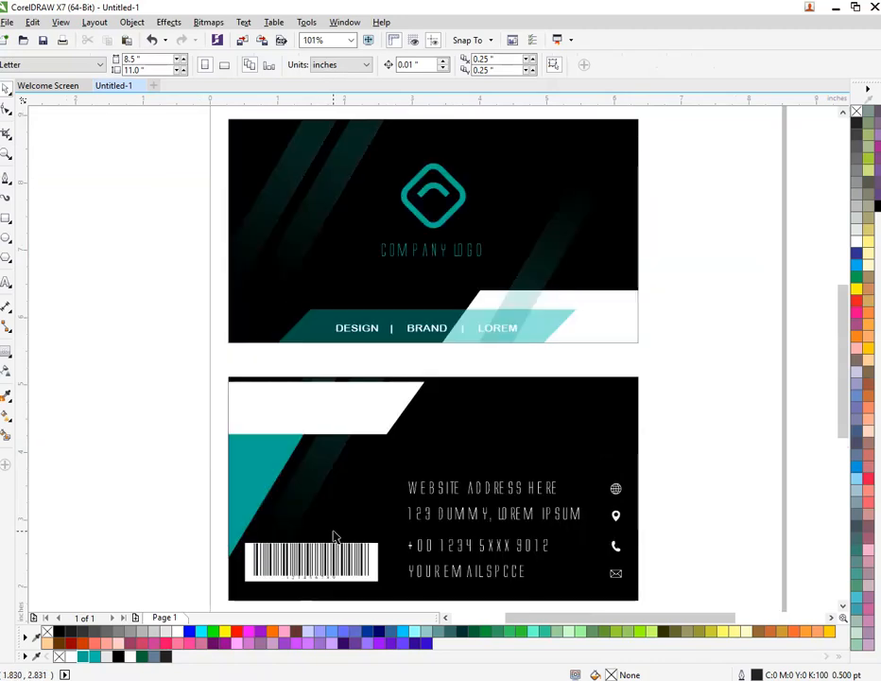
Move the white slanted banner on the back card up until it is flush with the card's top edge.
key(F4)
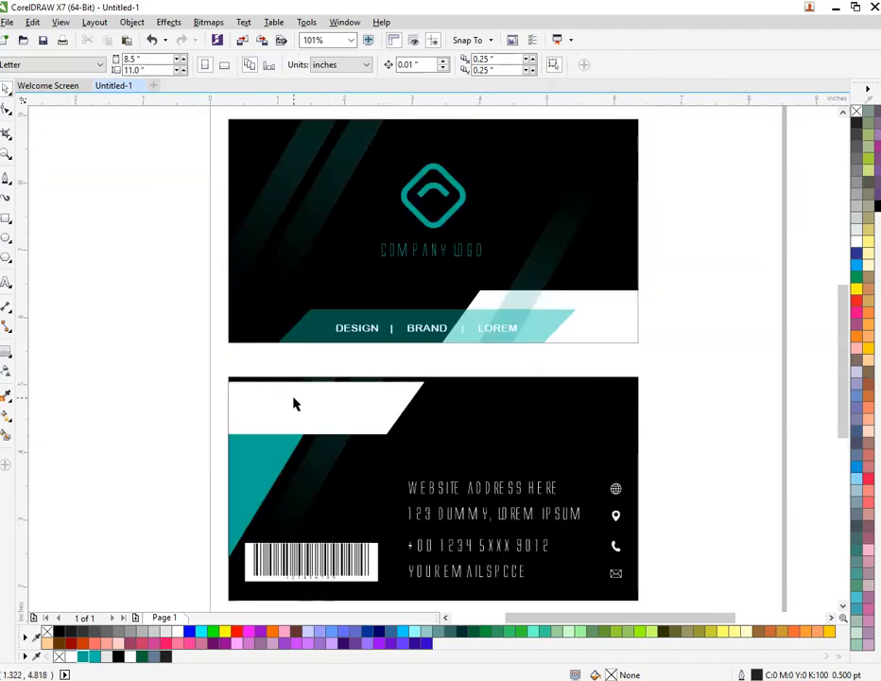
scroll(290, 403, up, 3)
drag(236, 435, 237, 429)
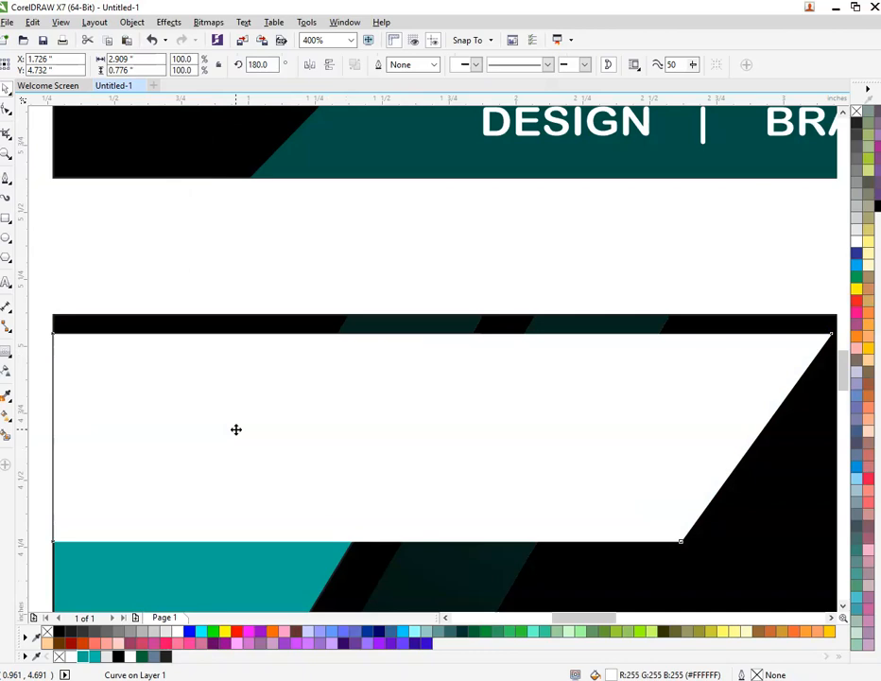
Remove the outline from the teal shape below the white banner on the back card.
click(197, 558)
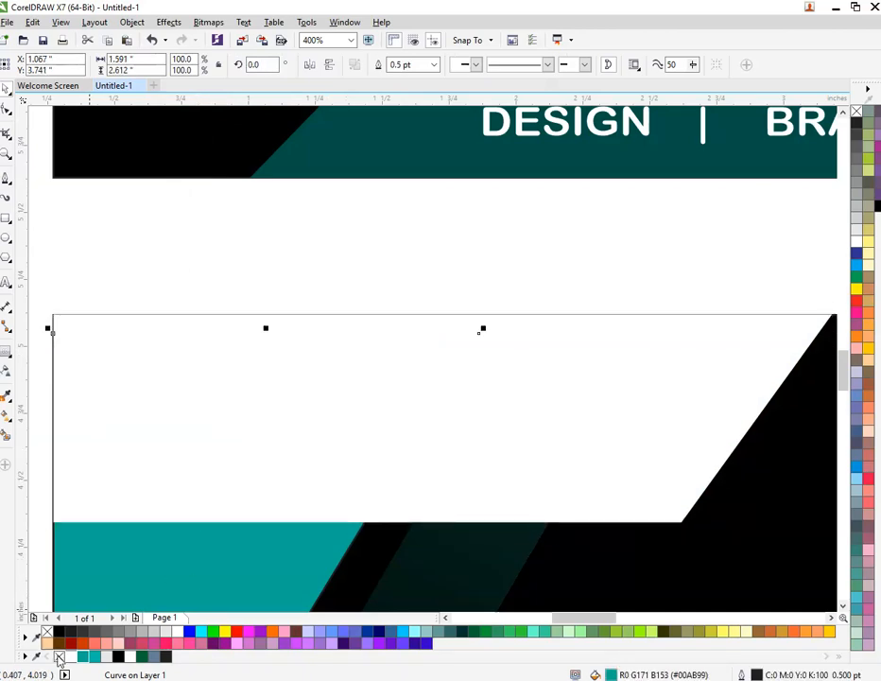
right_click(57, 655)
scroll(277, 429, down, 1)
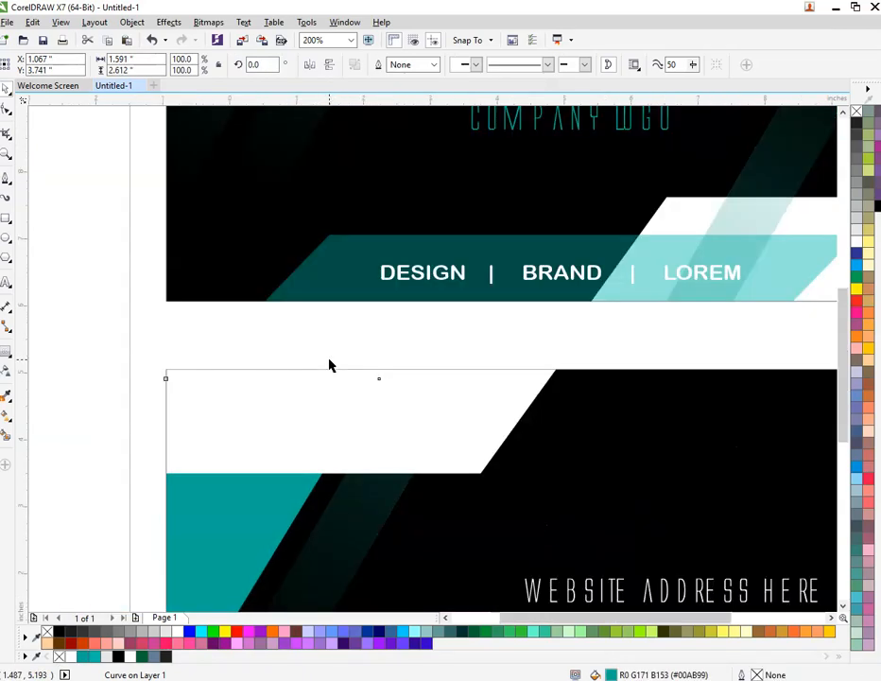
Open the back card's PowerClip contents for editing and place a copy of the faded diagonal stripe near the card's right edge.
scroll(425, 460, down, 1)
scroll(318, 415, up, 1)
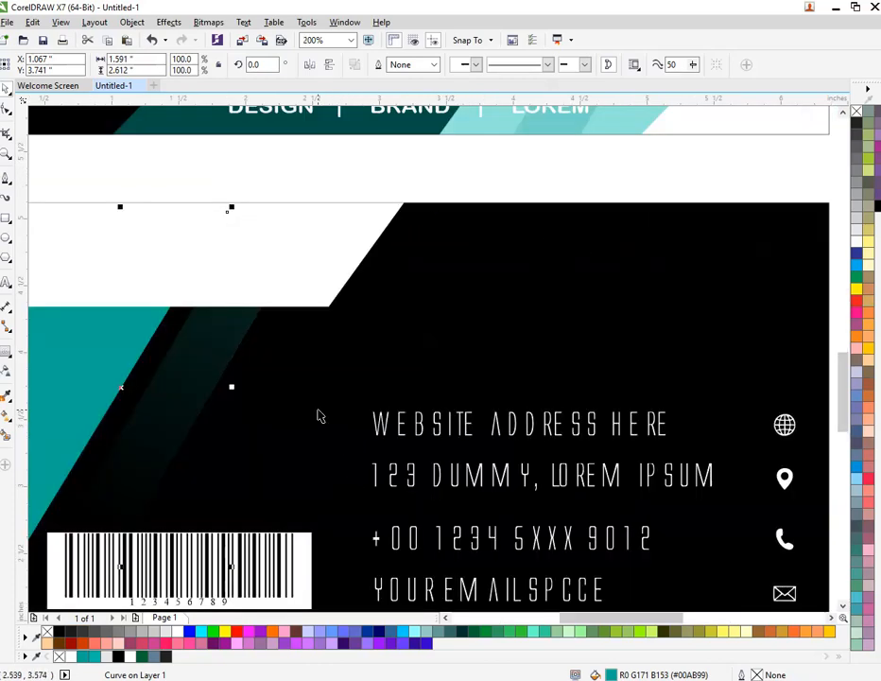
double_click(556, 260)
click(222, 310)
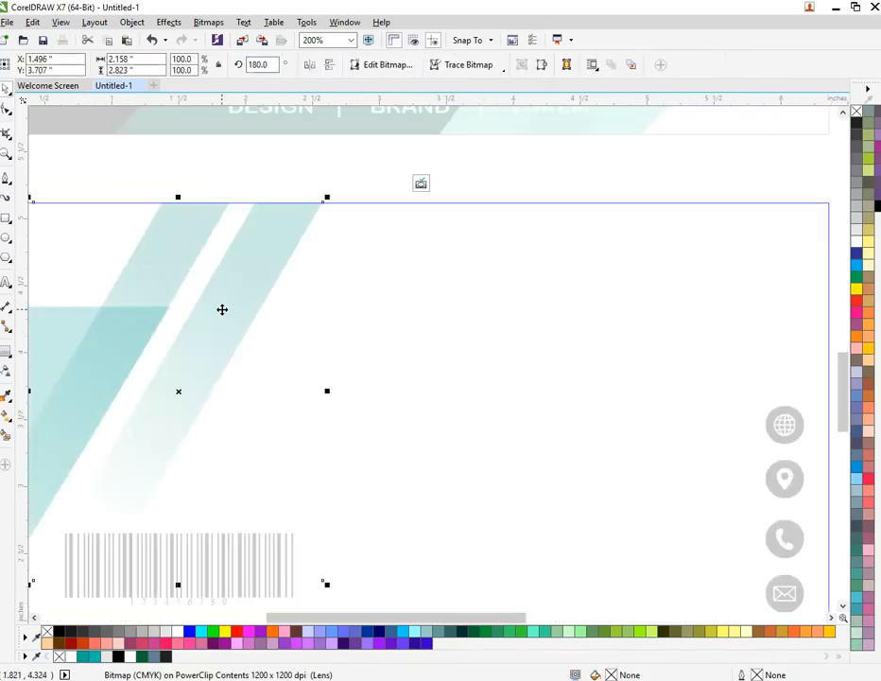
scroll(223, 309, down, 1)
drag(213, 313, 443, 334)
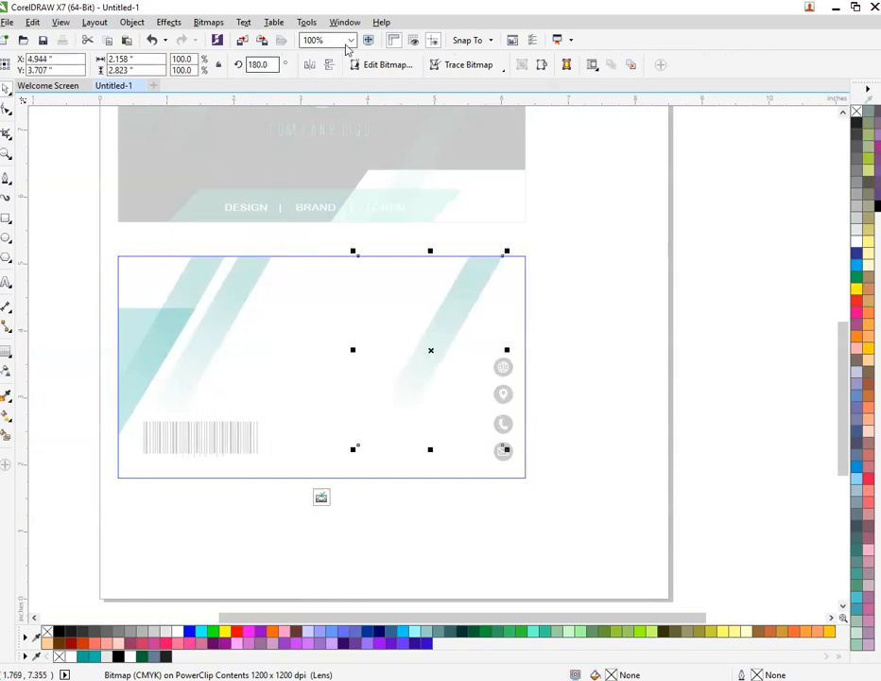
Mirror the copied stripe horizontally and vertically, and set it with a parallel duplicate along the back card's bottom edge beside the contact icons.
click(310, 65)
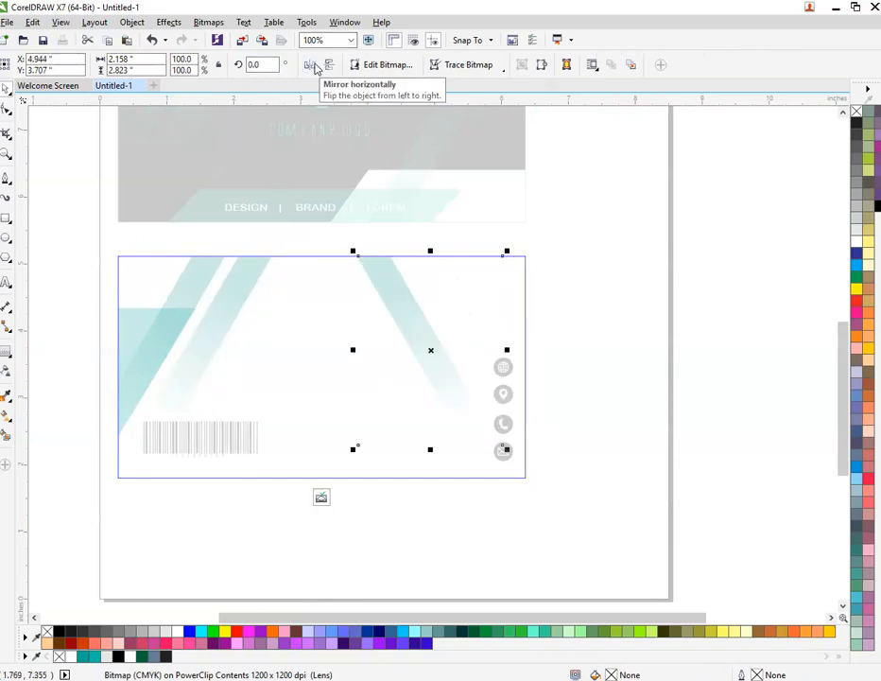
click(329, 65)
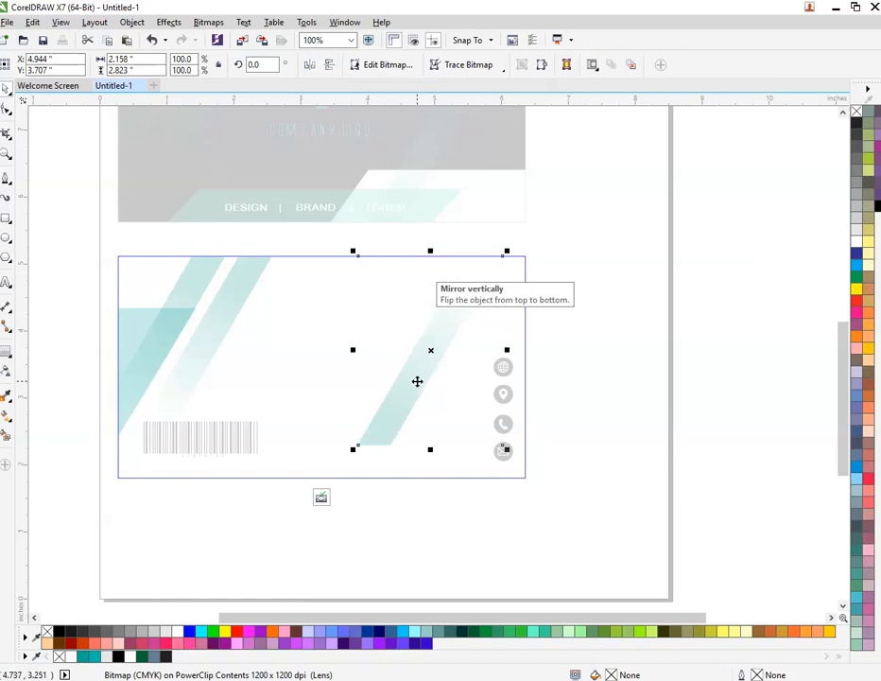
drag(430, 374, 473, 434)
scroll(408, 428, up, 1)
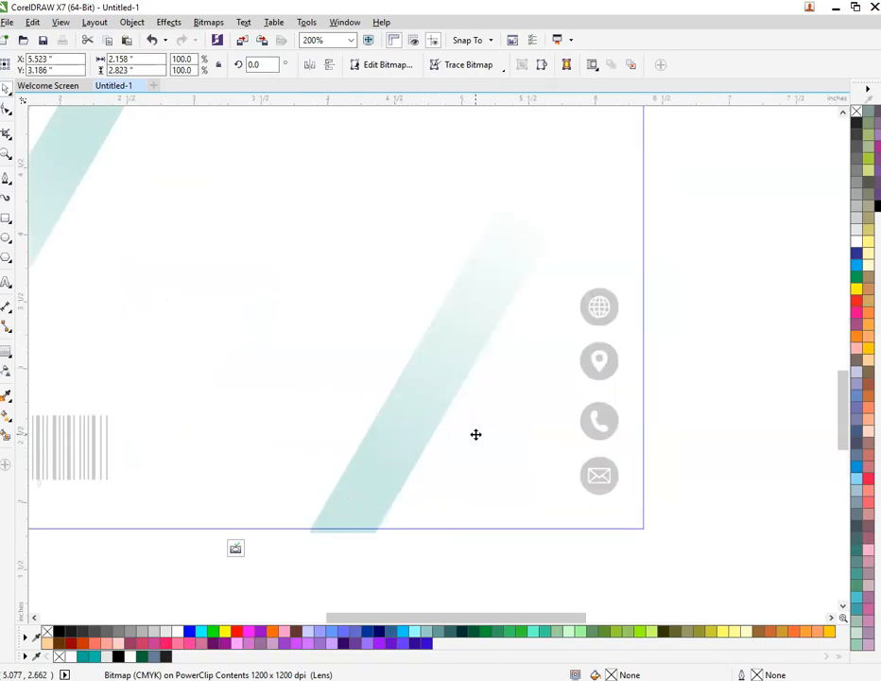
ctrl+click(755, 516)
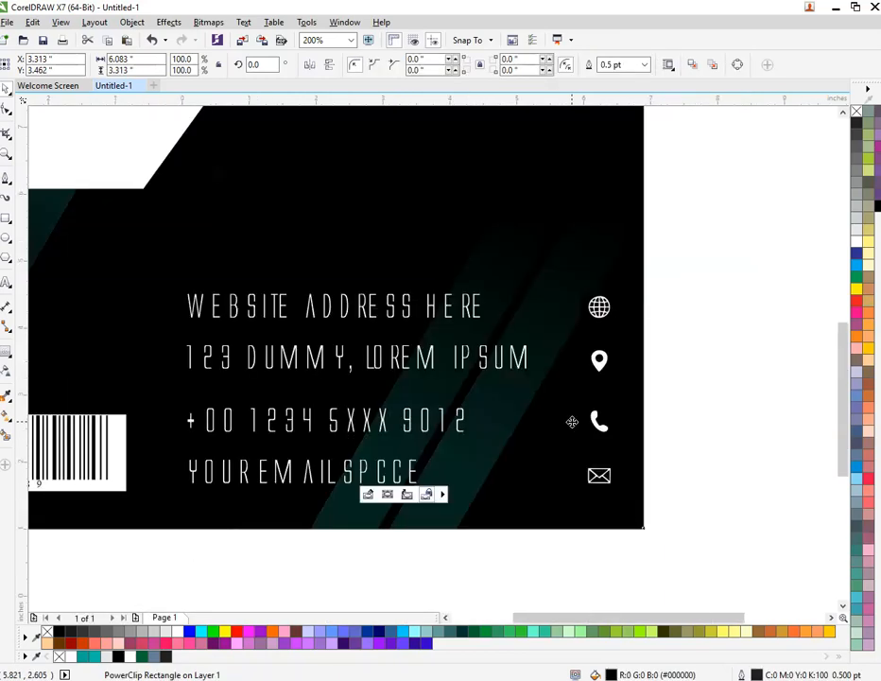
Group all the objects of the front card, including its background, logo, company name and tagline banner.
scroll(572, 422, down, 2)
scroll(712, 410, up, 3)
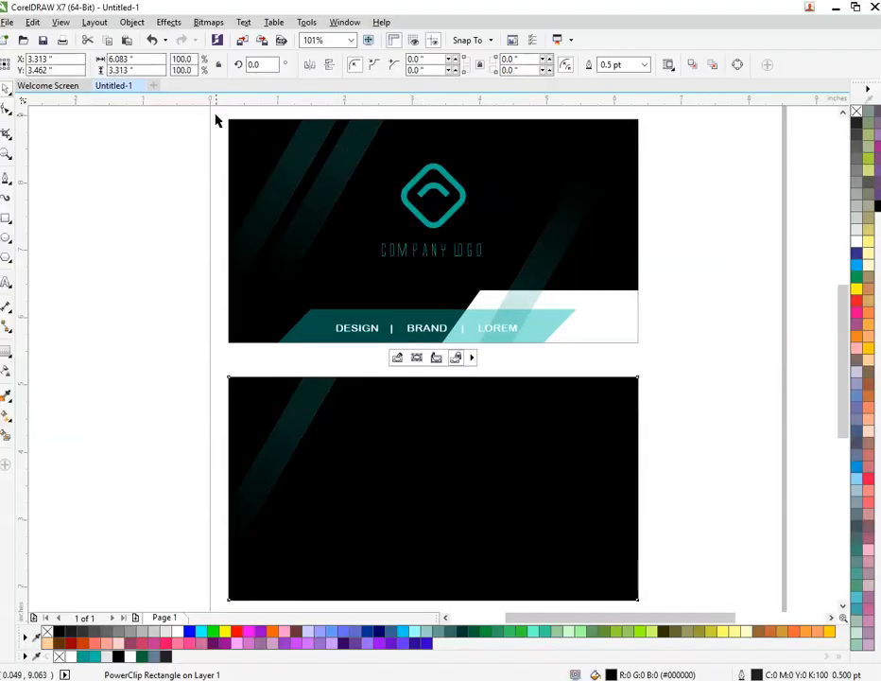
drag(218, 113, 690, 378)
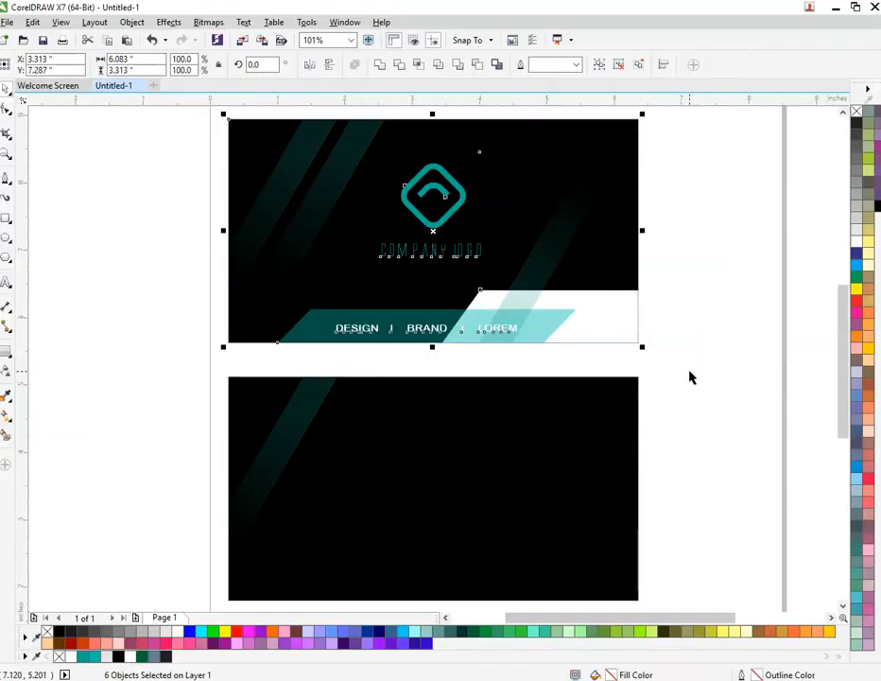
scroll(507, 381, down, 1)
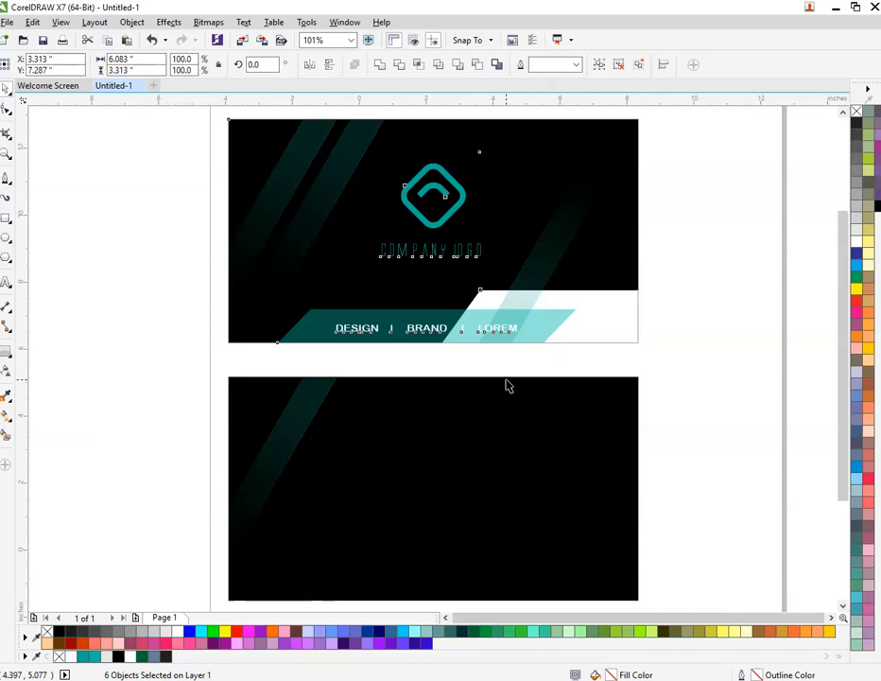
scroll(508, 454, up, 1)
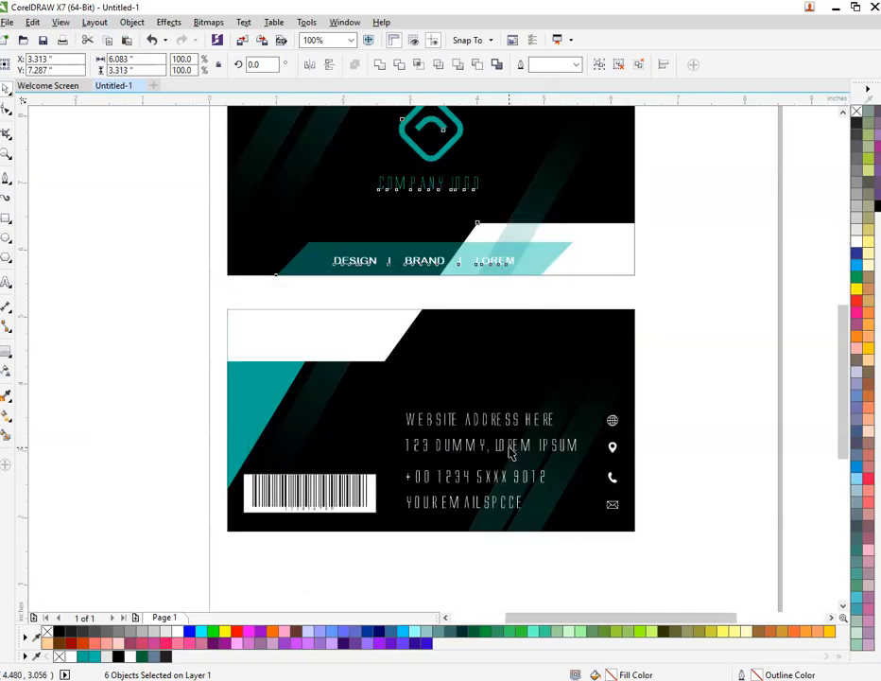
key(ctrl+g)
Check both sides of the business card in a full-screen preview and return to the drawing.
scroll(771, 357, up, 2)
key(F9)
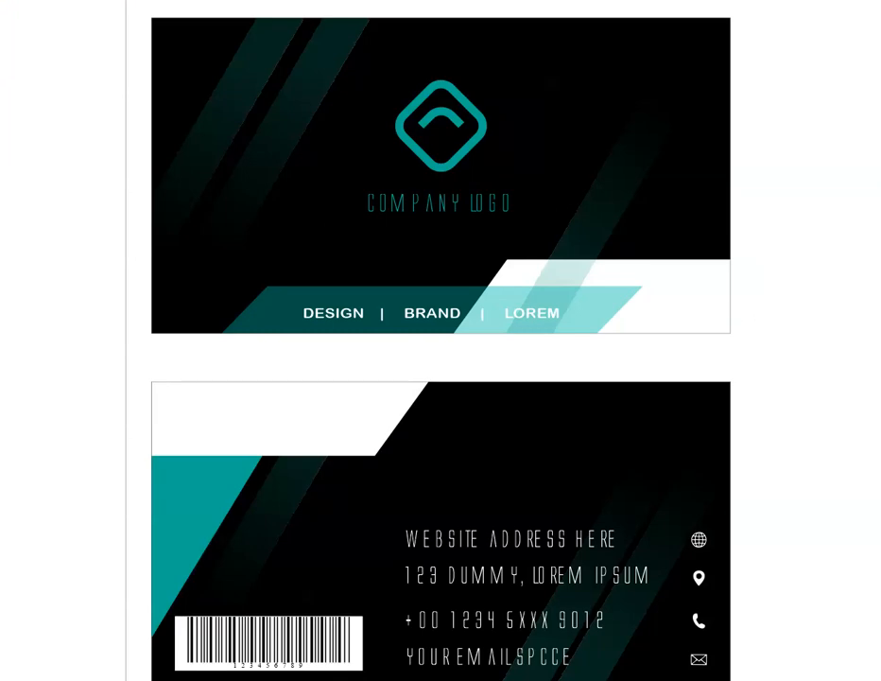
key(F9)
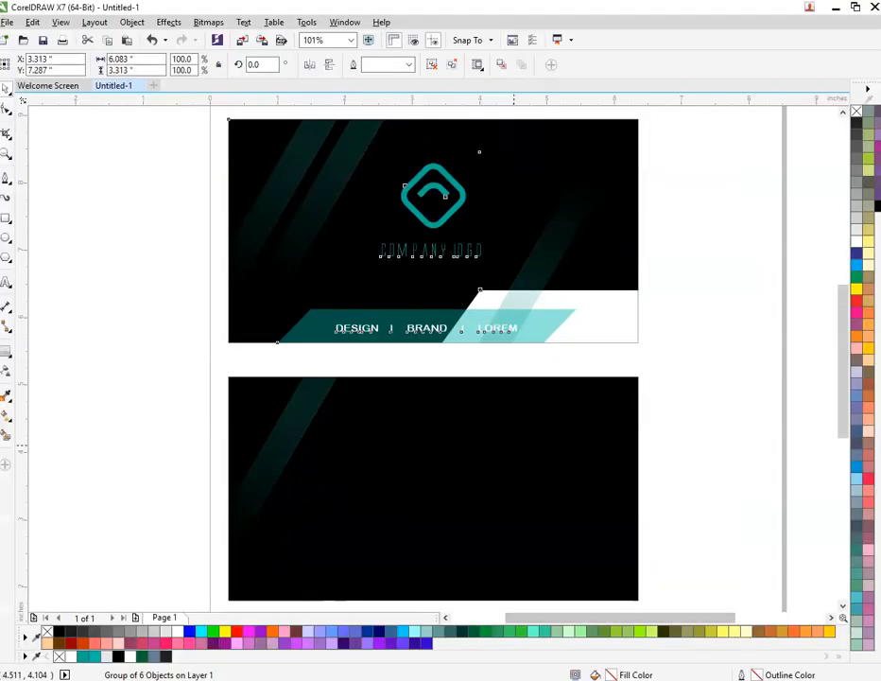